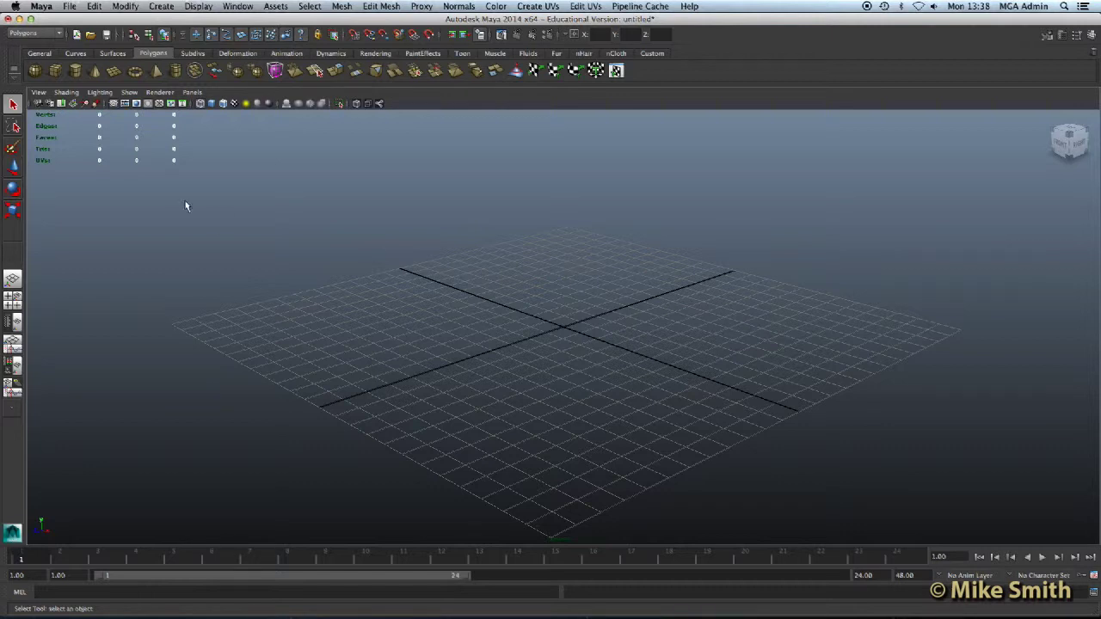
- Create a Getting Started folder on the Desktop, set it as the project and create its default workspace
left_click(69, 6)
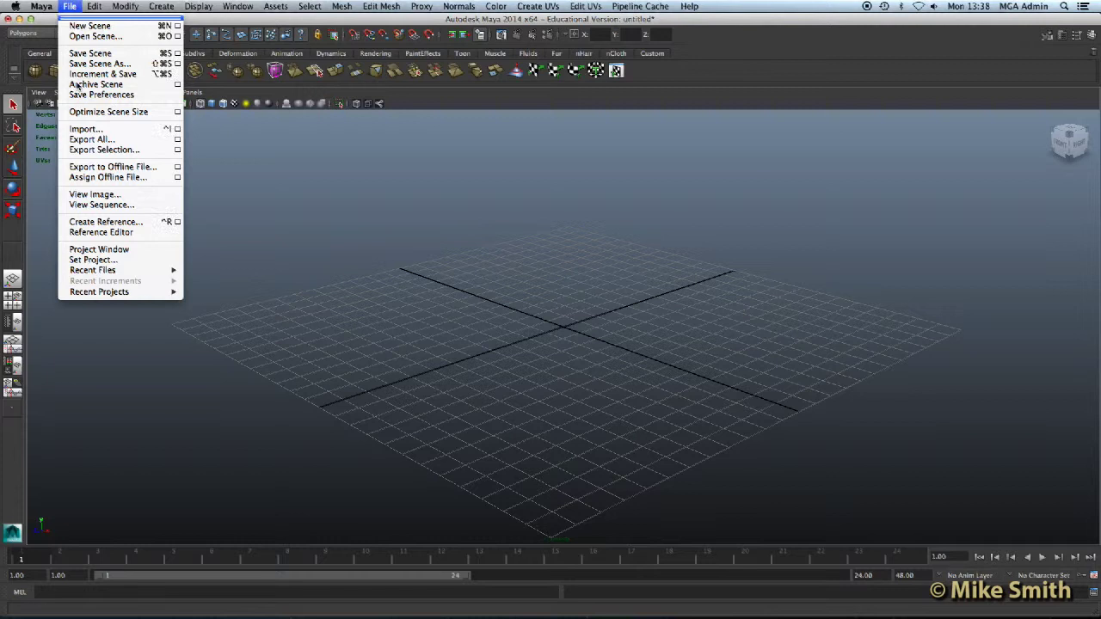
left_click(106, 261)
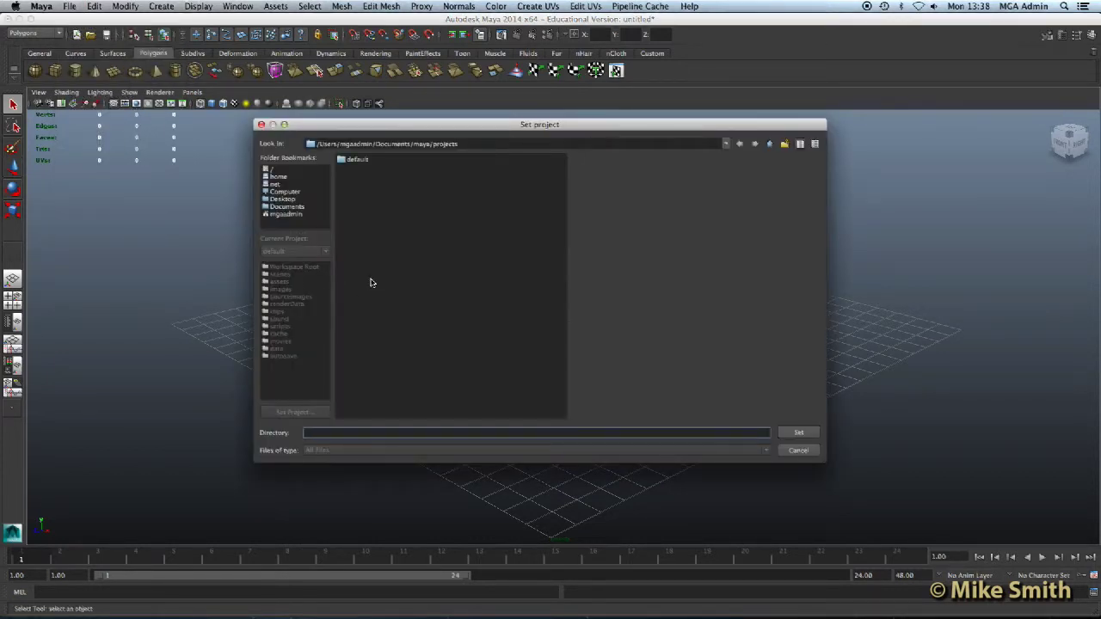
left_click(284, 201)
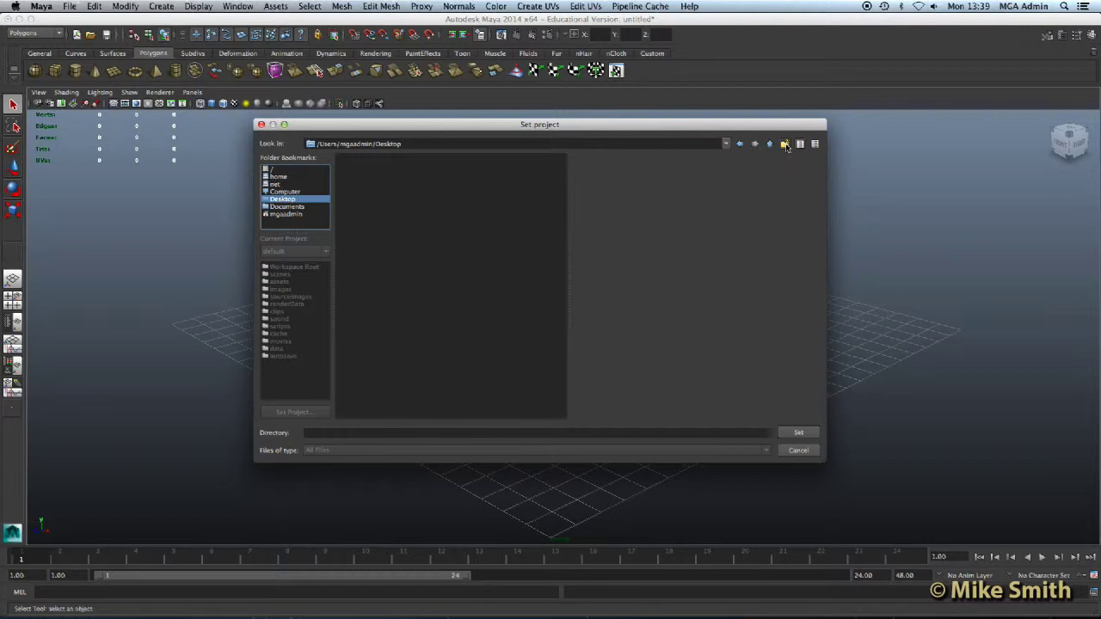
left_click(784, 144)
type("Getting Started")
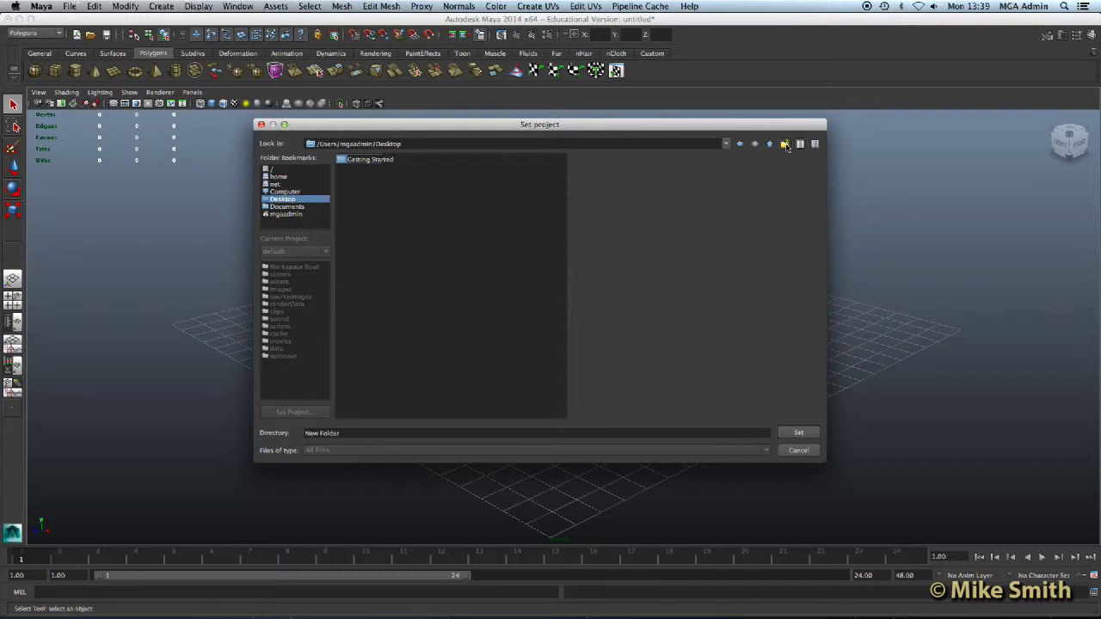
key("Return")
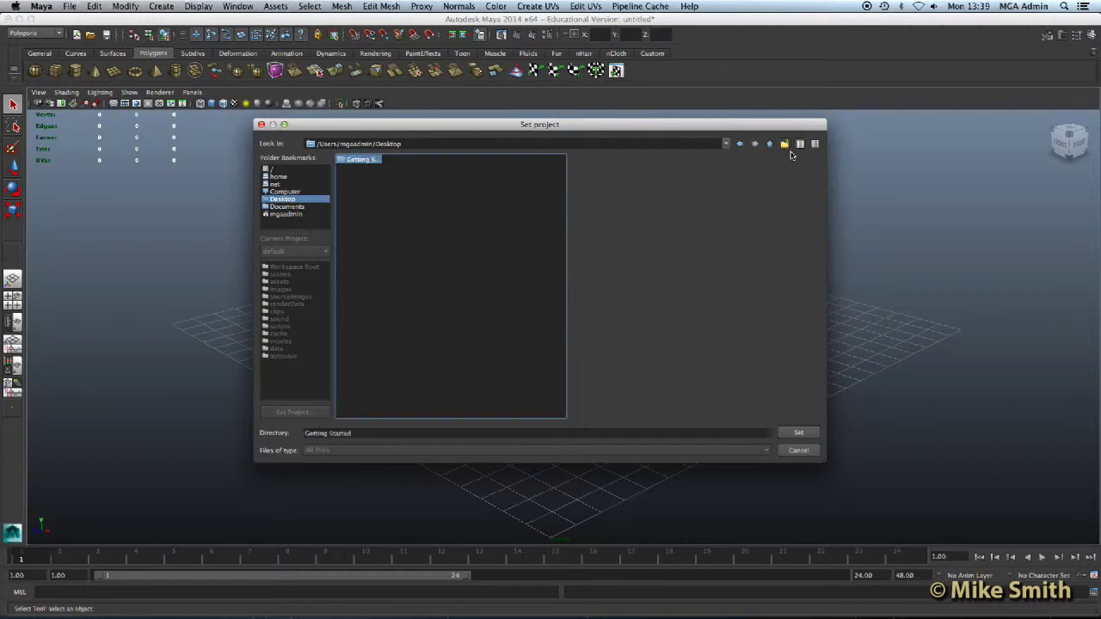
left_click(806, 433)
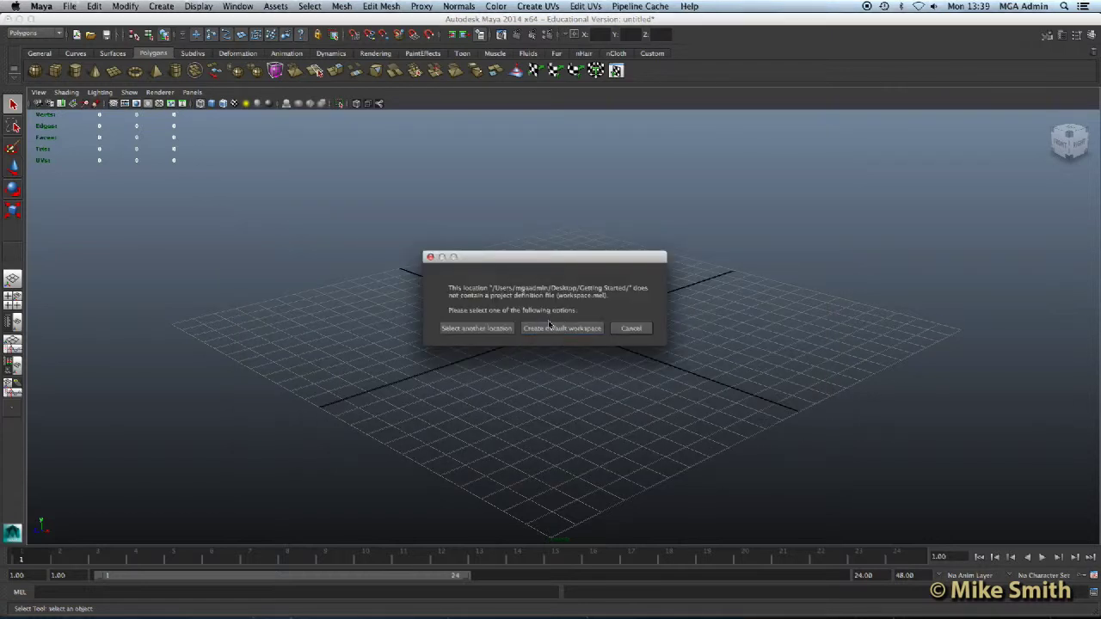
left_click(564, 332)
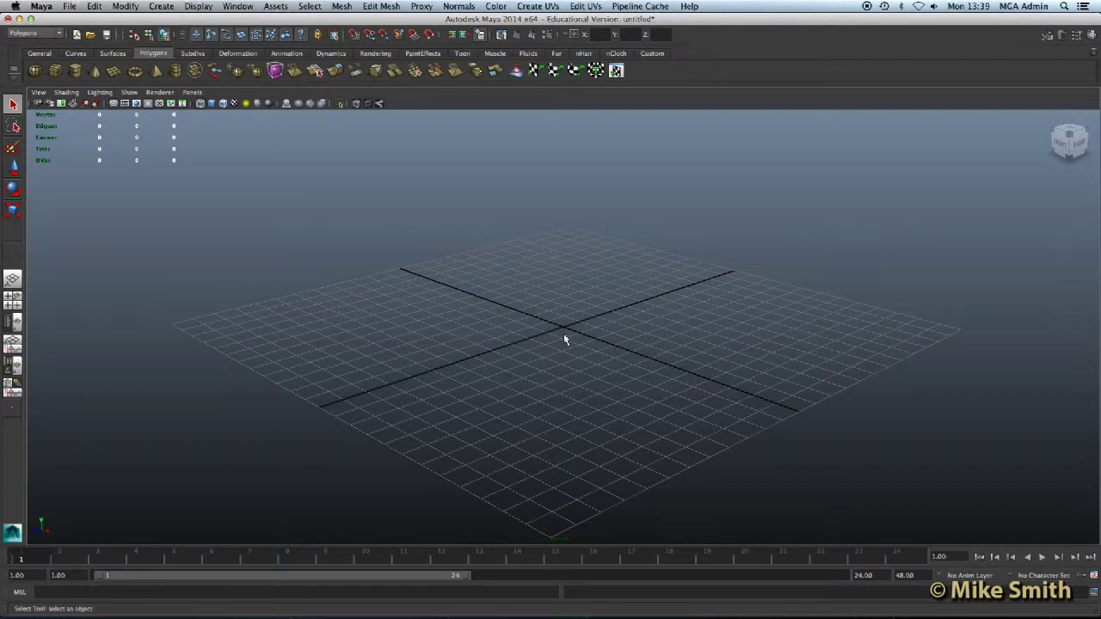
- Switch to Finder, create a folder named sourceimages inside the Getting Started project folder, and return to Maya
left_click_drag(980, 19, 880, 17)
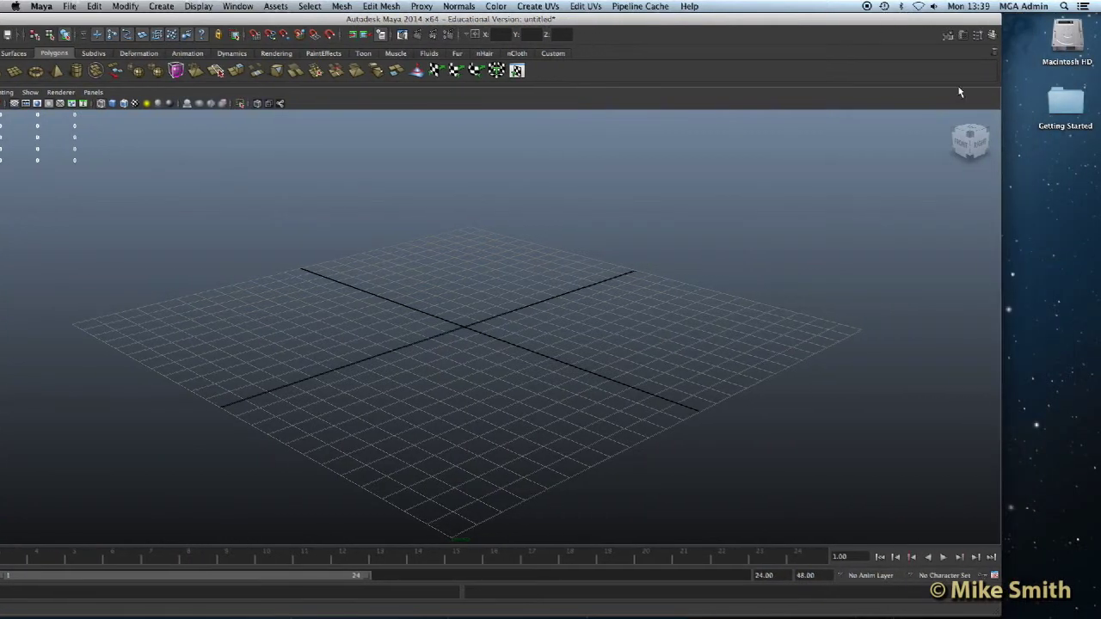
double_click(1065, 105)
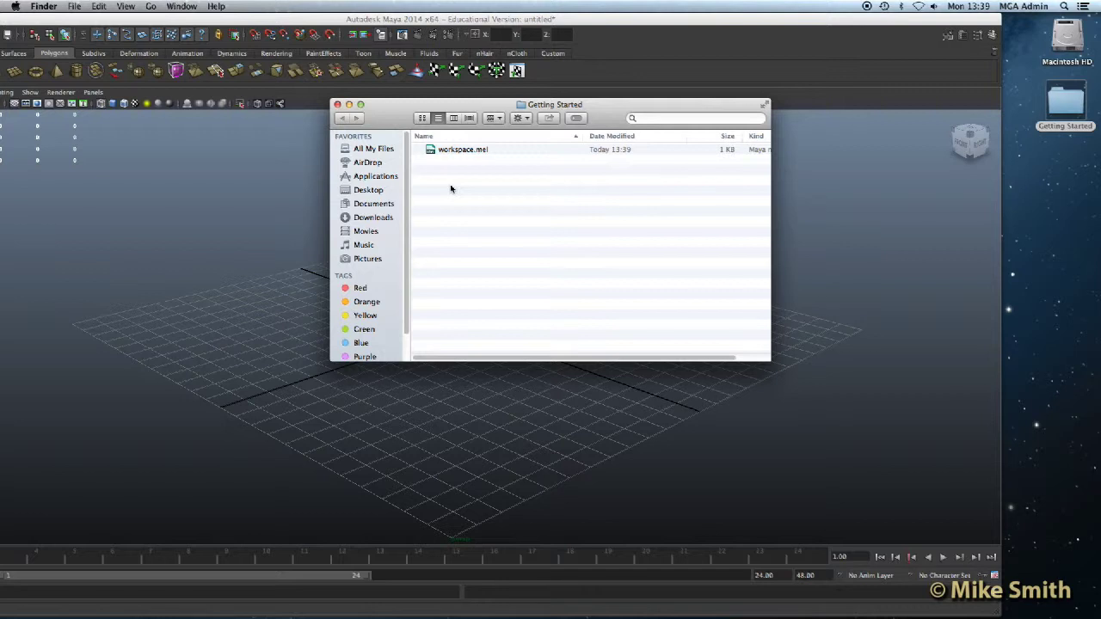
right_click(450, 189)
left_click(479, 188)
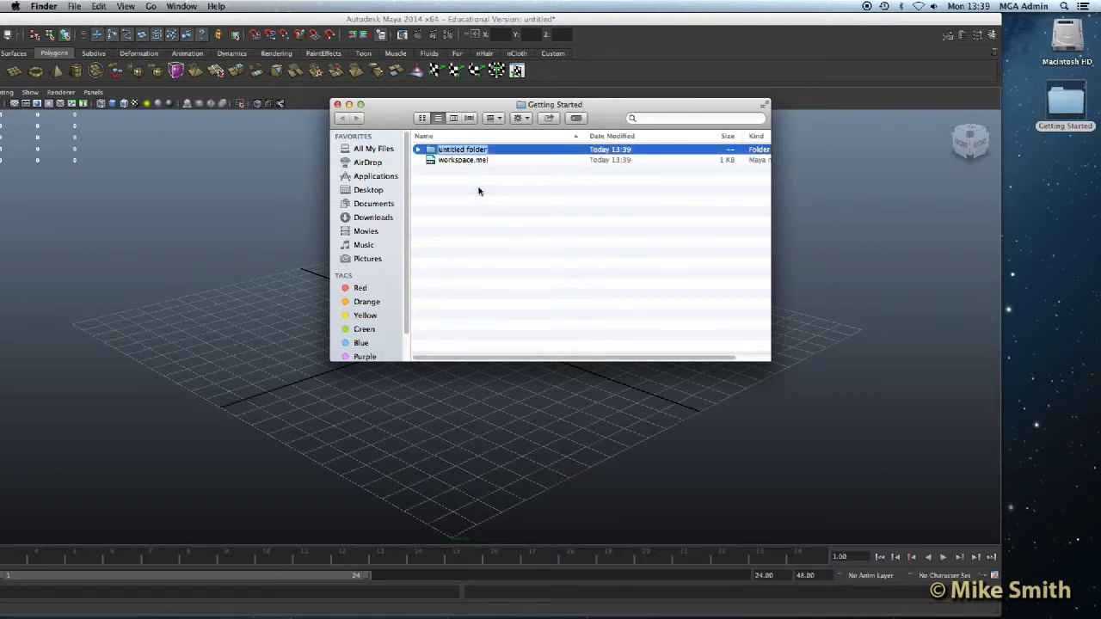
type("sourceimages")
key("Return")
left_click(536, 218)
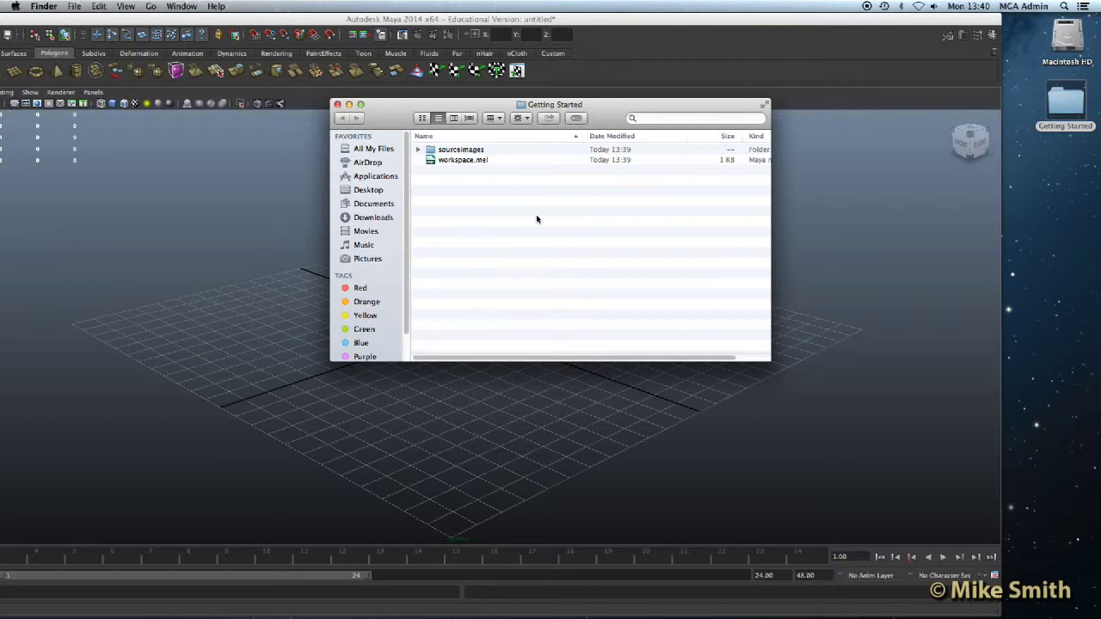
left_click(337, 104)
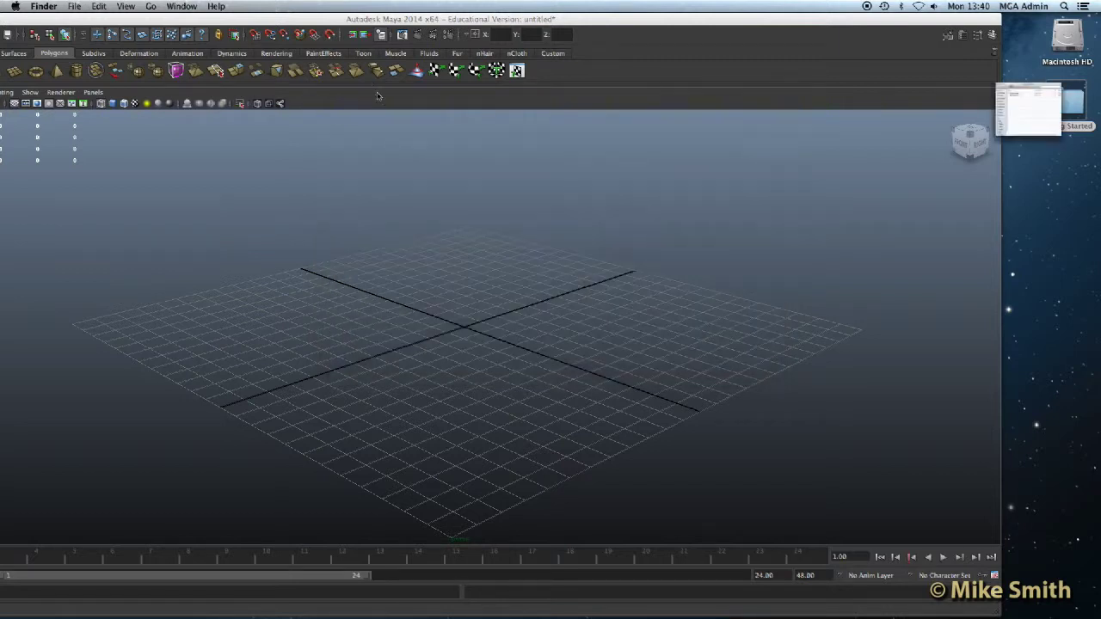
left_click_drag(402, 19, 502, 6)
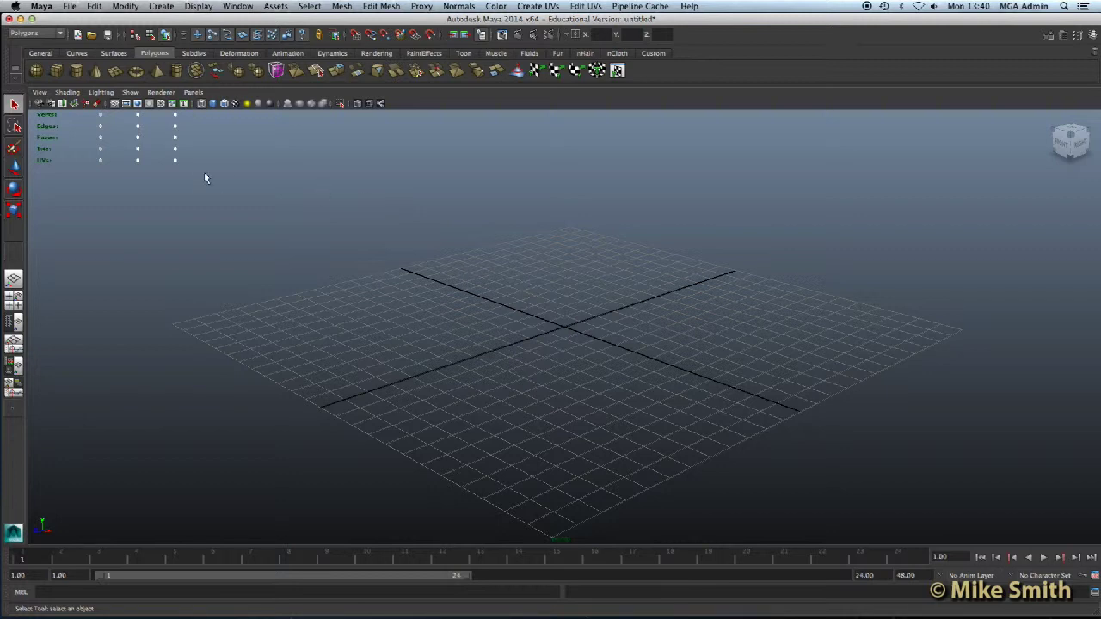
- Switch the menu set to Animation and back to Polygons
left_click(50, 35)
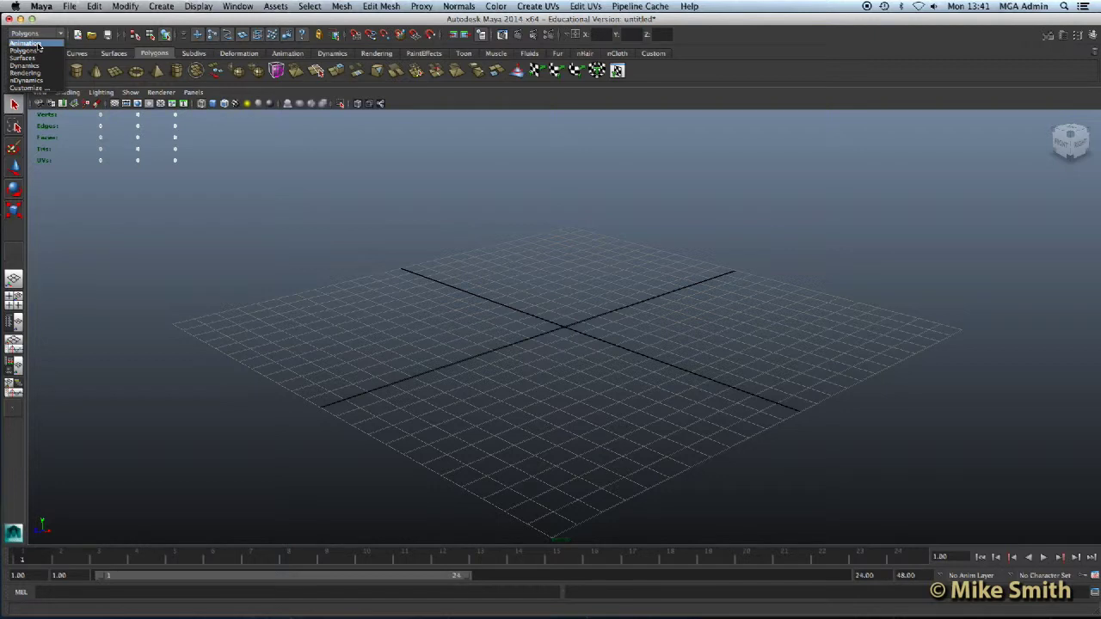
left_click(38, 44)
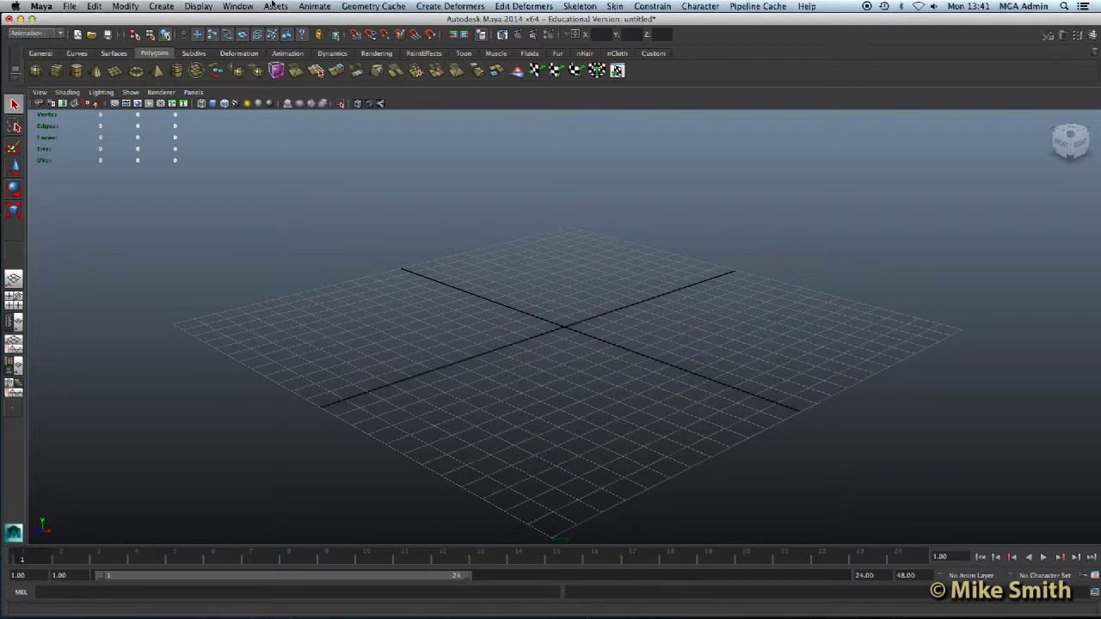
left_click(57, 35)
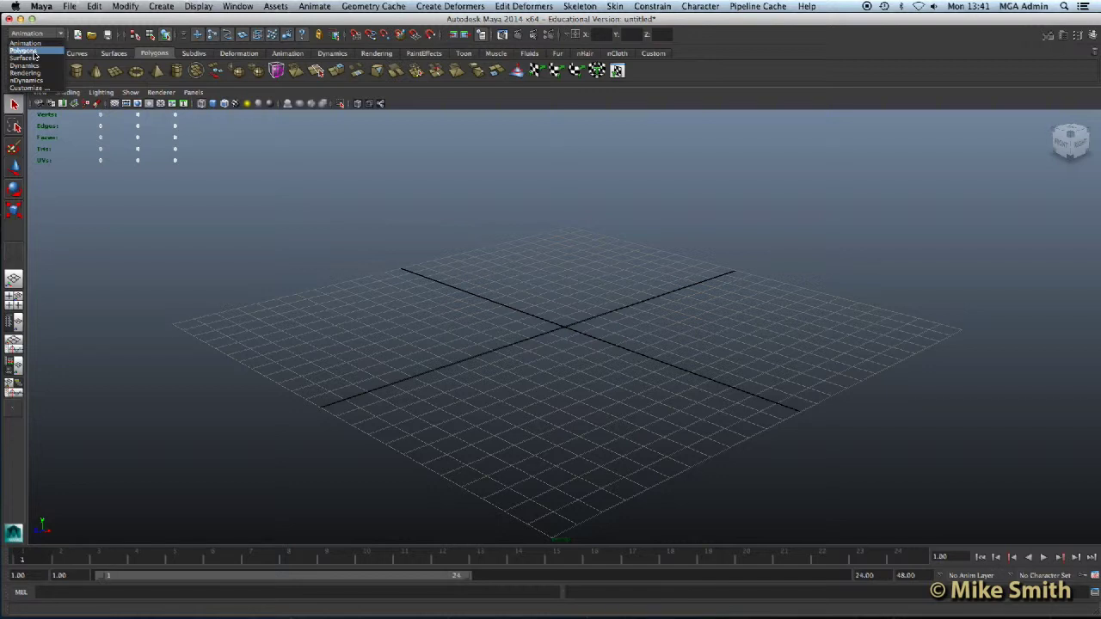
left_click(24, 51)
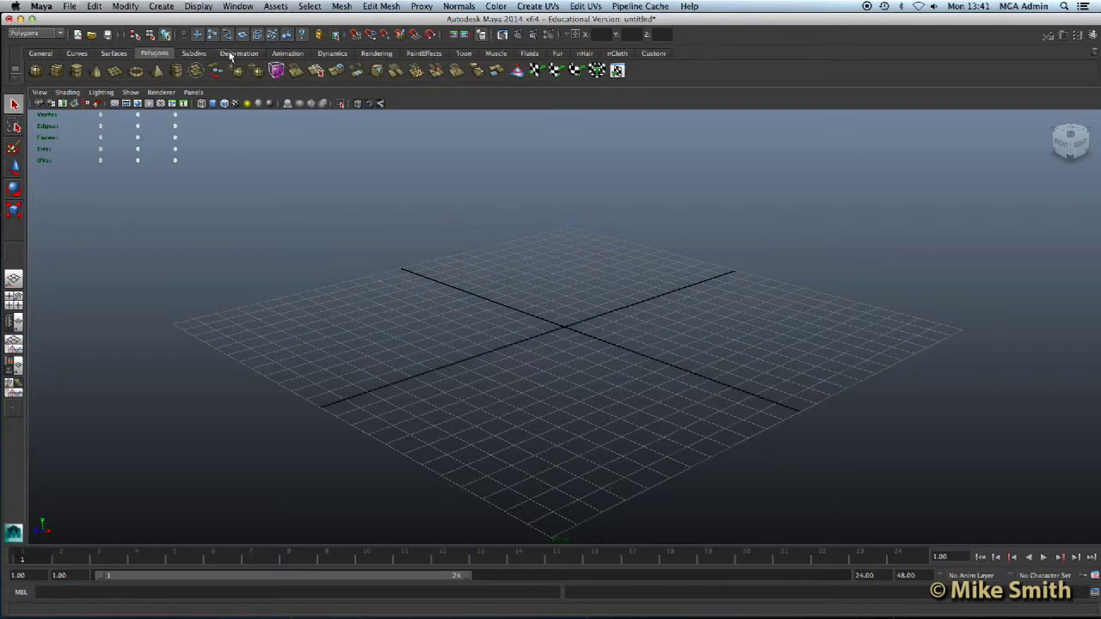
- Look through the Animation, Dynamics and Rendering shelves and return to the Polygons shelf
left_click(287, 54)
left_click(337, 54)
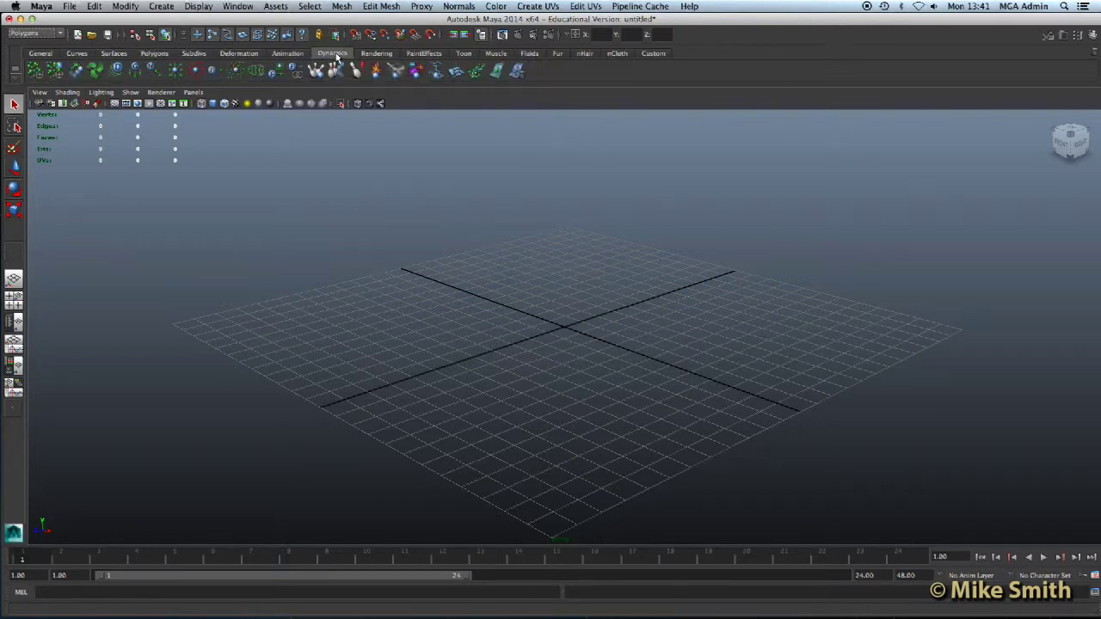
left_click(389, 54)
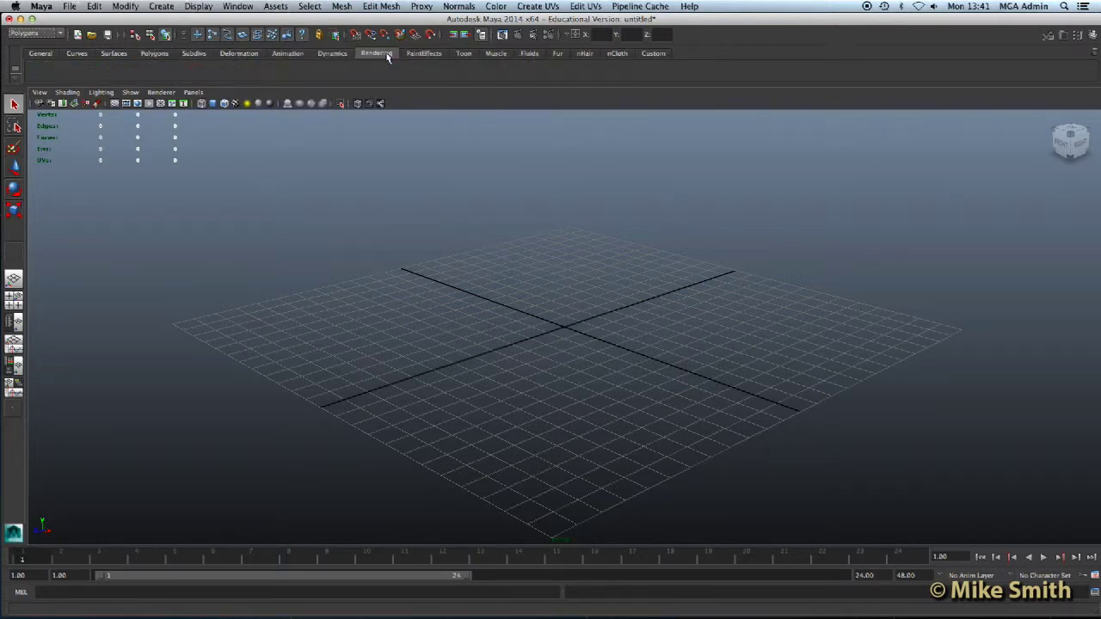
left_click(155, 53)
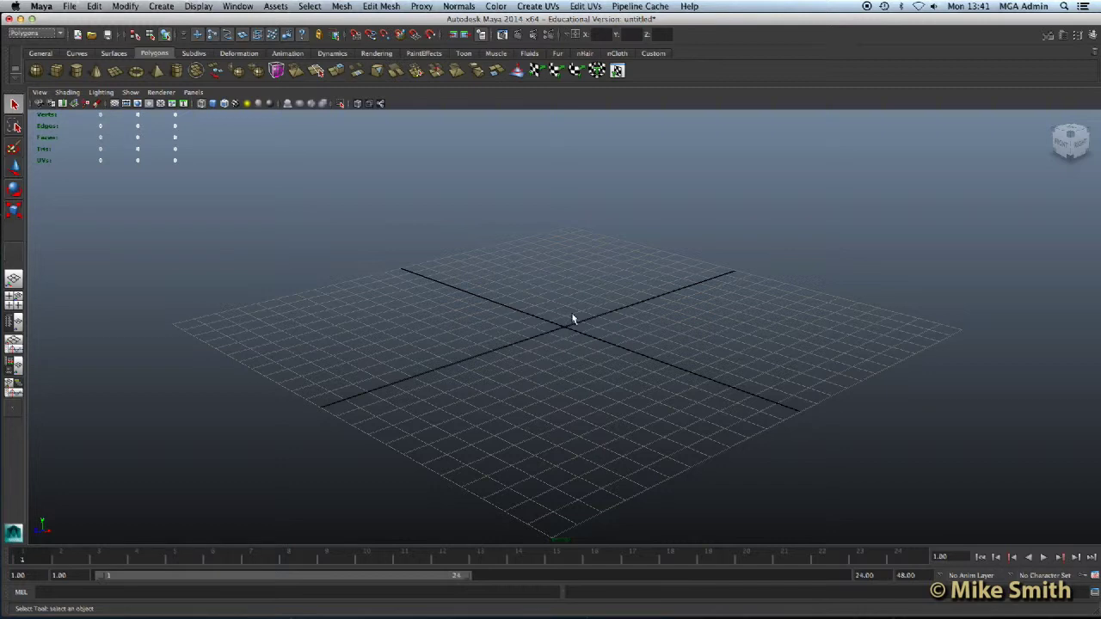
- Examine the empty grid in the perspective view by tumbling, tracking and dollying the camera
key("alt")
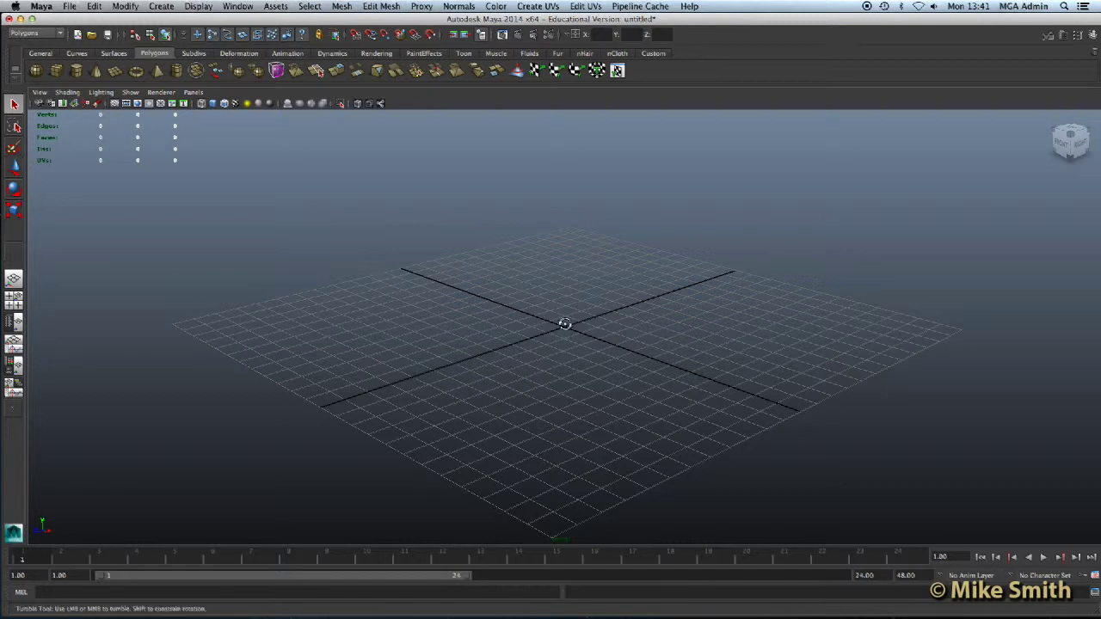
mouse_move(565, 324)
left_mouse_down("alt")
mouse_move(524, 310)
mouse_move(577, 332)
mouse_move(631, 322)
mouse_move(535, 314)
mouse_move(580, 326)
left_mouse_up("alt")
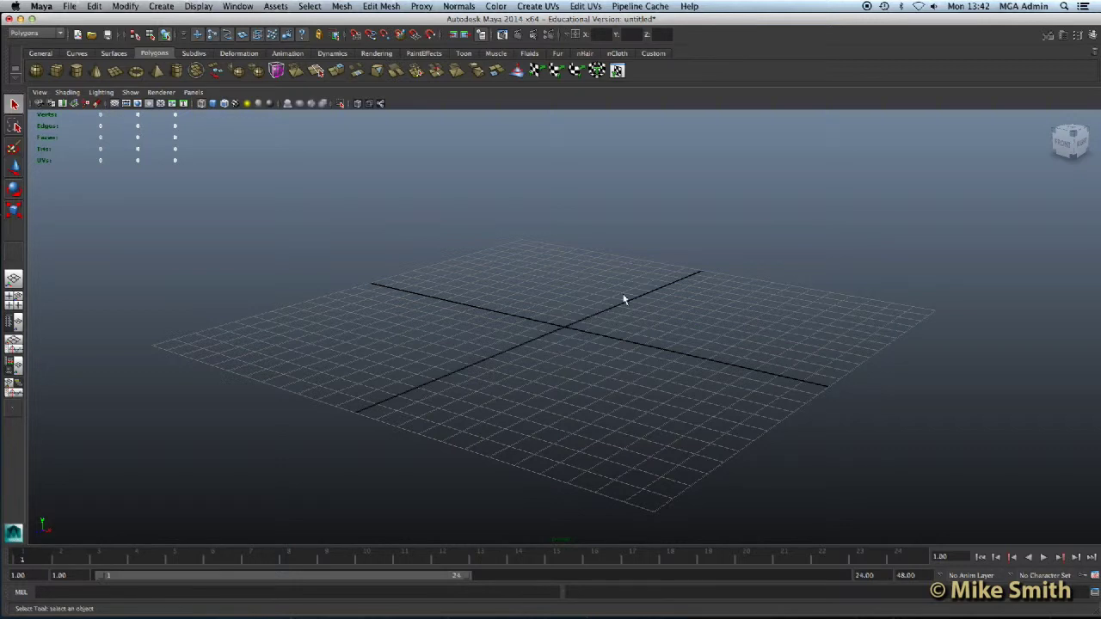
right_click_drag(627, 298, 674, 293, "alt")
middle_click_drag(675, 293, 610, 268, "alt")
right_click_drag(582, 276, 564, 334, "alt")
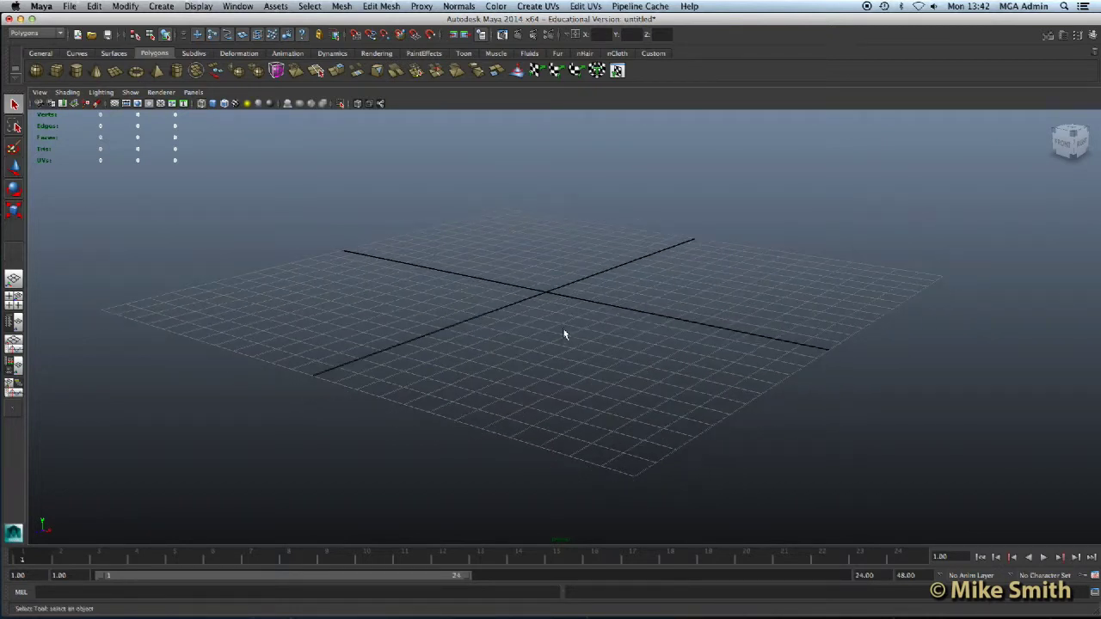
scroll(557, 329, "up", 5)
scroll(557, 329, "down", 5)
scroll(555, 329, "up", 2)
scroll(556, 328, "up", 3)
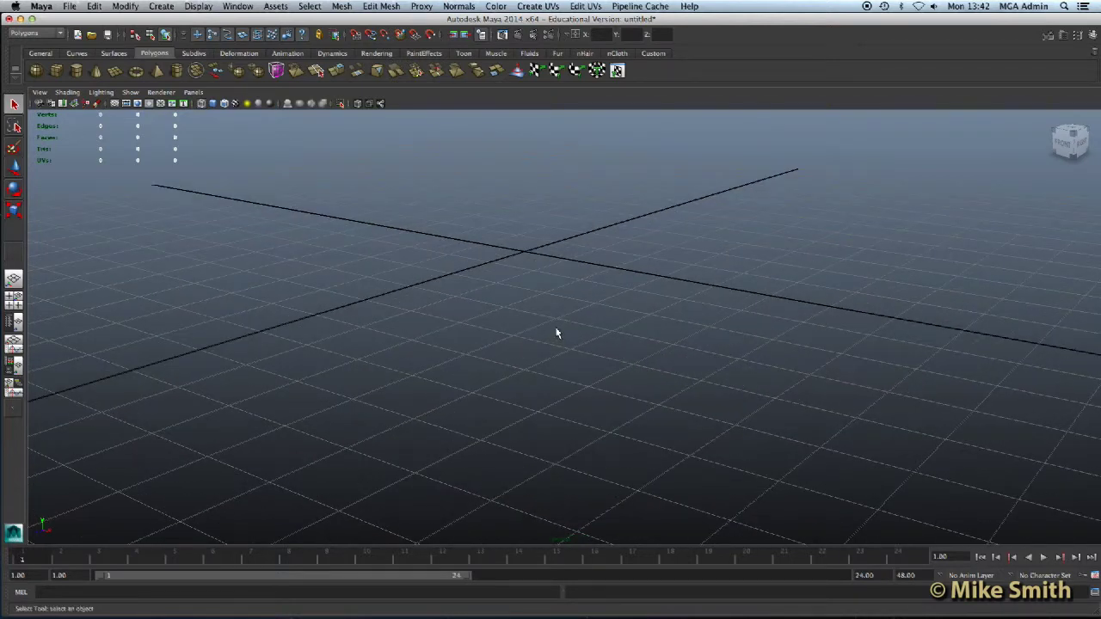
right_click_drag(523, 258, 538, 213, "alt")
right_click_drag(555, 380, 559, 251, "alt")
right_click_drag(571, 324, 573, 327, "alt")
mouse_move(593, 336)
left_mouse_down("alt")
mouse_move(559, 336)
mouse_move(580, 335)
left_mouse_up("alt")
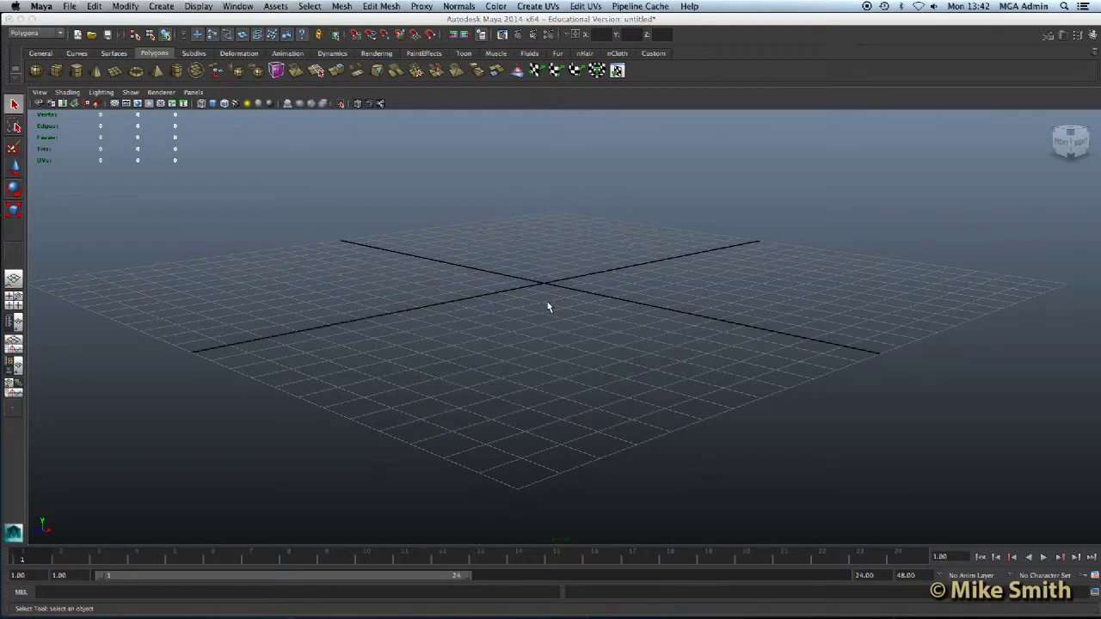
- Show the four-view layout, inspect the maximized top view, and return to the full perspective view
key("space")
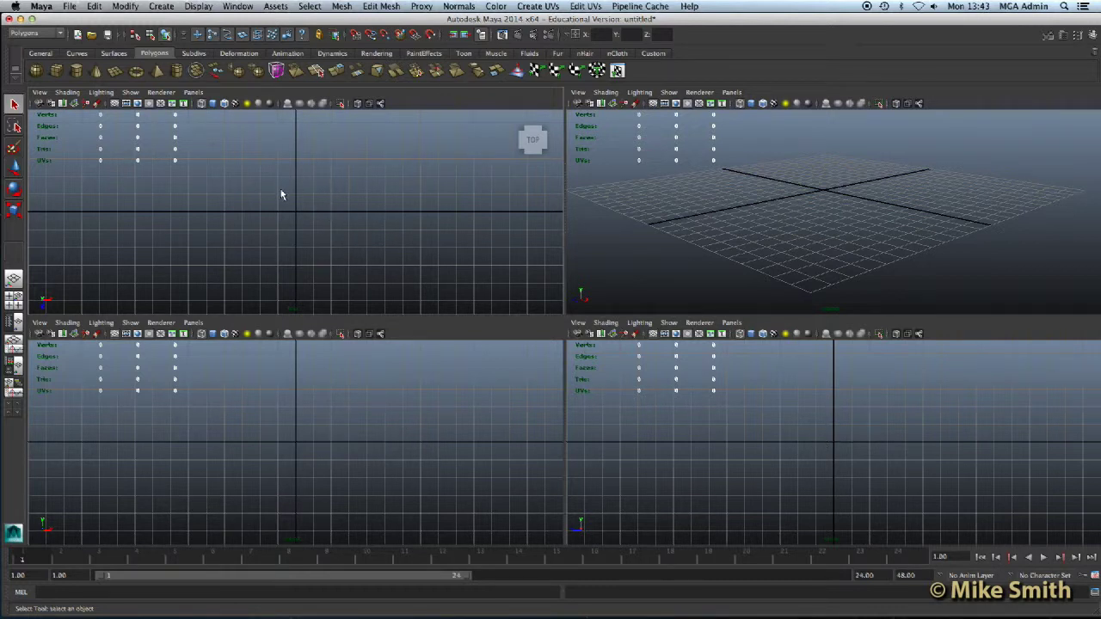
key("space")
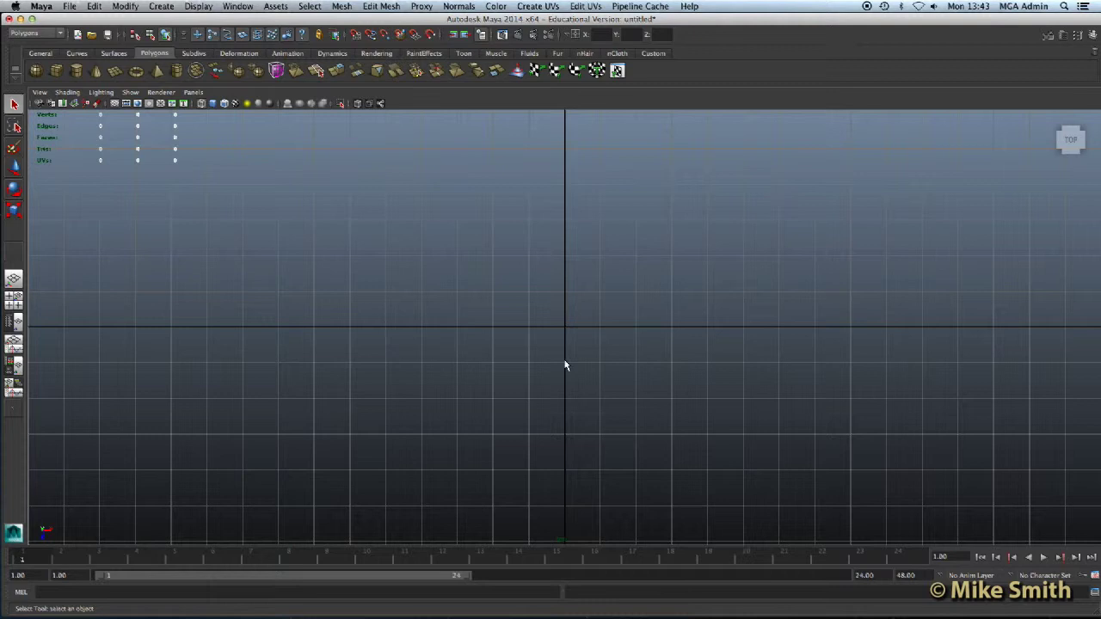
scroll(557, 361, "up", 2)
scroll(556, 364, "down", 2)
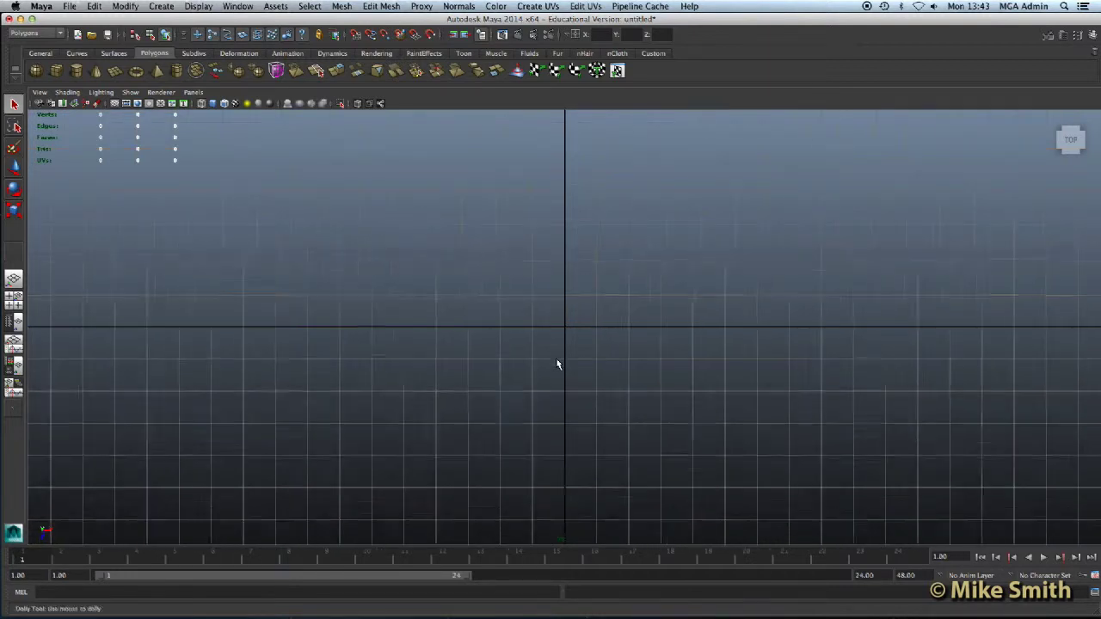
mouse_move(570, 329)
middle_mouse_down("alt")
mouse_move(521, 304)
mouse_move(501, 338)
mouse_move(541, 354)
mouse_move(558, 326)
middle_mouse_up("alt")
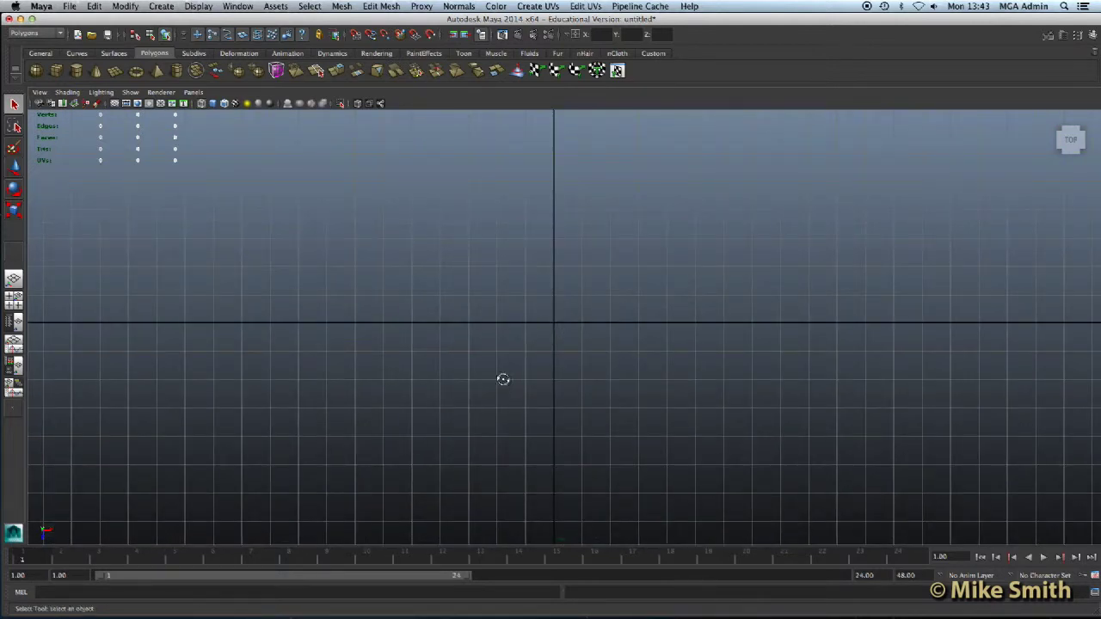
left_click_drag(516, 396, 499, 402, "alt")
key("space")
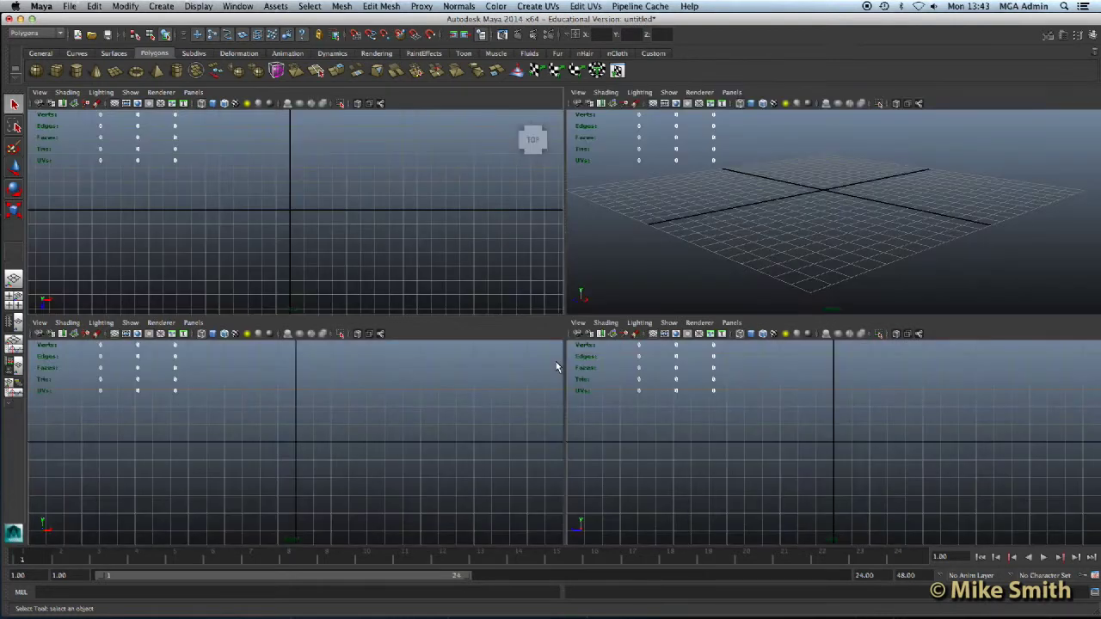
key("space")
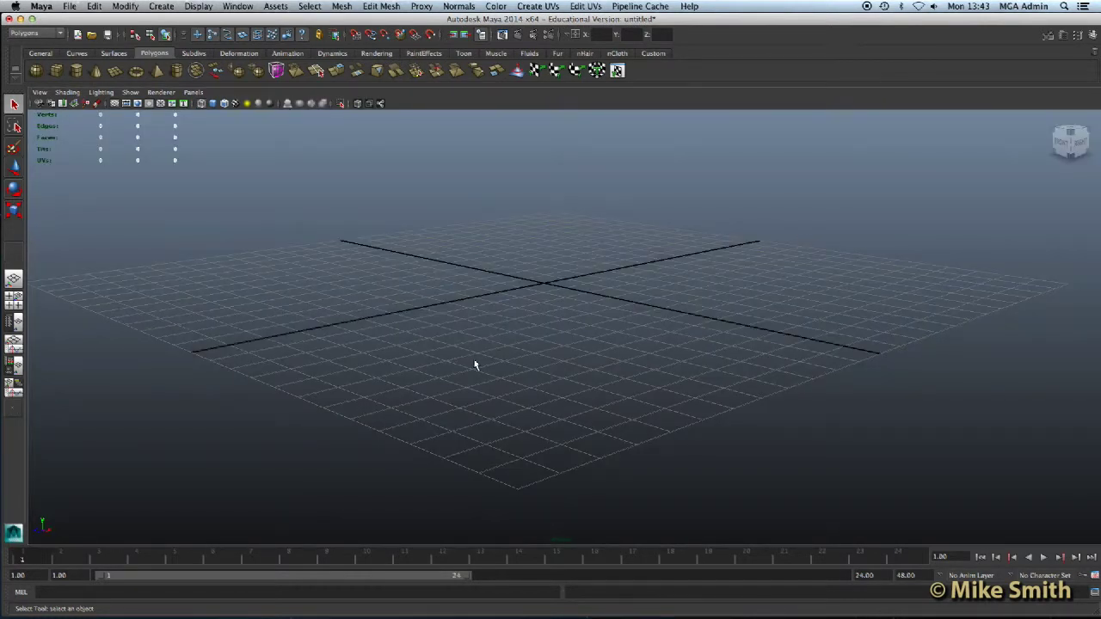
- Draw a polygon cylinder on the grid in front of the origin, setting its base and height interactively
left_click_drag(501, 378, 522, 365, "alt")
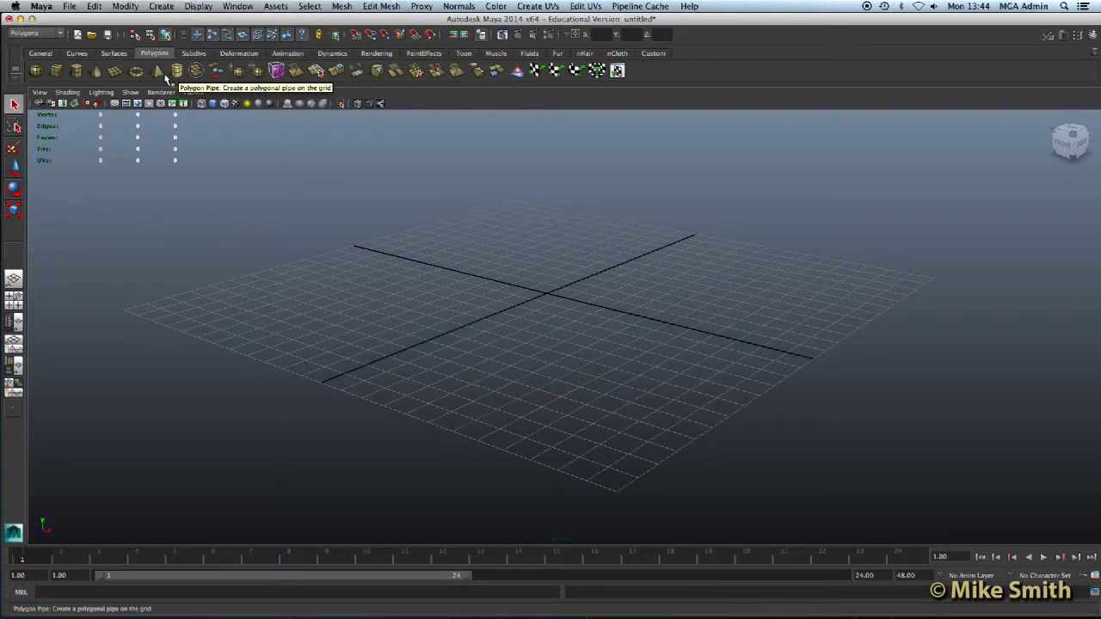
left_click(77, 73)
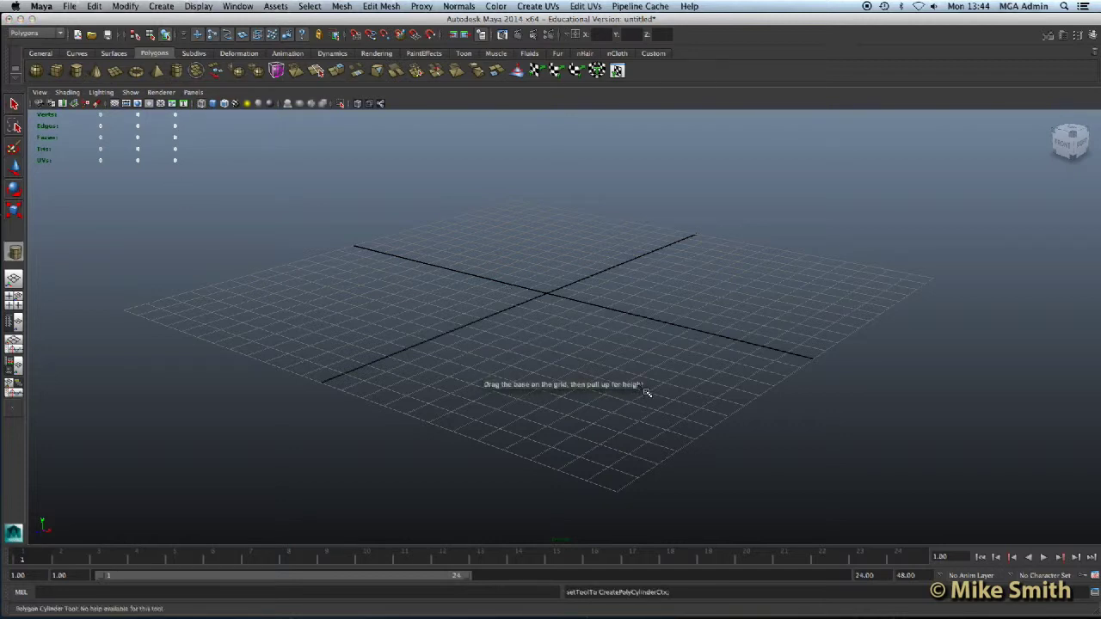
left_click_drag(547, 332, 609, 386)
left_click_drag(608, 344, 605, 169)
- Display the new cylinder in shaded mode instead of wireframe
left_click_drag(671, 319, 518, 307, "alt")
right_click_drag(527, 257, 610, 304, "alt")
left_click_drag(609, 305, 589, 338, "alt")
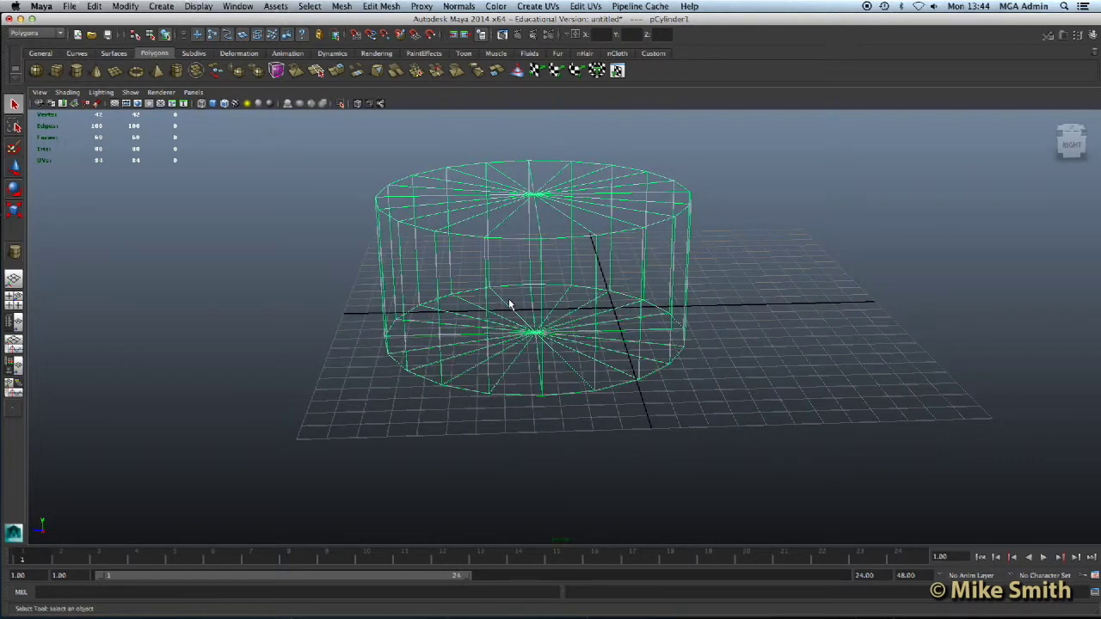
key("5")
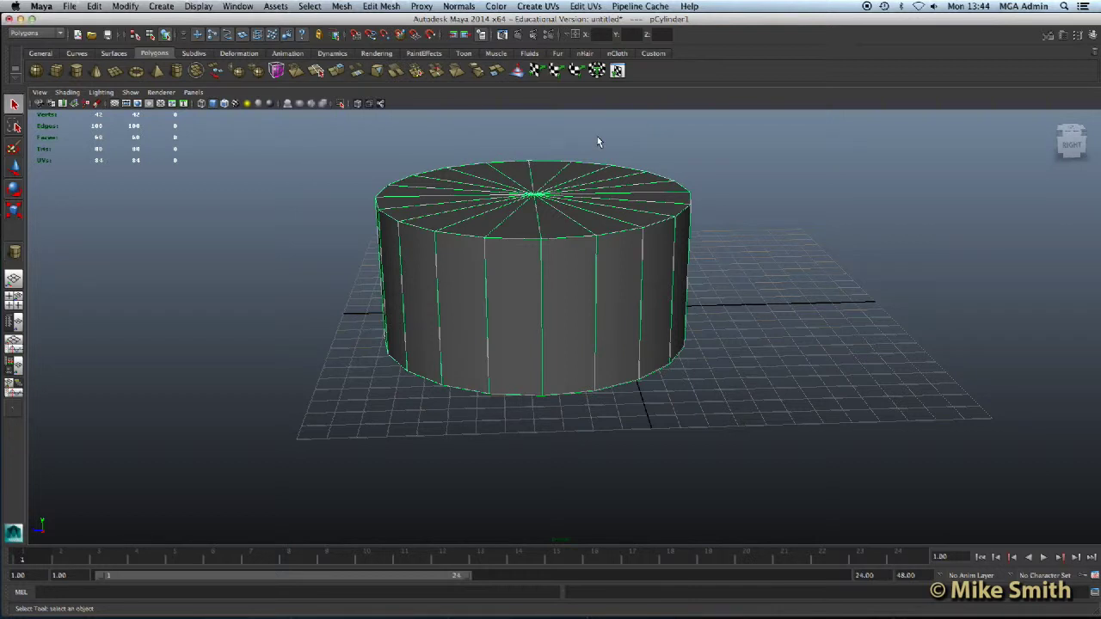
- Compare the cylinder in wireframe and shaded display, finishing in shaded mode
key("4")
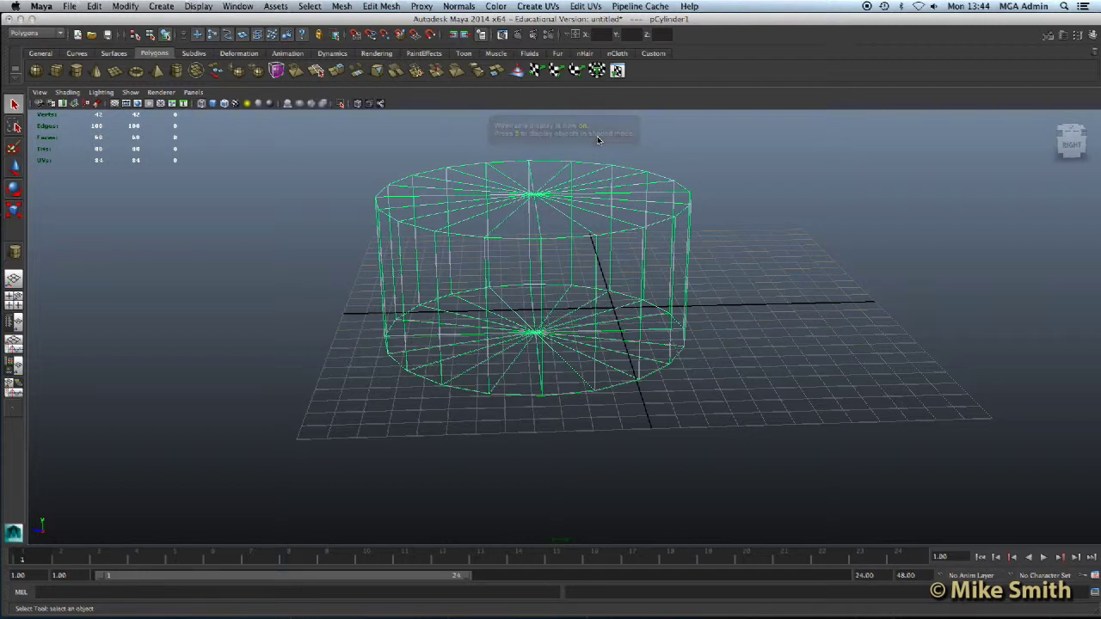
key("5")
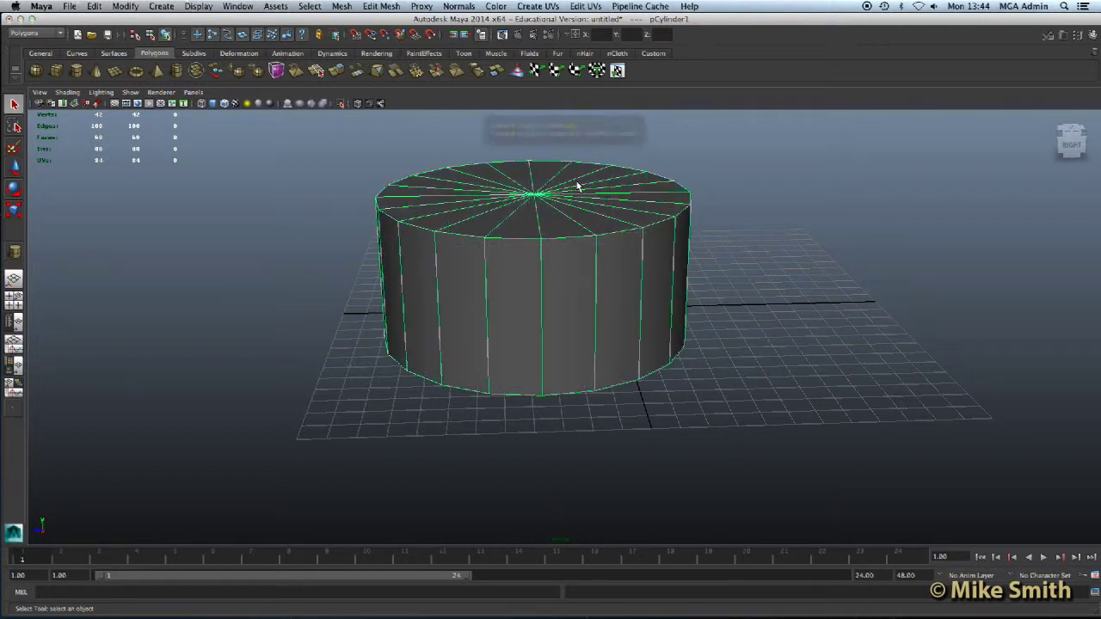
key("4")
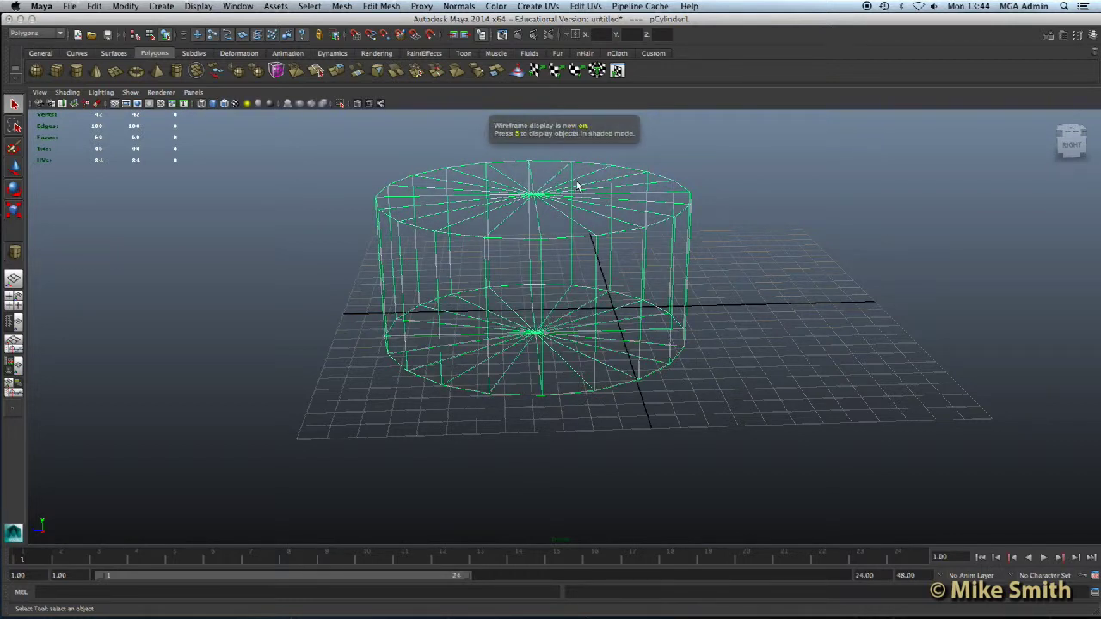
key("5")
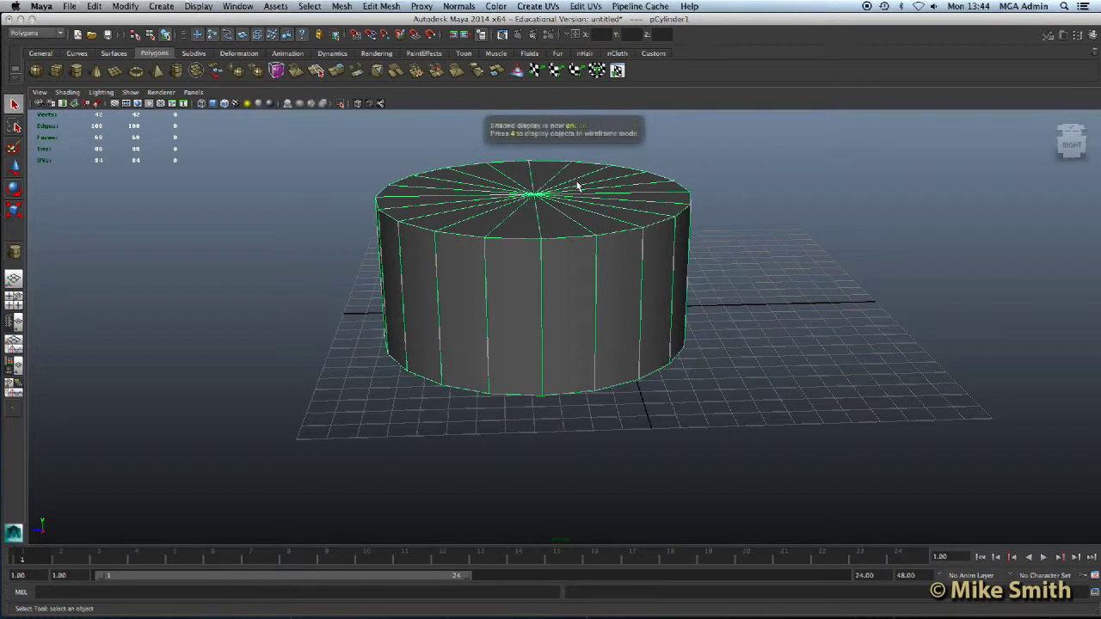
- Move the cylinder freehand along its single axes and freely in the view plane with the Move Tool
middle_click_drag(590, 278, 525, 322, "alt")
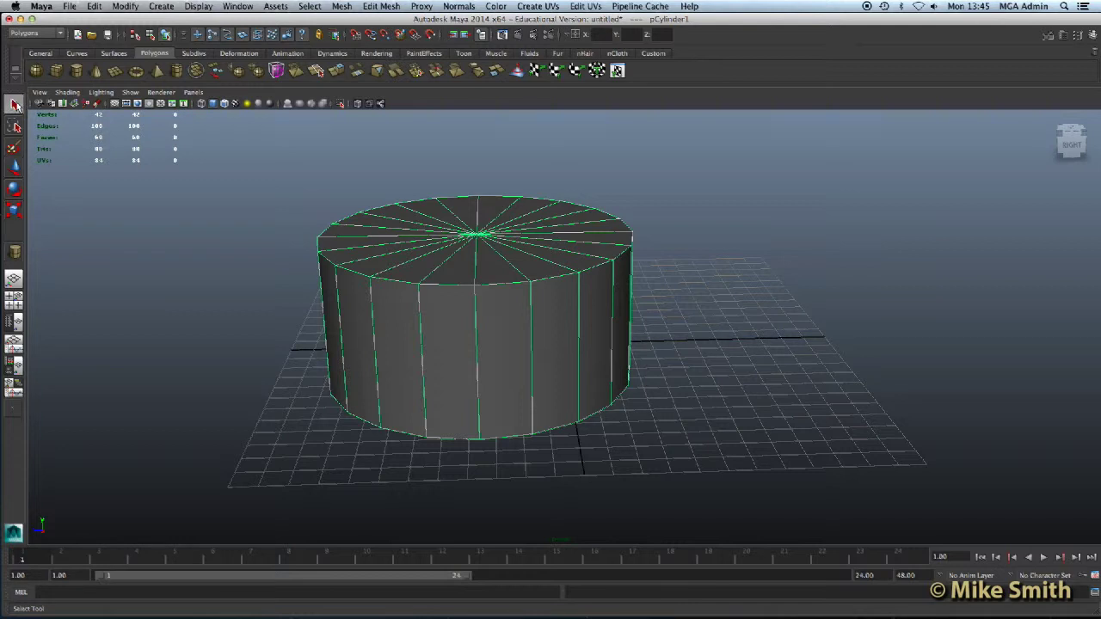
left_click(15, 169)
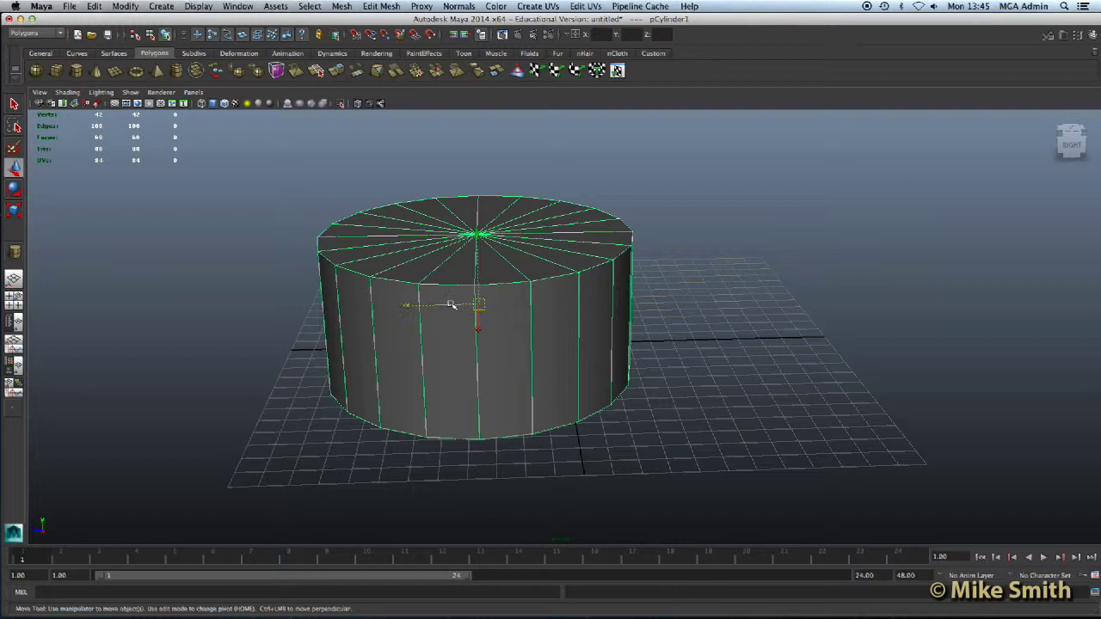
left_click_drag(429, 334, 494, 253, "alt")
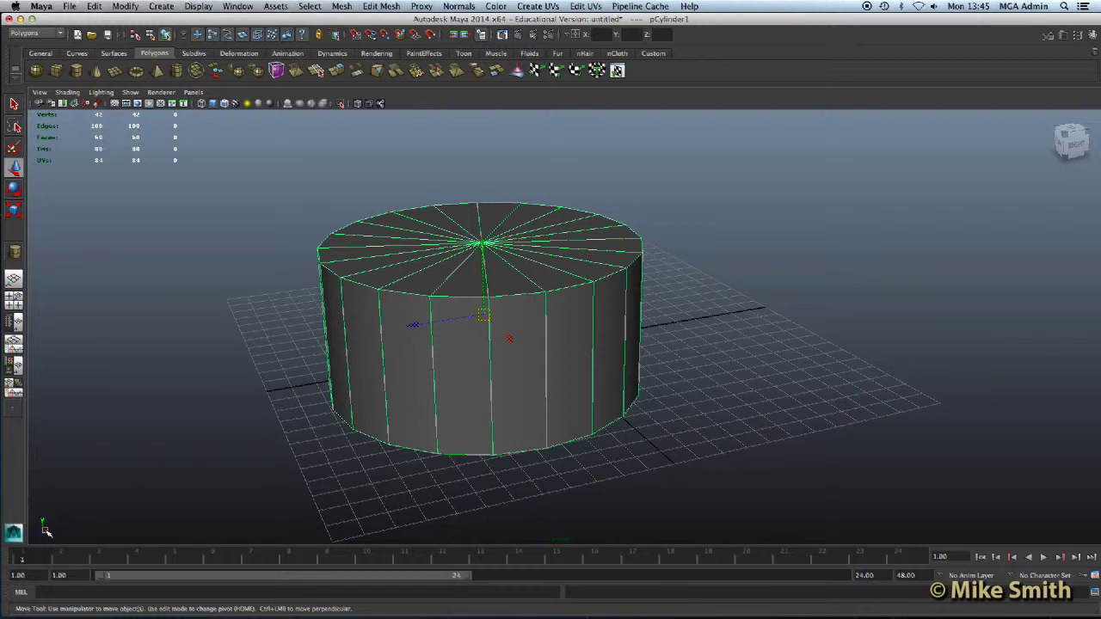
left_click_drag(326, 462, 417, 452, "alt")
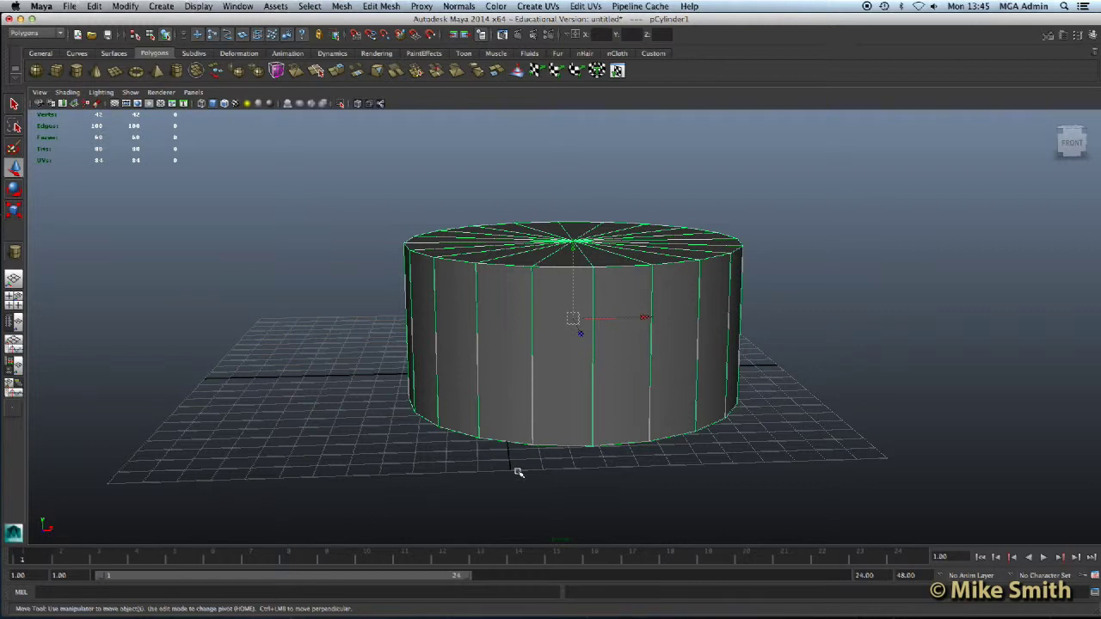
left_click_drag(594, 349, 595, 356, "alt")
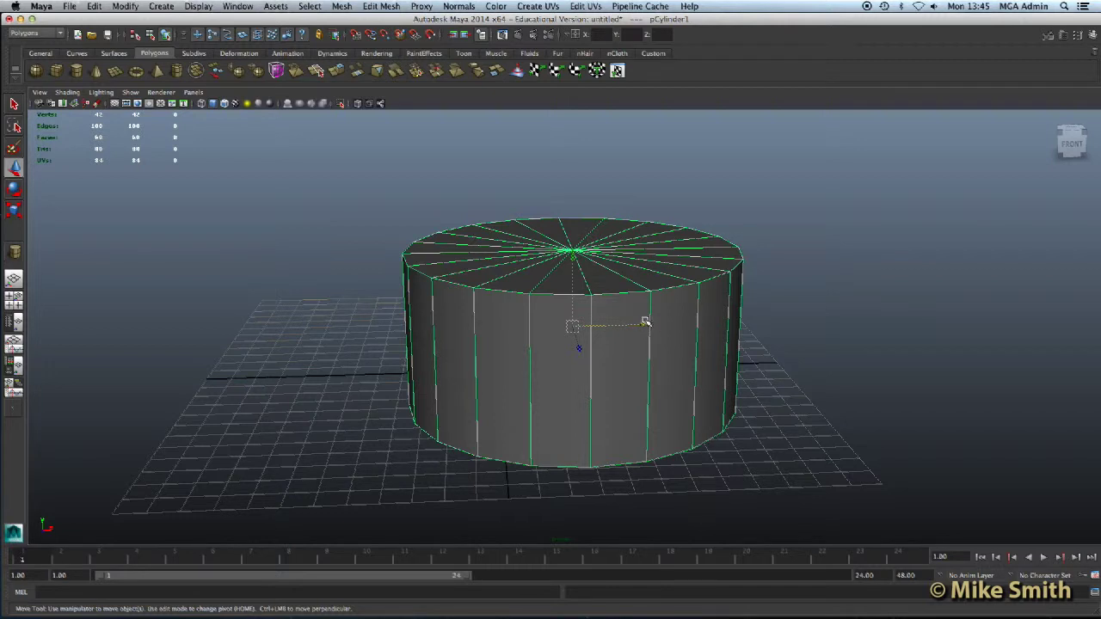
left_click_drag(644, 324, 598, 327)
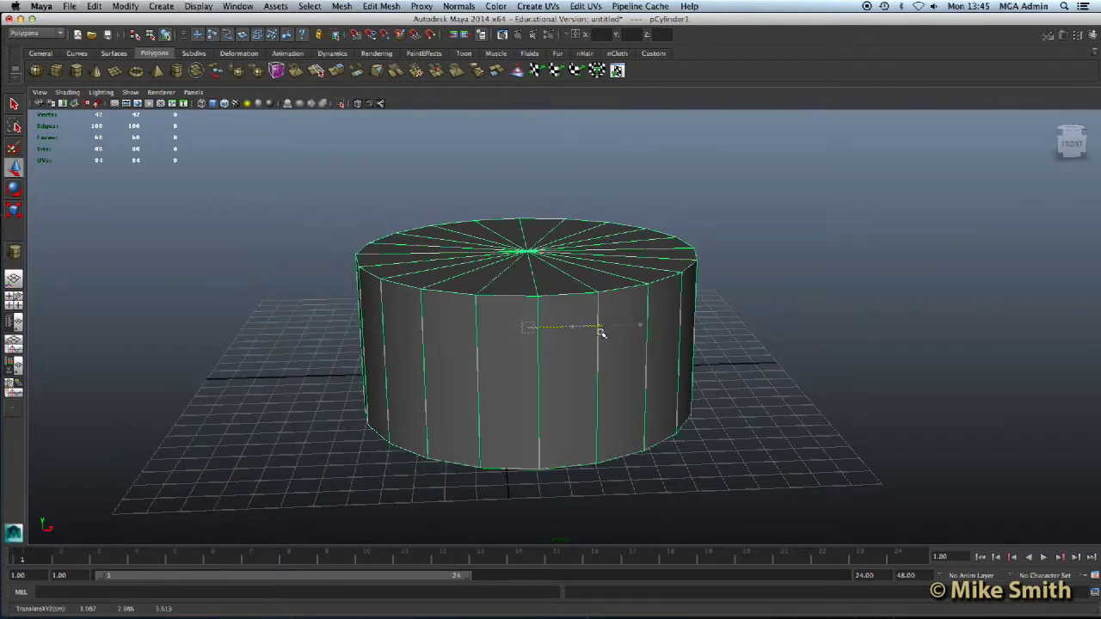
left_click_drag(528, 256, 522, 385)
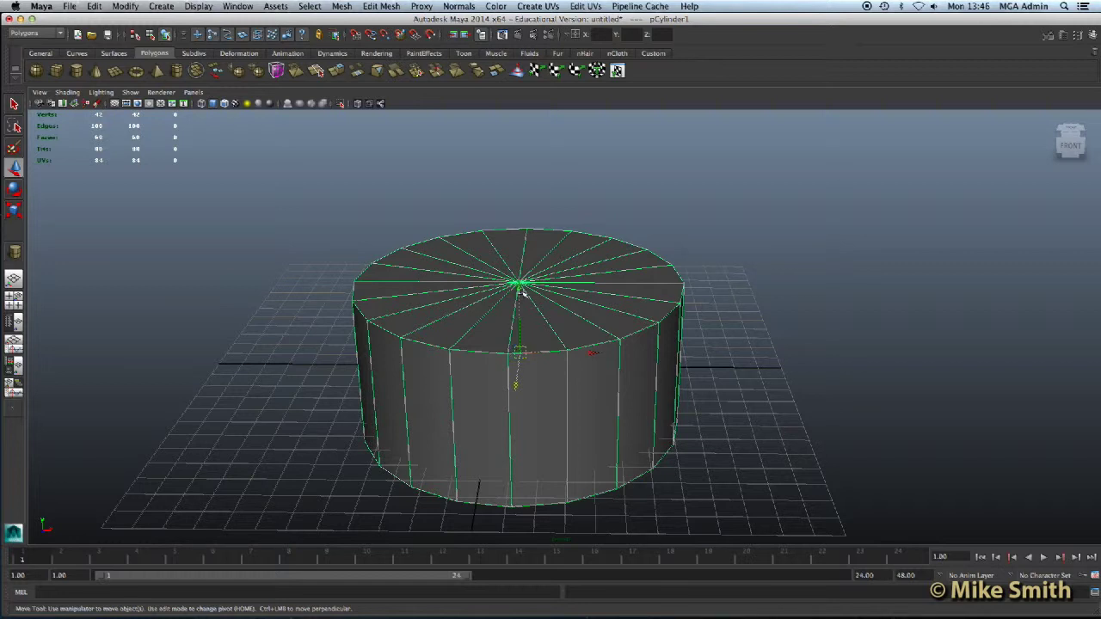
left_click_drag(522, 352, 532, 325)
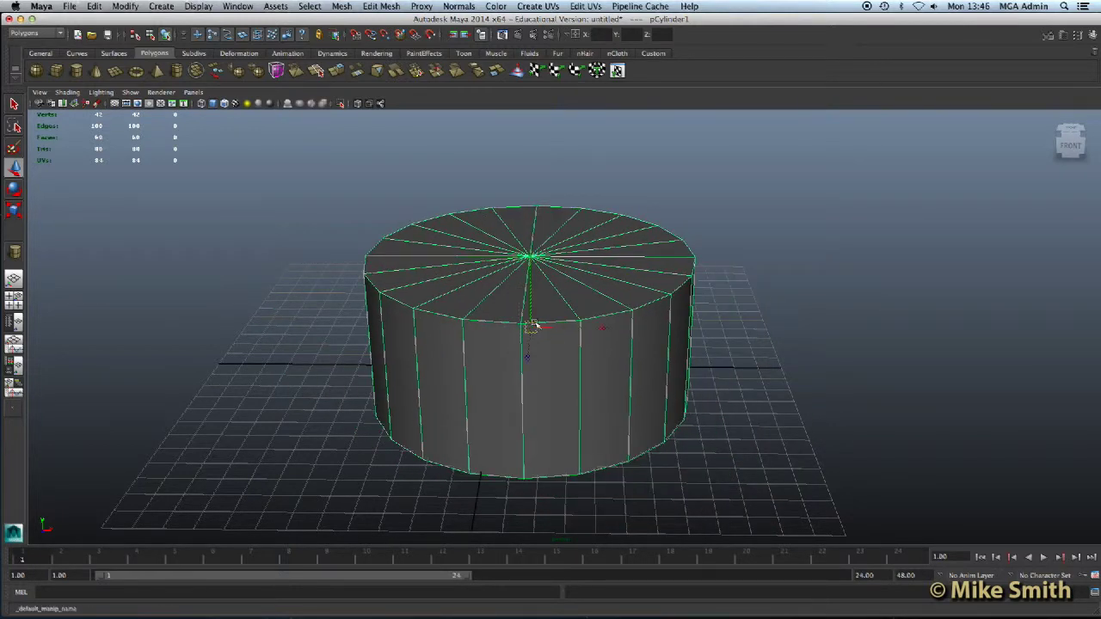
left_click_drag(612, 329, 664, 321)
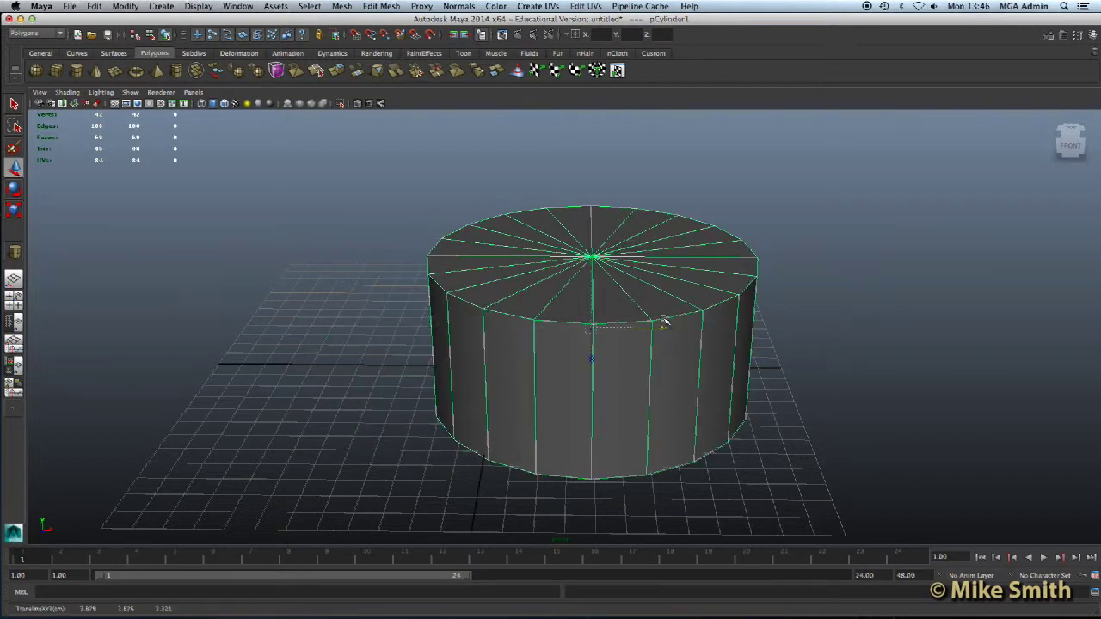
- Undo all the moves and the creation of the cylinder, back to an empty grid
key("ctrl+z")
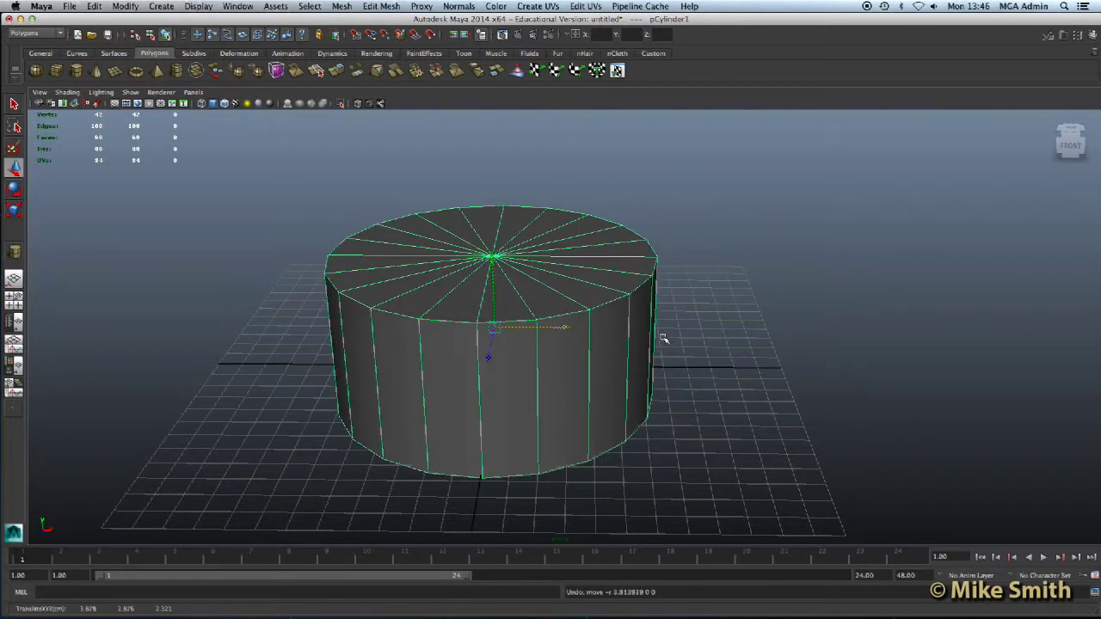
key("ctrl+z")
key("ctrl+z")
key("ctrl+z")
key("ctrl+z")
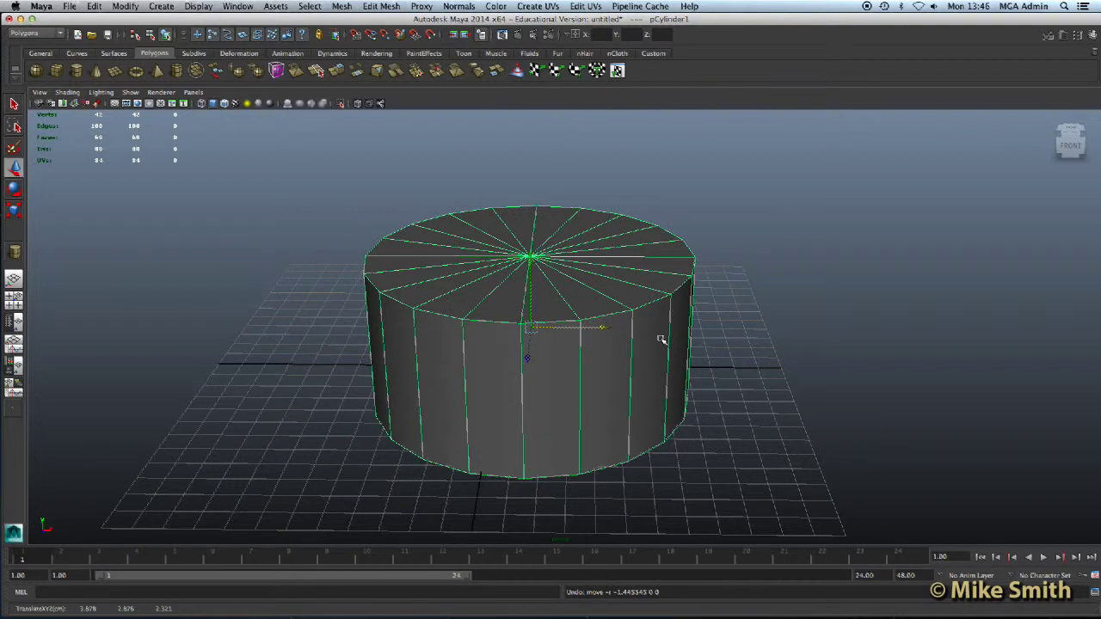
key("ctrl+z")
key("ctrl+z")
key("ctrl+z")
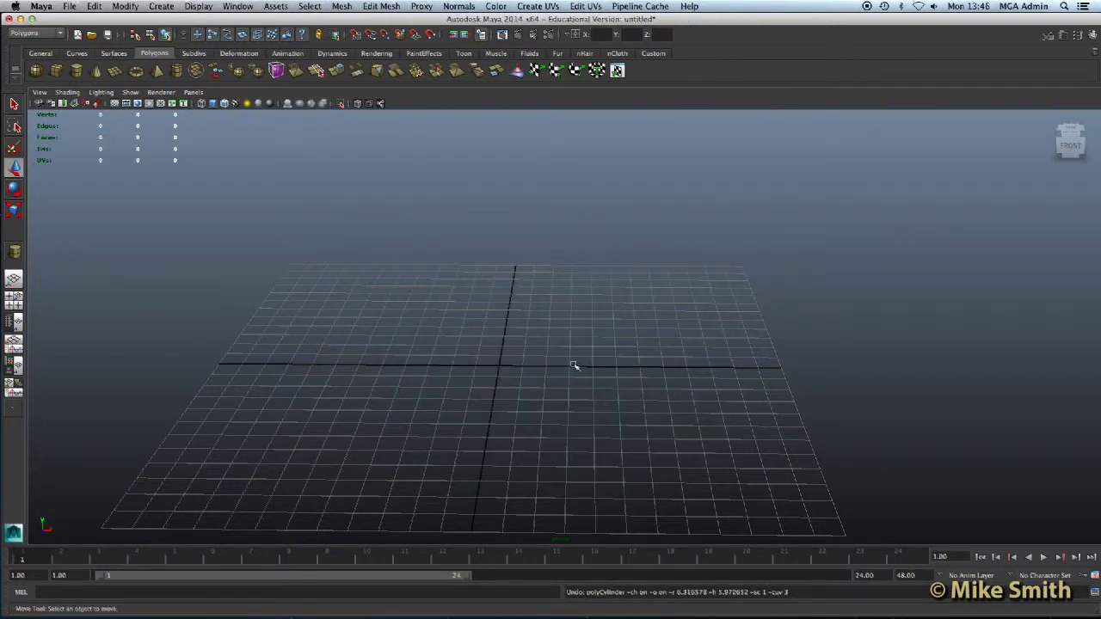
- Draw a new polygon cylinder centred near the grid origin, setting its base radius and height interactively
left_click_drag(533, 368, 504, 381, "alt")
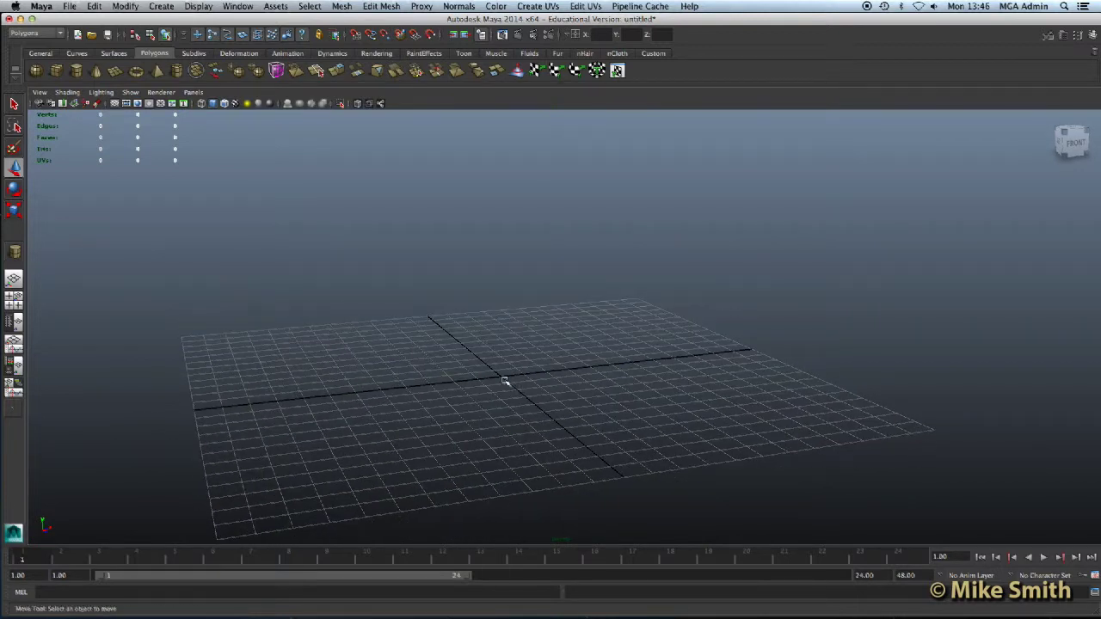
left_click(76, 70)
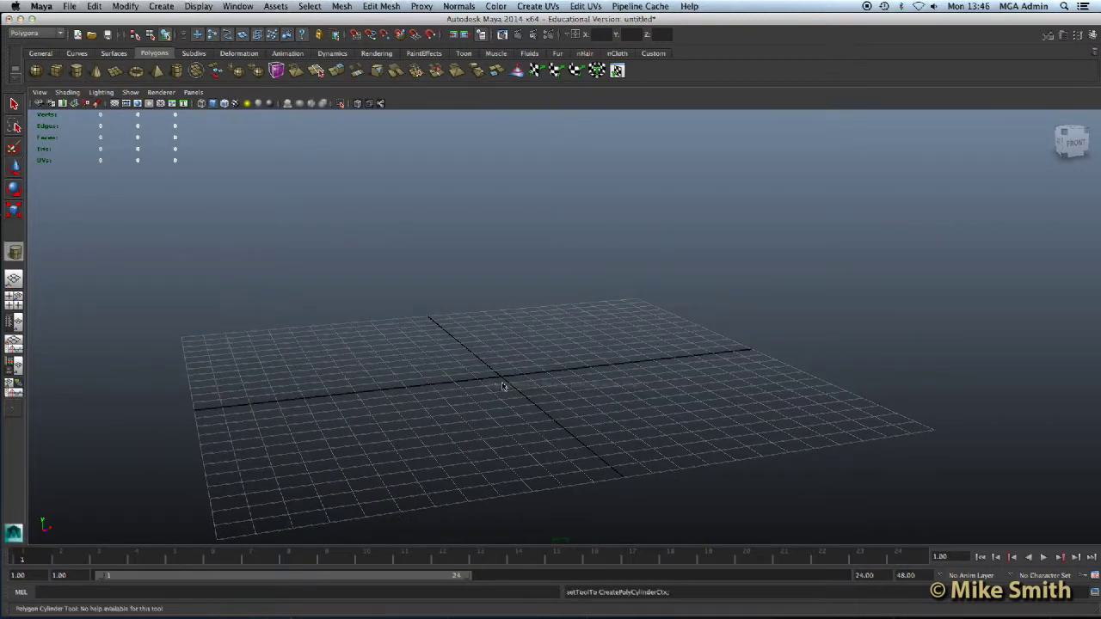
left_click_drag(499, 377, 615, 407)
left_click_drag(612, 273, 602, 285)
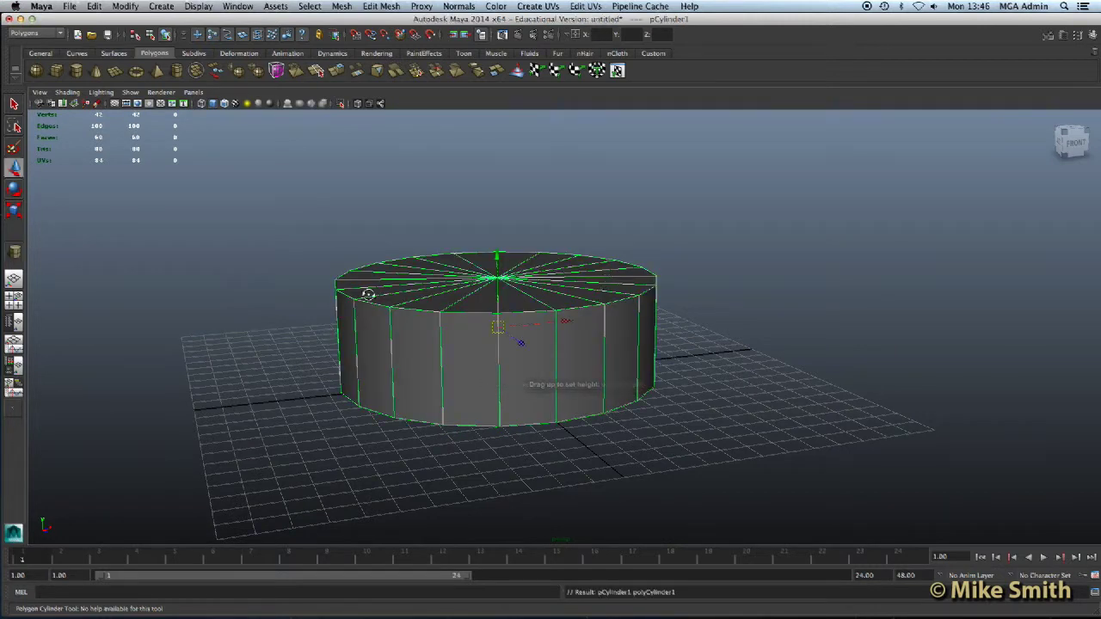
- Try the Rotate Tool on the cylinder about the X axis, the Z axis and freely, undoing each rotation
left_click_drag(369, 295, 359, 299, "alt")
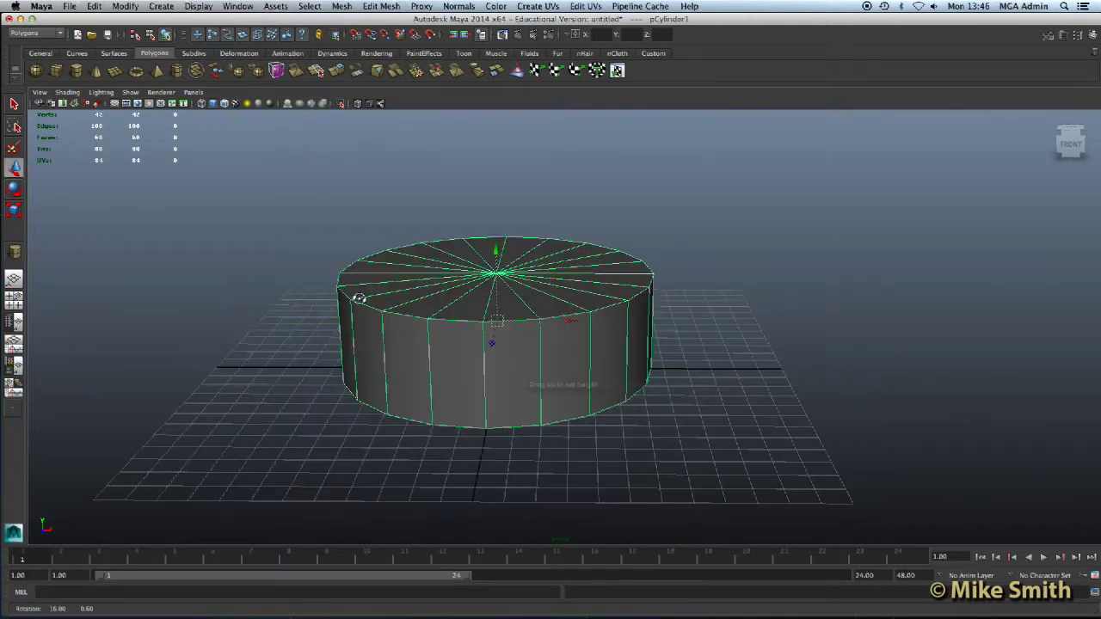
left_click(14, 189)
left_click_drag(454, 319, 565, 278, "alt")
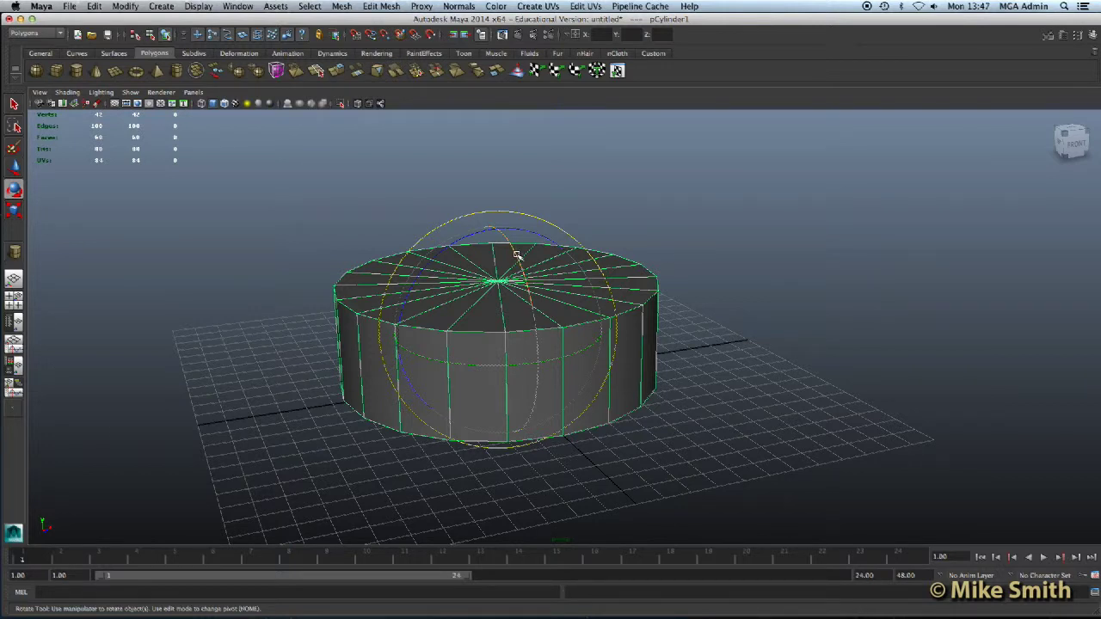
mouse_move(521, 260)
left_mouse_down()
mouse_move(528, 287)
mouse_move(516, 244)
mouse_move(522, 282)
left_mouse_up()
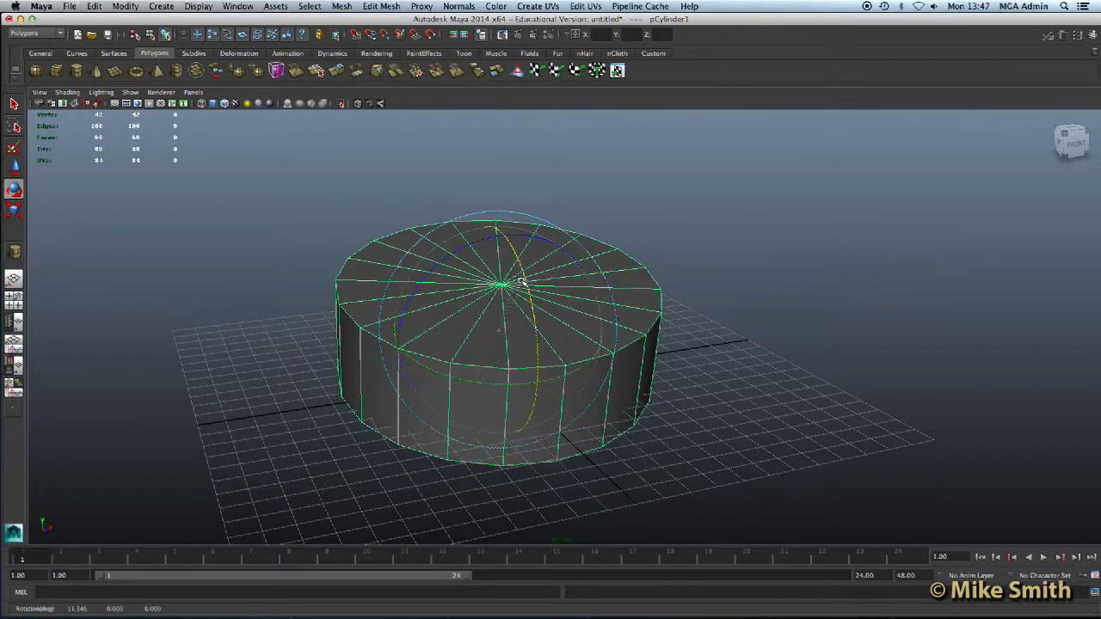
key("super+z")
mouse_move(472, 238)
left_mouse_down()
mouse_move(435, 259)
mouse_move(480, 232)
left_mouse_up()
key("super+z")
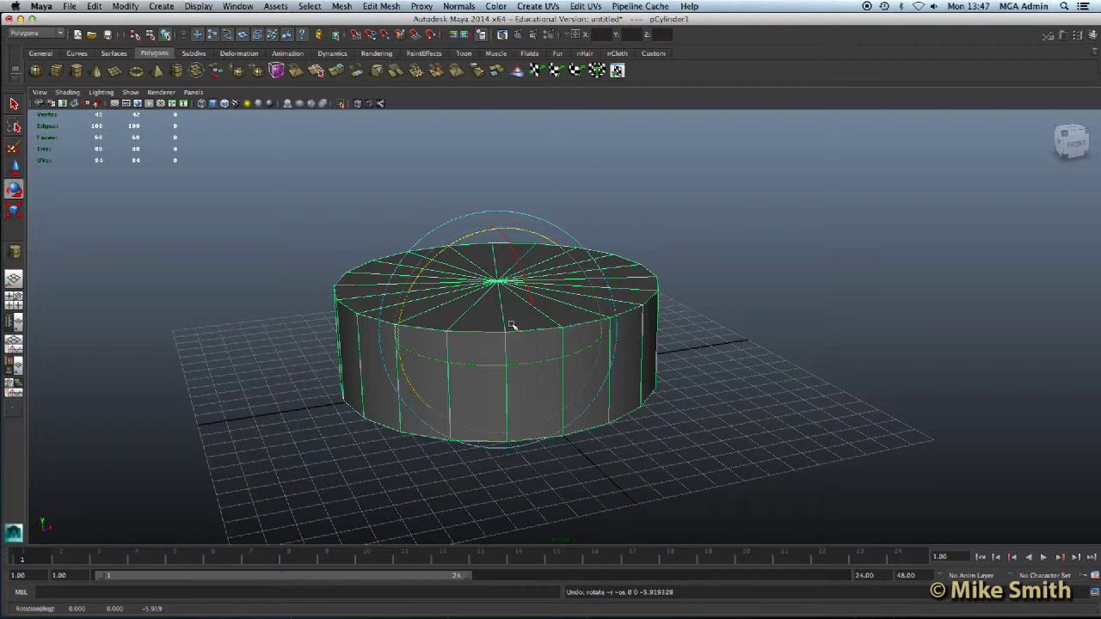
left_click_drag(482, 305, 511, 301)
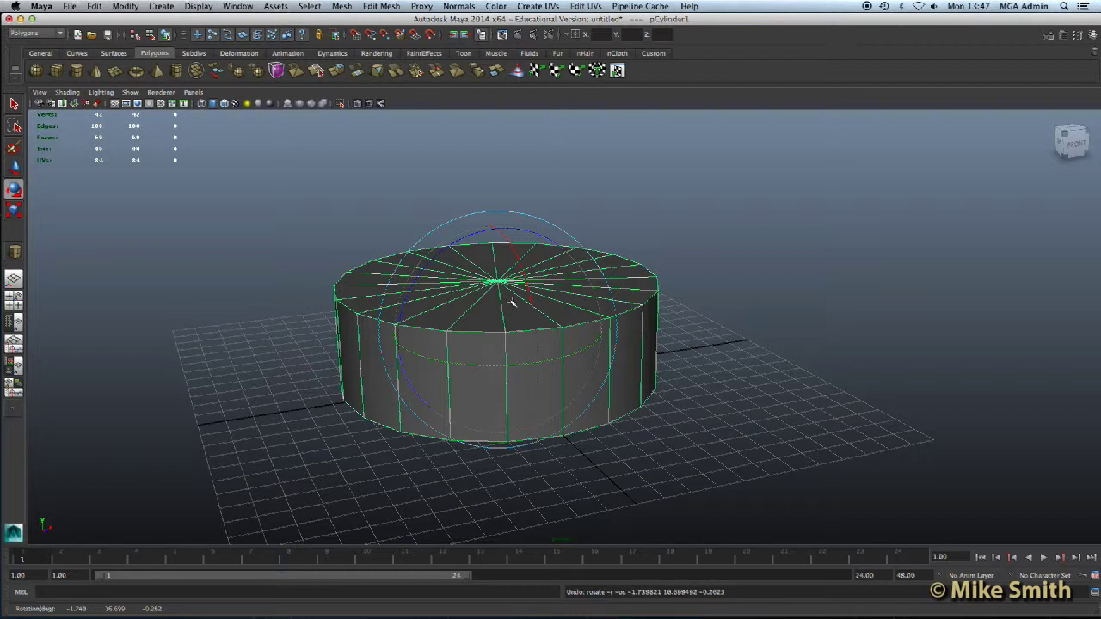
- Flatten the cylinder by scaling it down along the Y axis with the Scale Tool
left_click(14, 210)
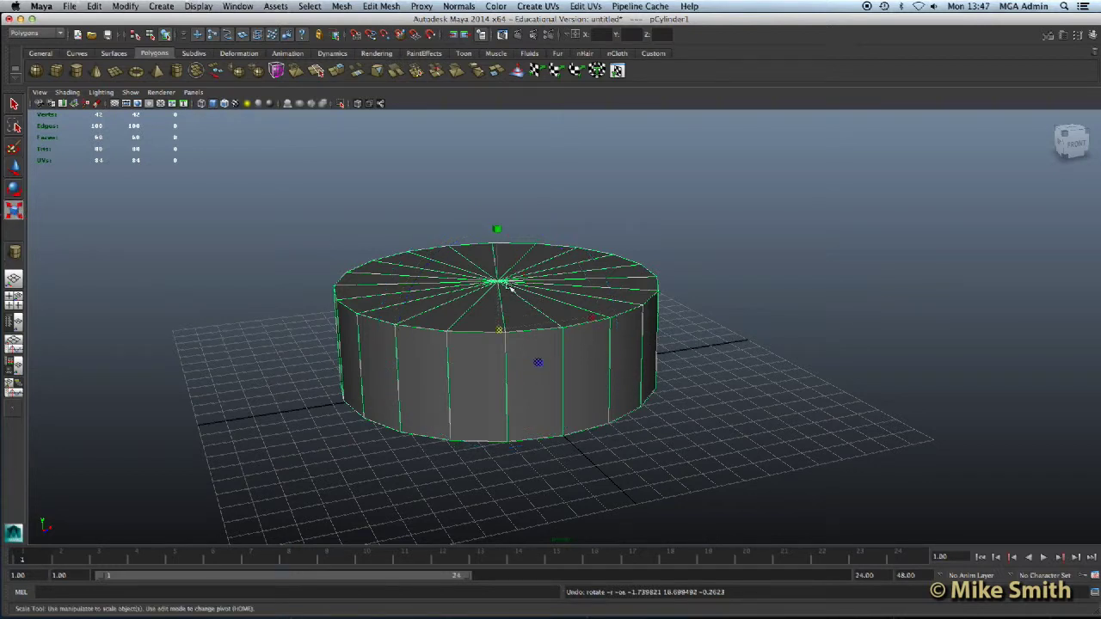
left_click_drag(533, 342, 475, 321, "alt")
left_click_drag(495, 223, 509, 282)
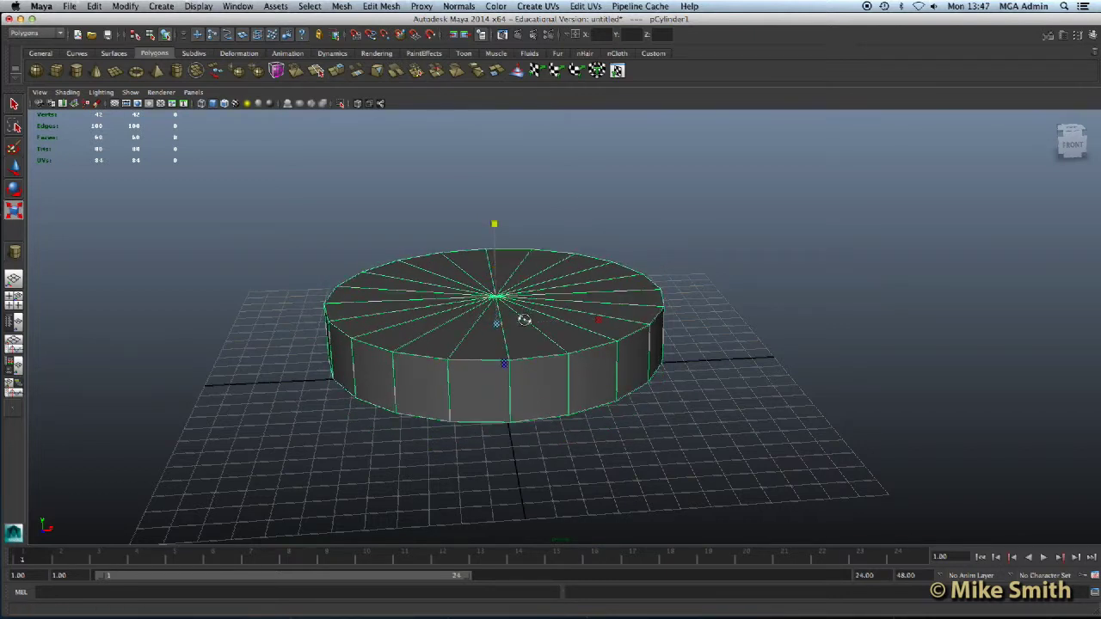
- Try scaling the flattened cylinder along the X and Z axes, and undo these scalings
left_click_drag(524, 320, 523, 317, "alt")
left_click_drag(623, 315, 537, 320)
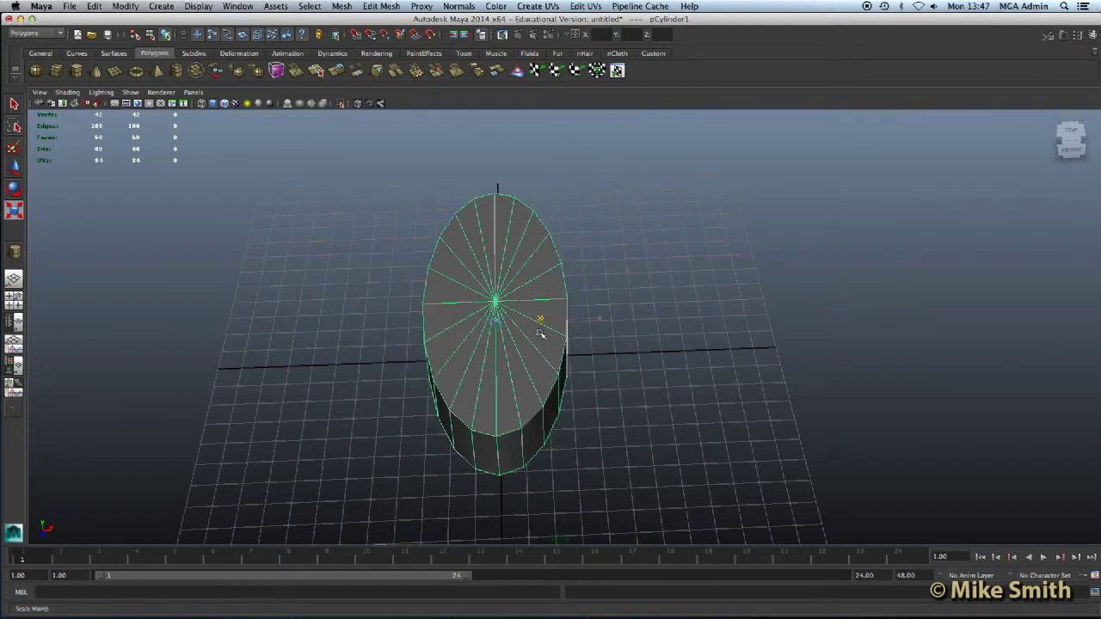
left_click_drag(495, 383, 533, 370)
key("z")
key("z")
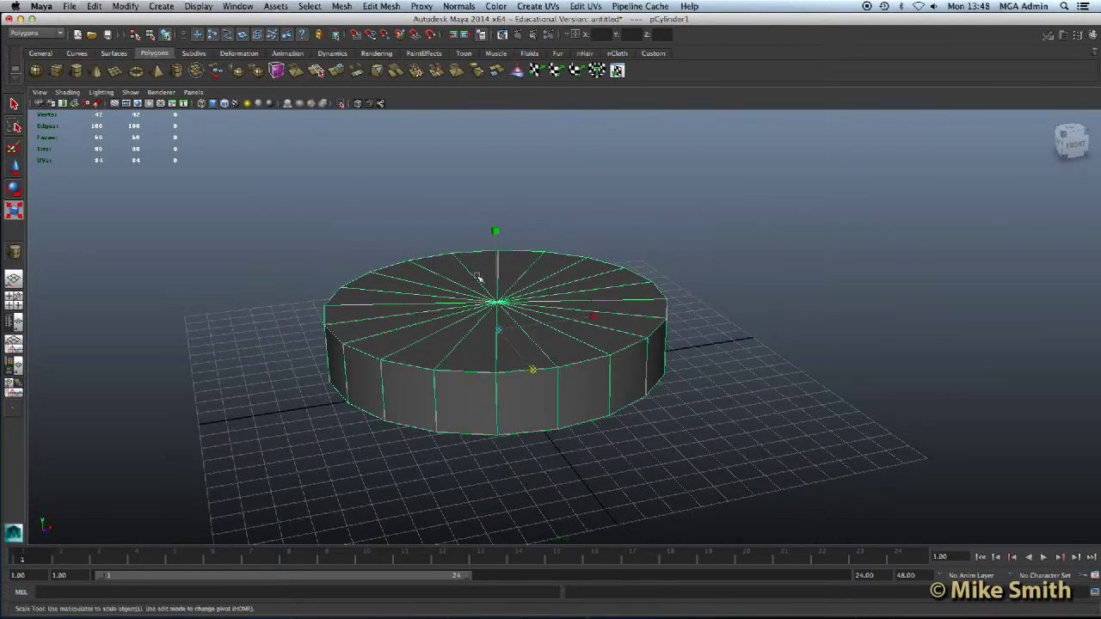
- Show the Channel Box and examine the cylinder's translate, rotate and scale values
left_click_drag(487, 329, 445, 378, "alt")
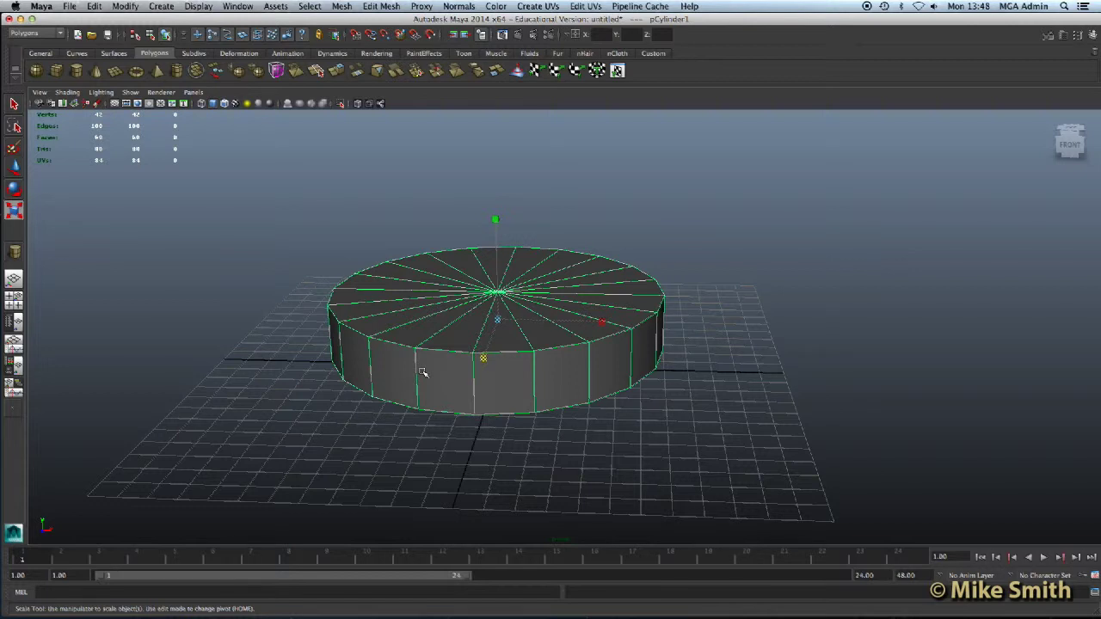
left_click_drag(516, 359, 459, 373, "alt")
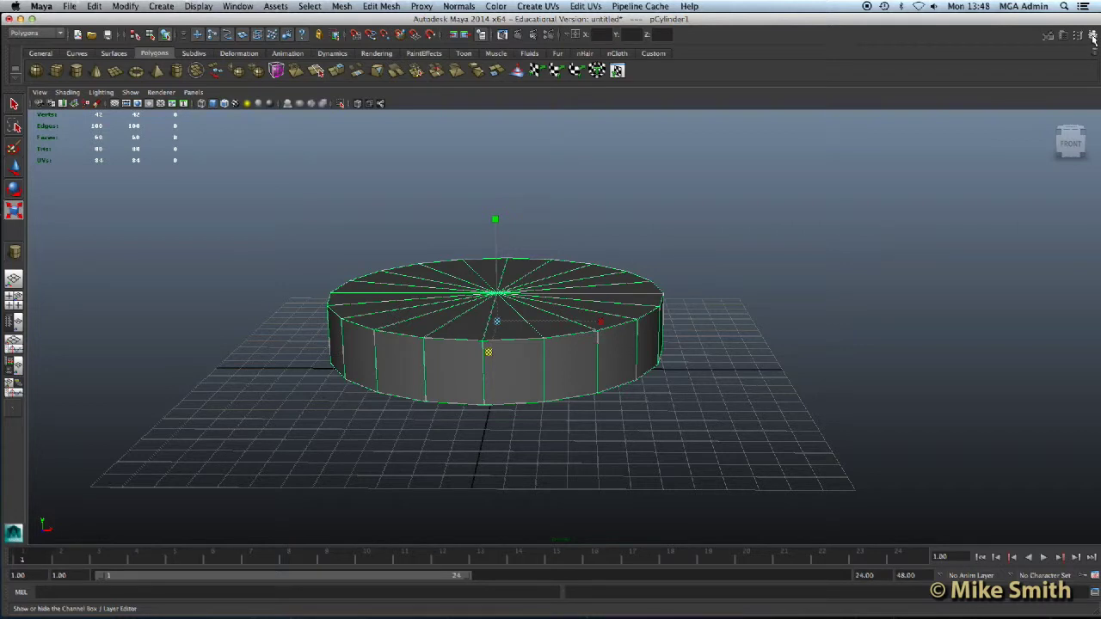
left_click(1092, 37)
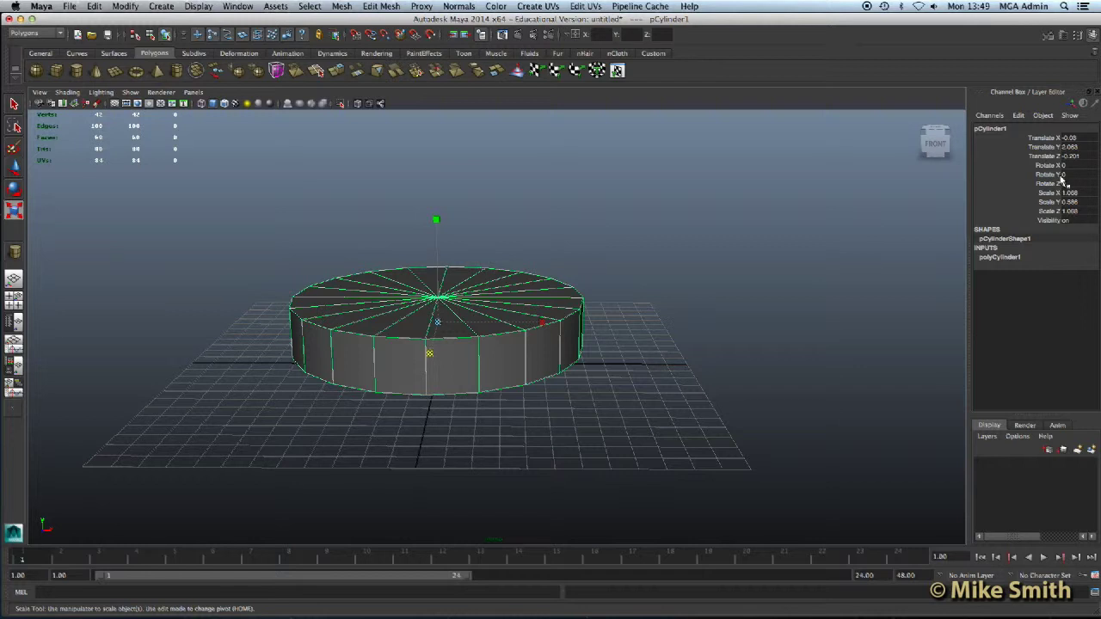
left_click_drag(395, 344, 430, 292, "alt")
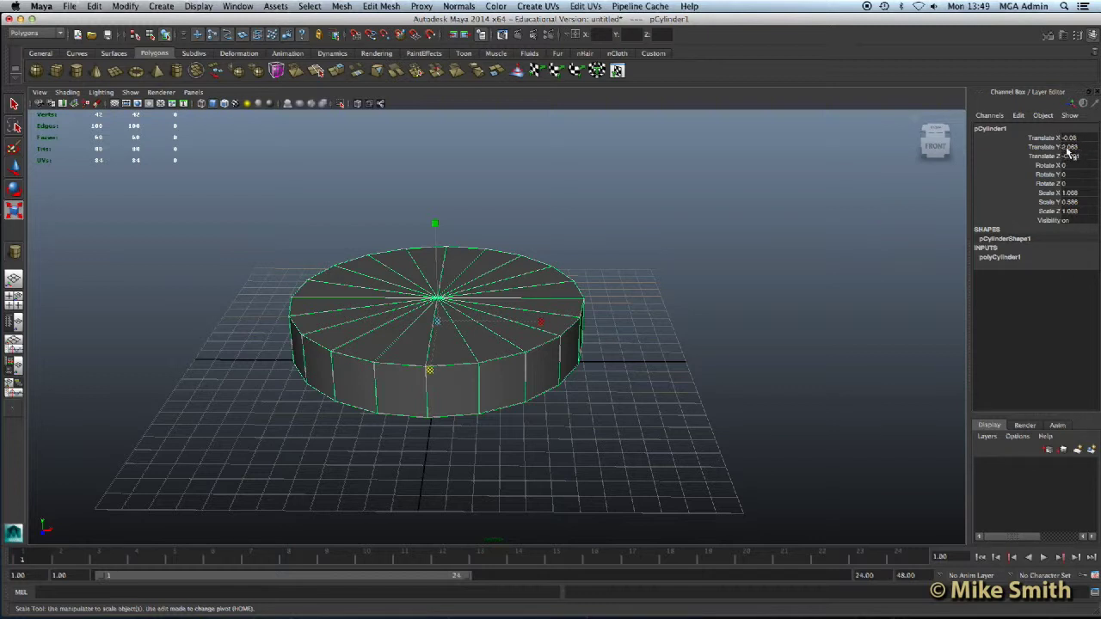
left_click_drag(394, 359, 338, 360, "alt")
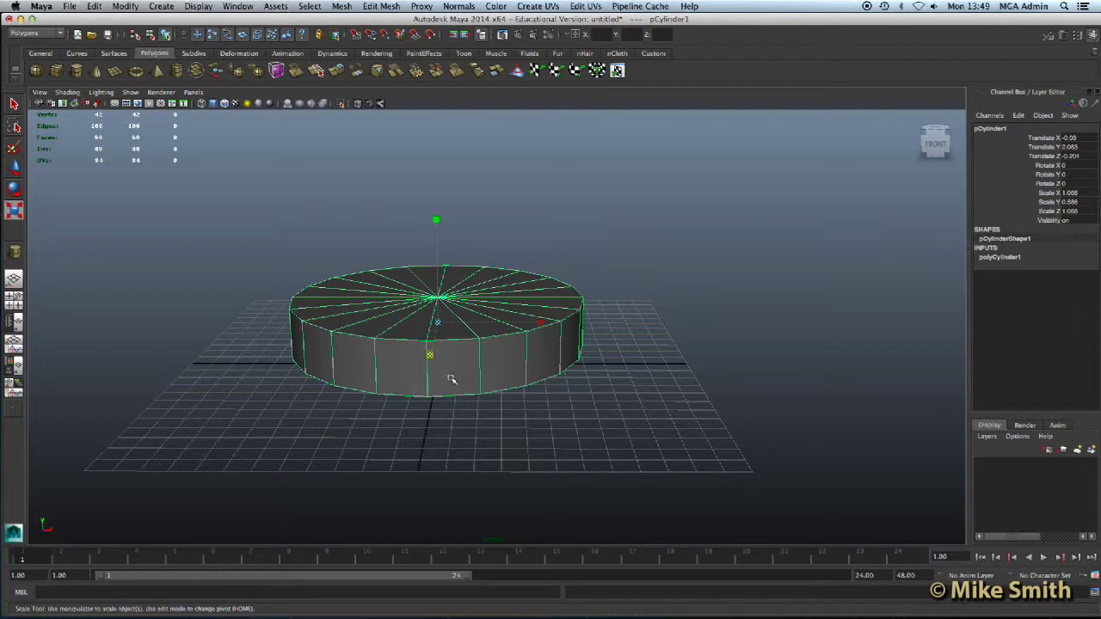
- Centre the cylinder on the grid origin by setting Translate X, Y and Z to 0
left_click(1073, 137)
type("0")
key("Tab")
type("0")
key("Tab")
type("0")
key("Tab")
left_click_drag(452, 317, 452, 328, "alt")
middle_click_drag(467, 313, 516, 287, "alt")
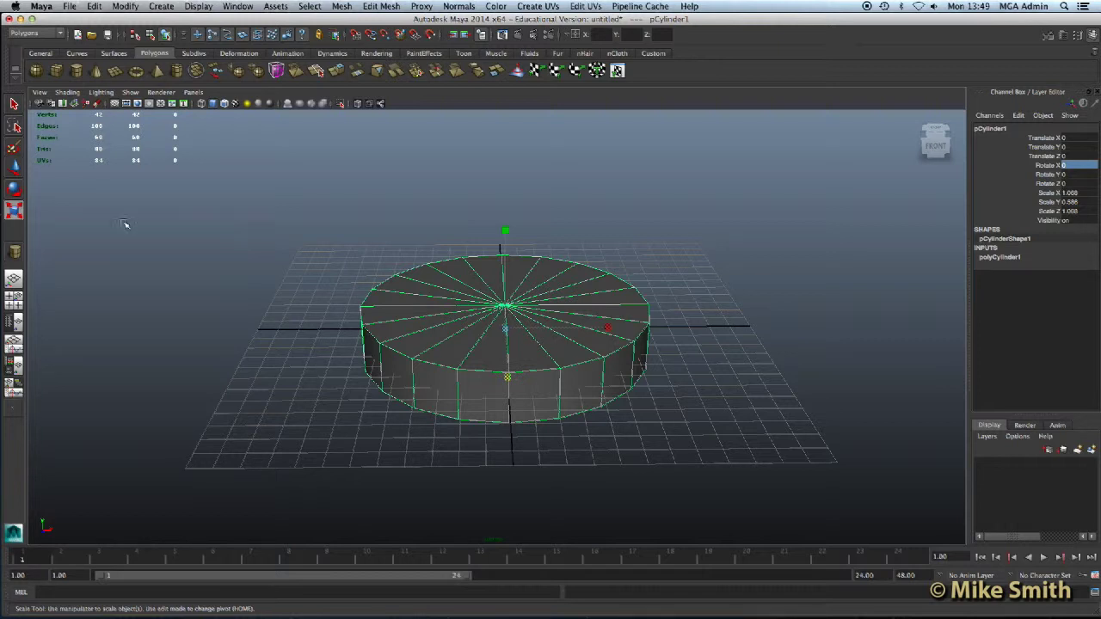
- Try moving the cylinder back and forth along the X axis with the Move Tool, and undo these moves
left_click(14, 166)
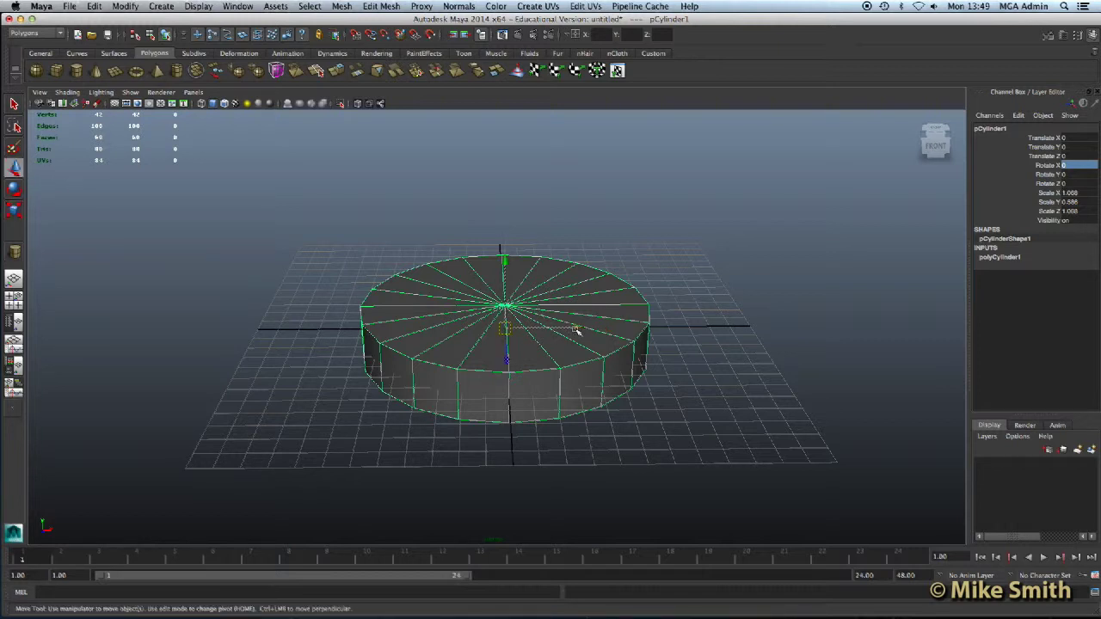
left_click_drag(578, 328, 530, 325)
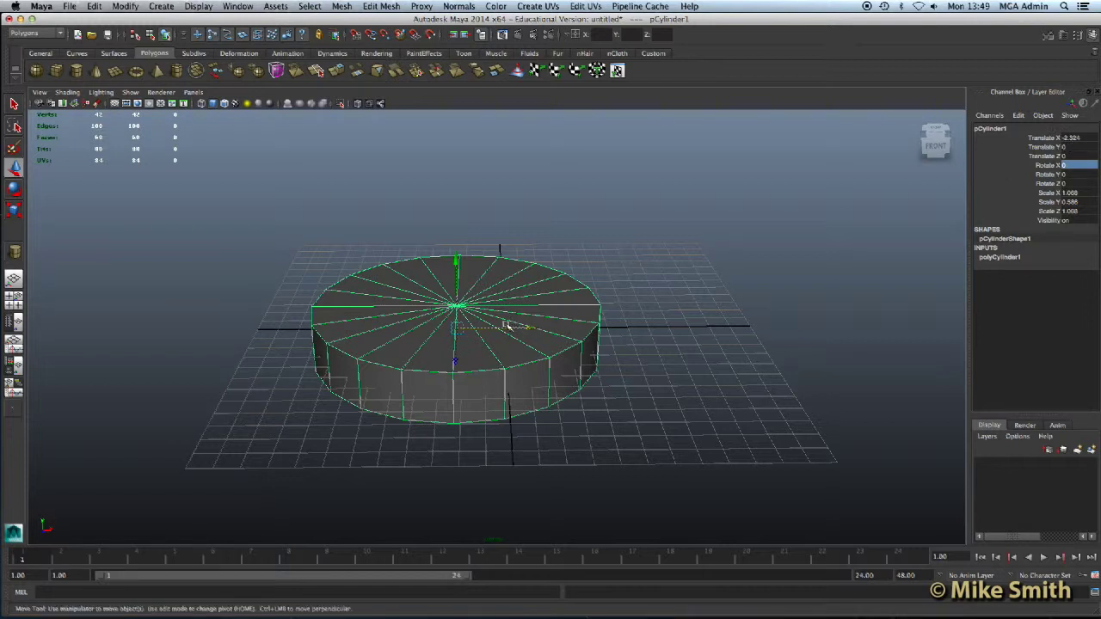
left_click_drag(531, 328, 494, 329)
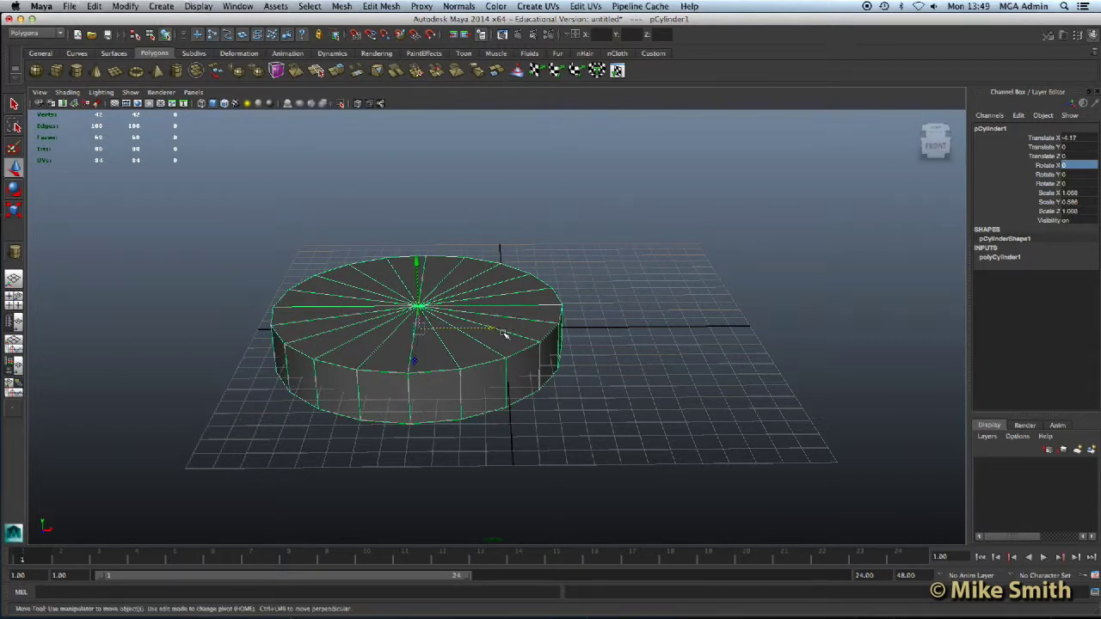
left_click_drag(490, 328, 679, 328)
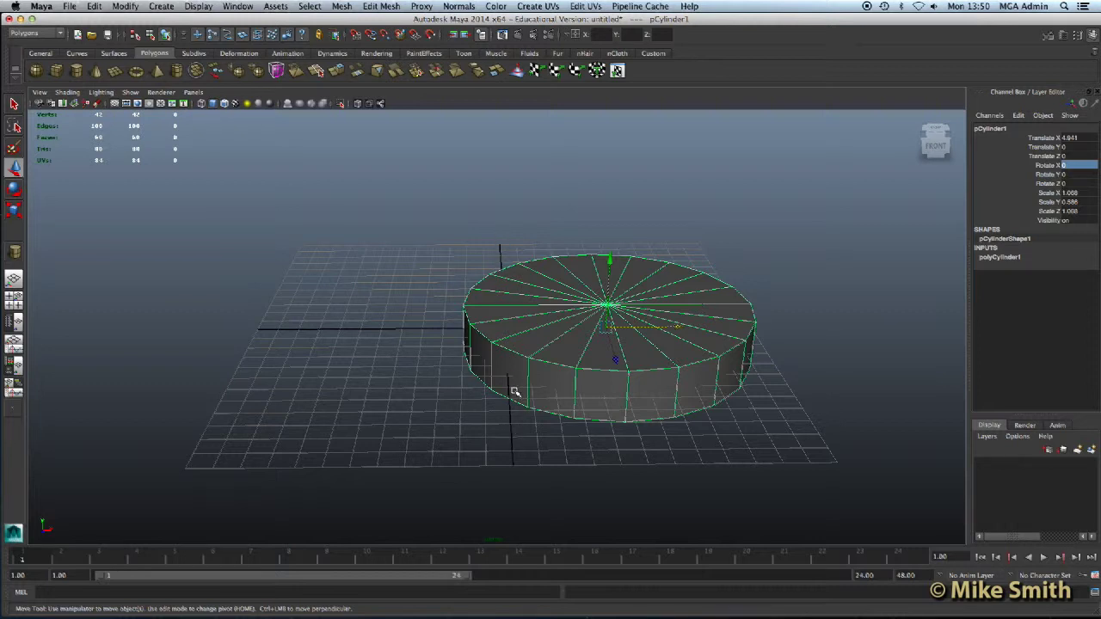
key("ctrl+z")
key("ctrl+z")
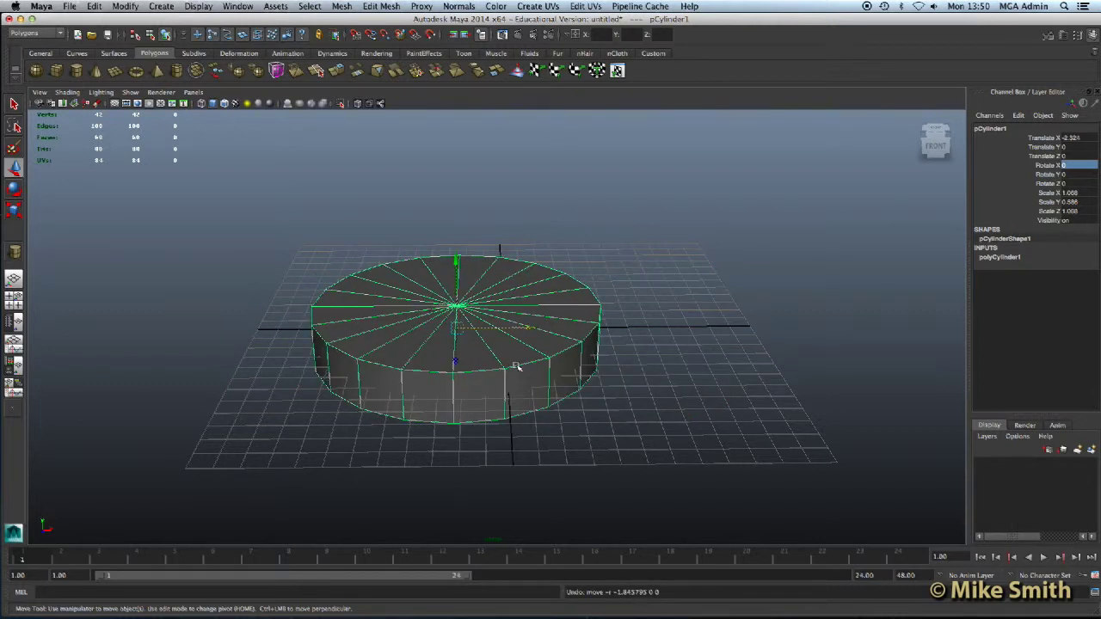
key("ctrl+z")
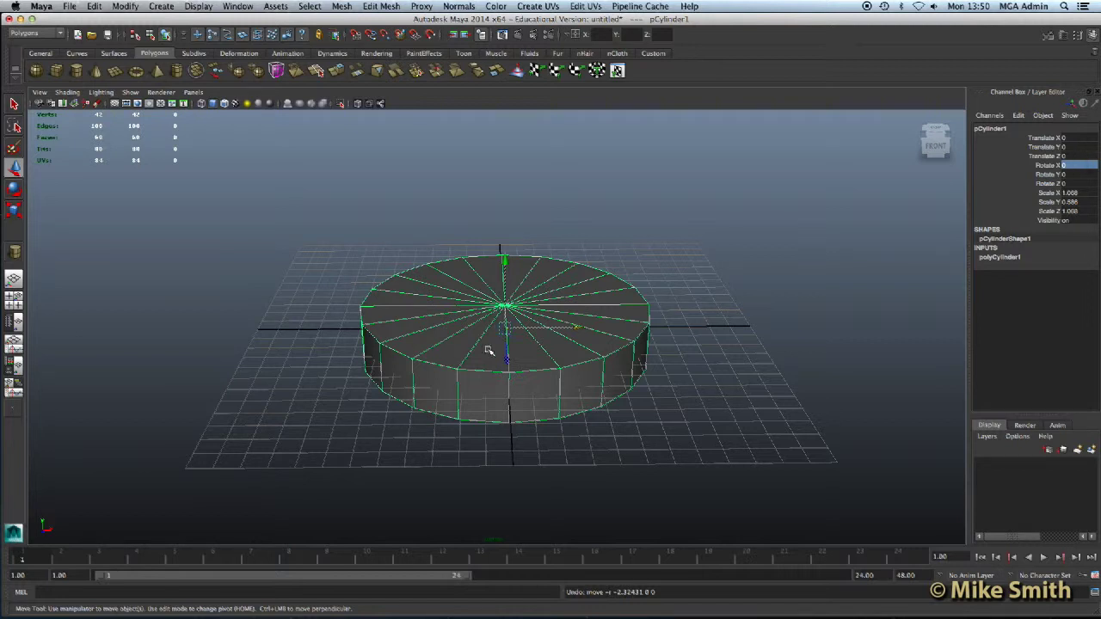
- Stand the cylinder on its side by rotating it about -89 degrees around the Z axis with the Rotate Tool
left_click_drag(492, 348, 459, 342, "alt")
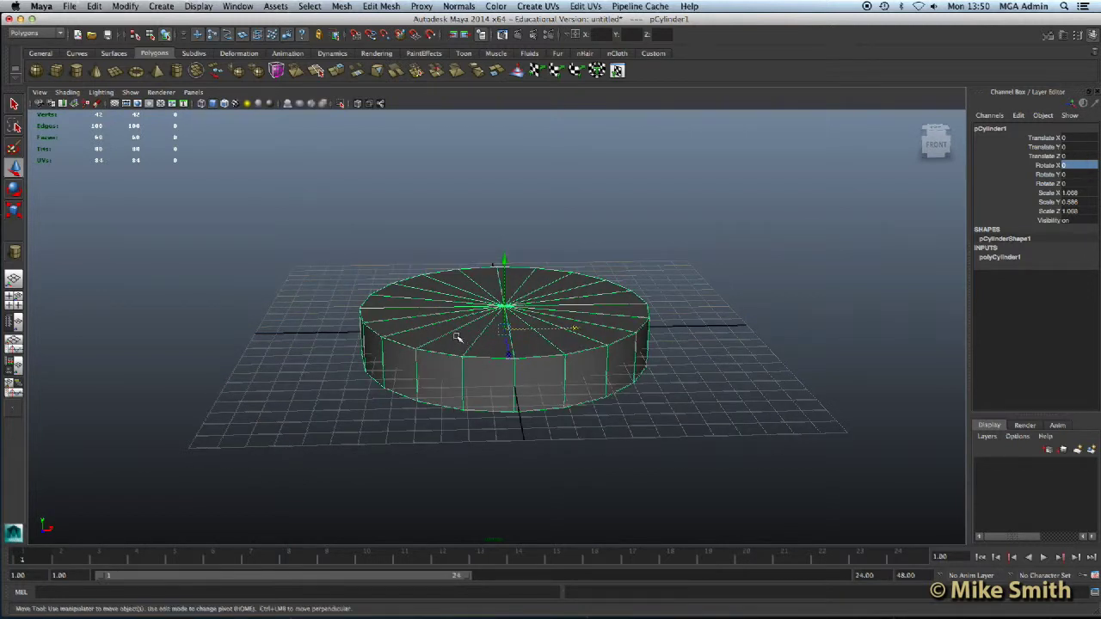
left_click(14, 188)
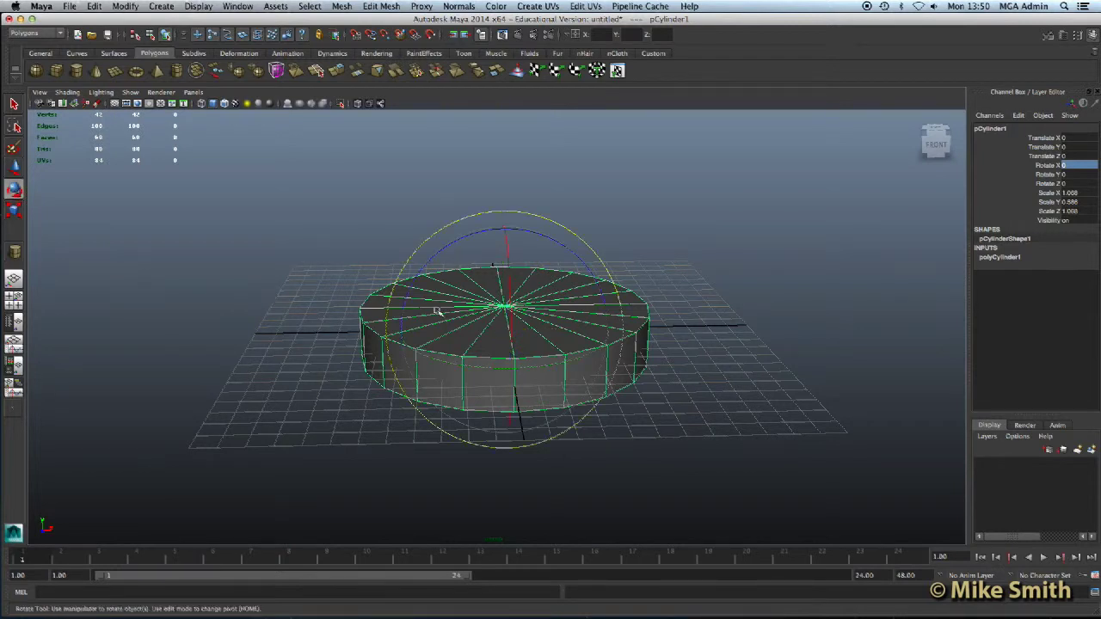
left_click_drag(475, 306, 435, 300, "alt")
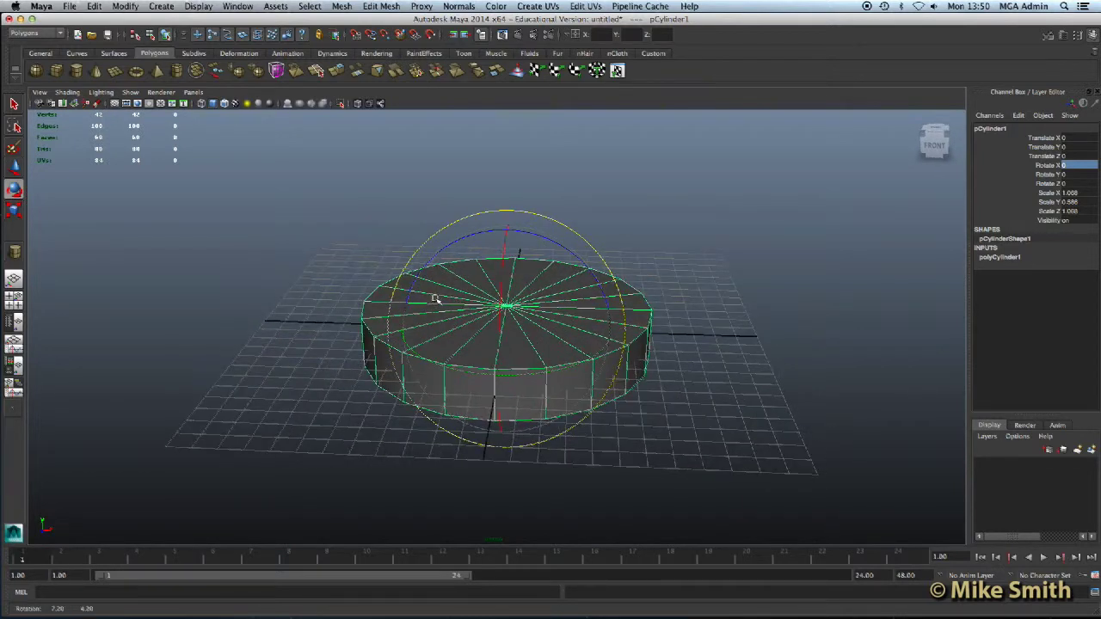
left_click_drag(543, 309, 585, 369, "alt")
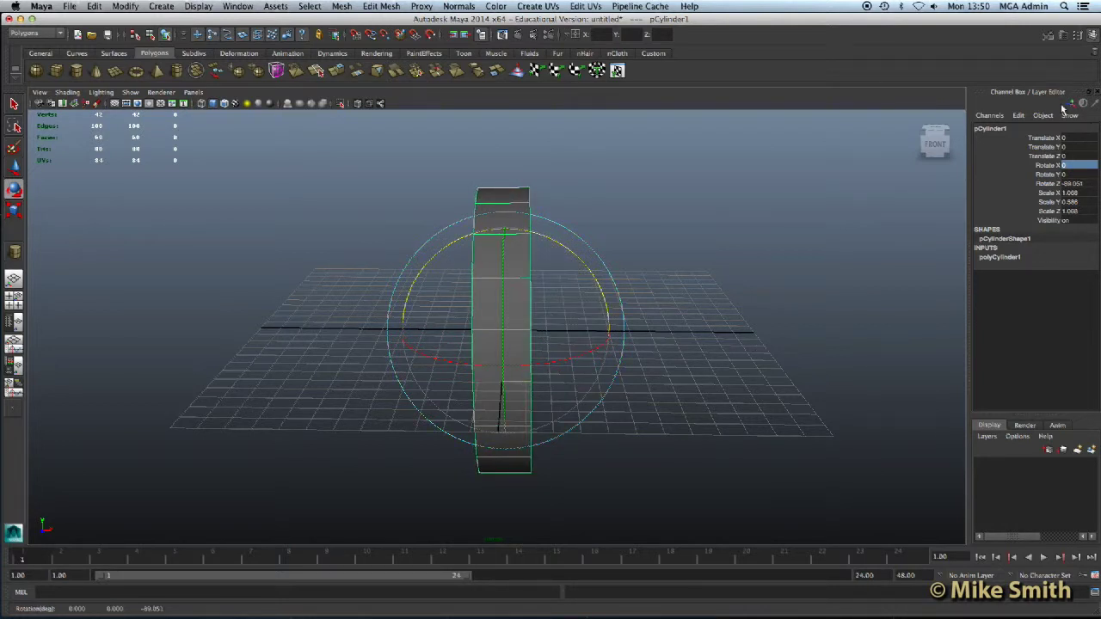
- Set the cylinder's Rotate Z to exactly -90, trying 45 in between
double_click(1079, 185)
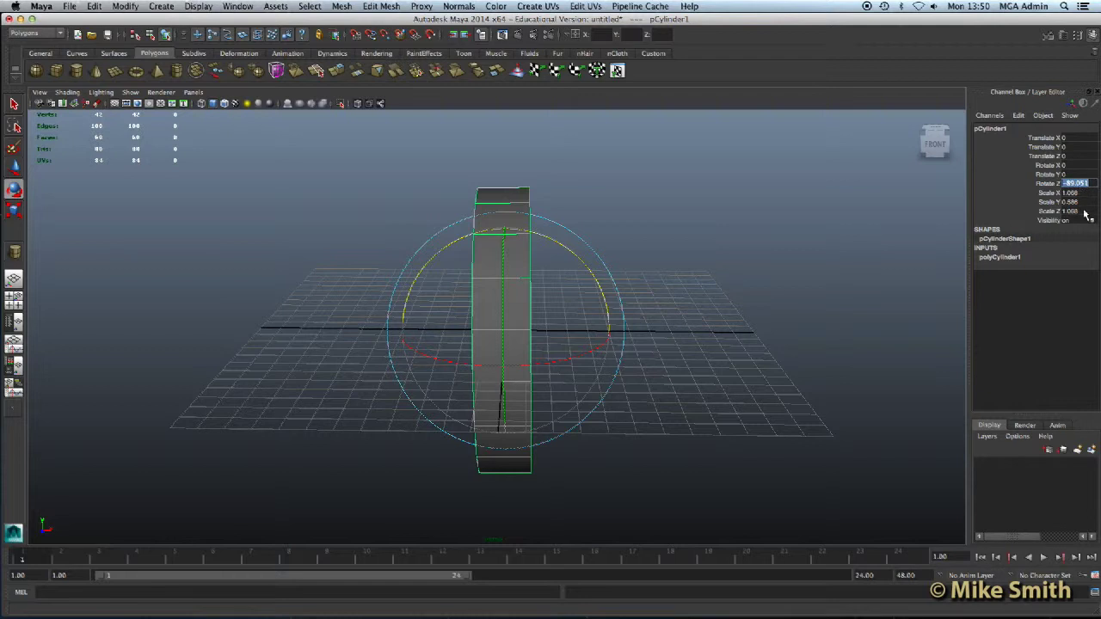
key("BackSpace")
key("Return")
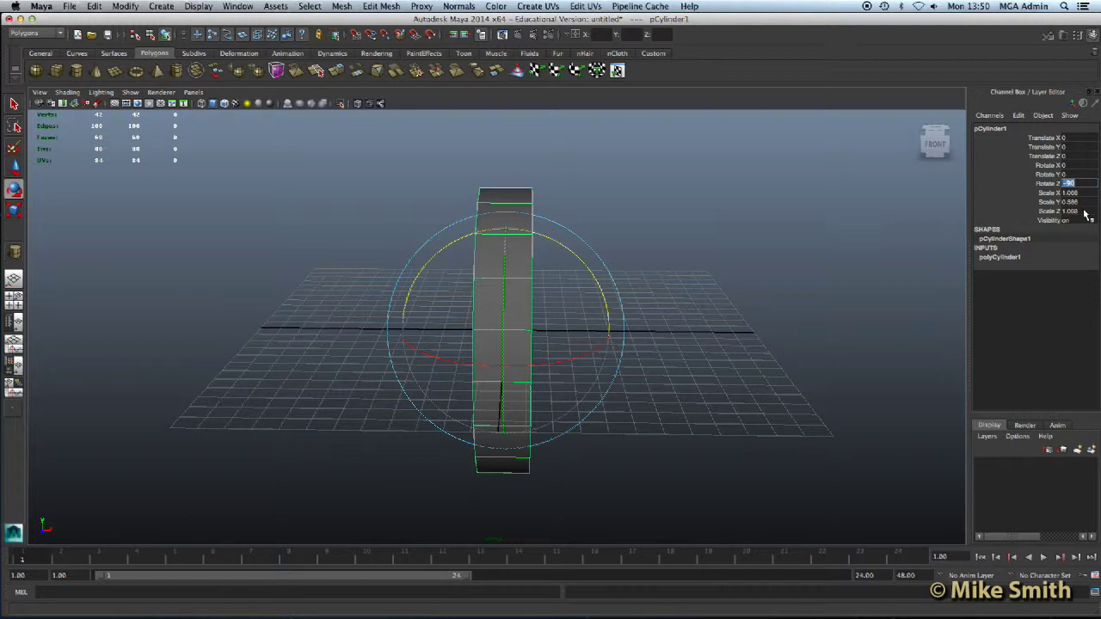
key("Return")
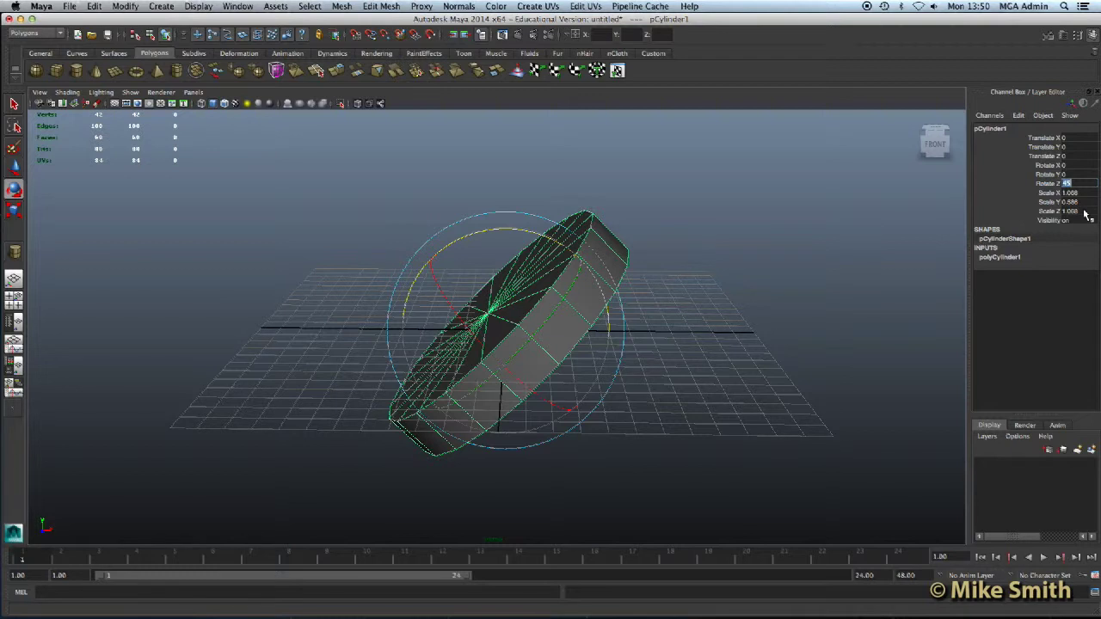
type("-90")
key("Return")
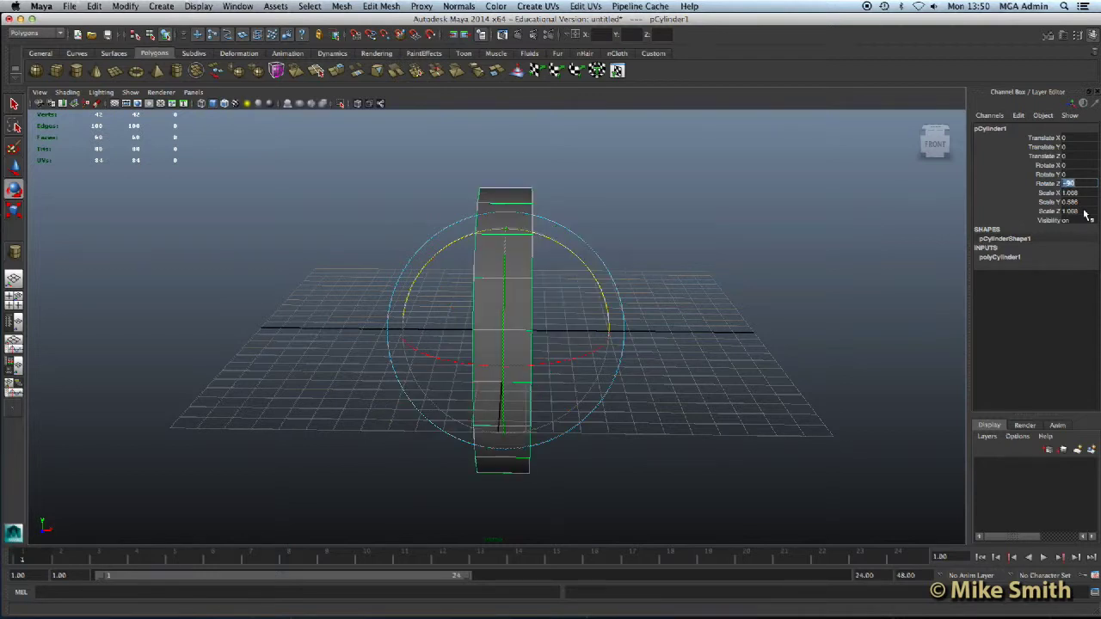
- Stretch the upright cylinder along its own Y axis to a scale of about 1.98 and examine it from several sides
left_click_drag(489, 325, 576, 325, "alt")
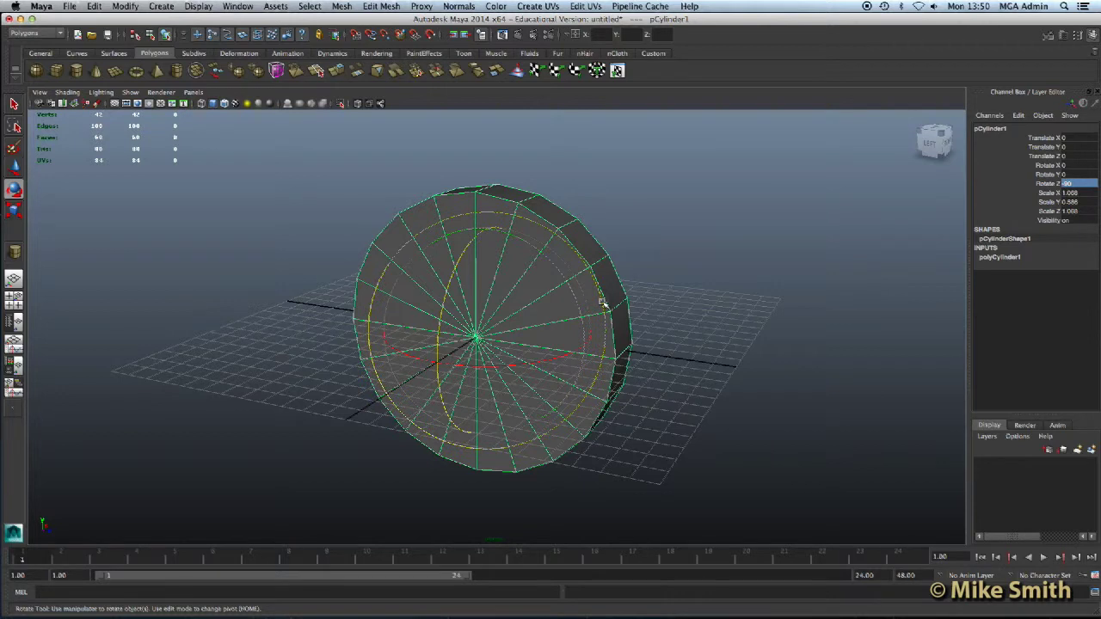
mouse_move(490, 319)
left_mouse_down("alt")
mouse_move(503, 312)
mouse_move(497, 300)
left_mouse_up("alt")
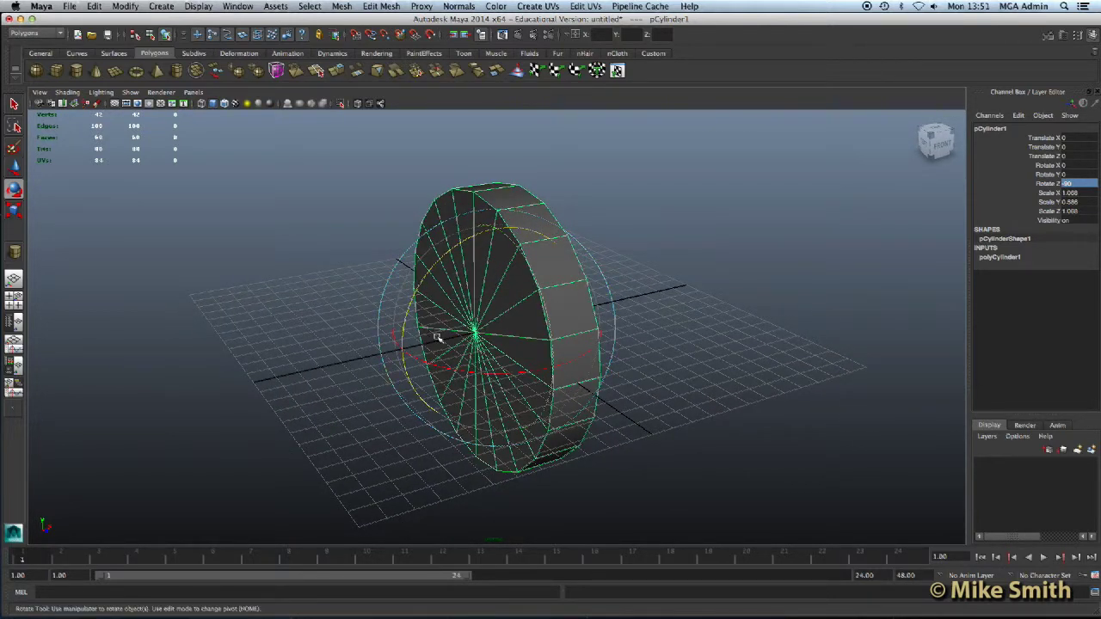
left_click(14, 210)
left_click_drag(607, 301, 758, 286)
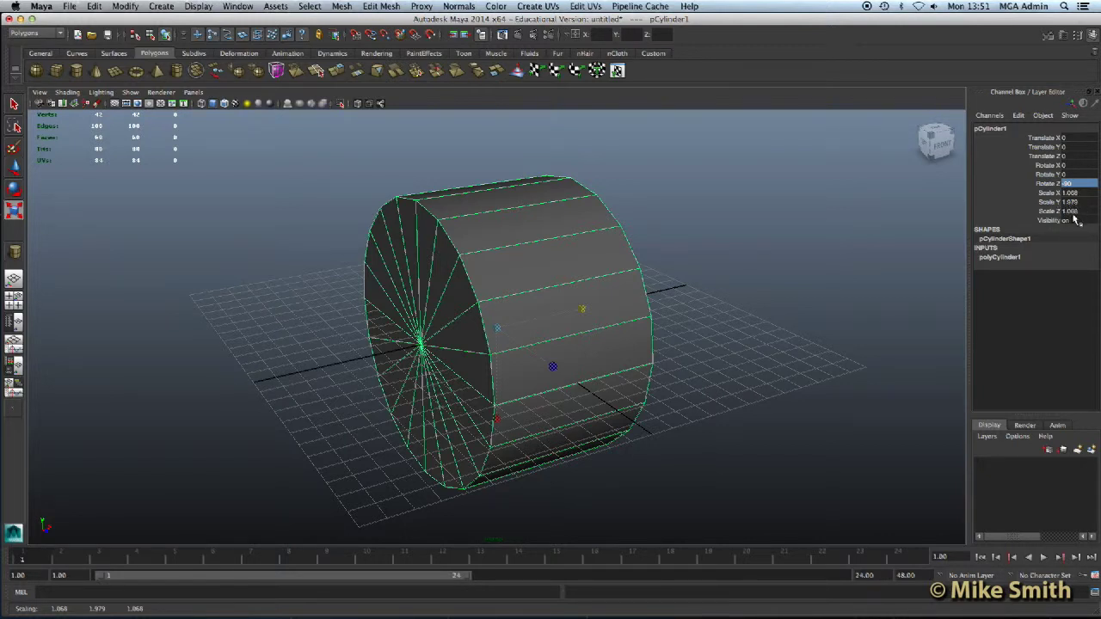
left_click_drag(459, 344, 523, 339, "alt")
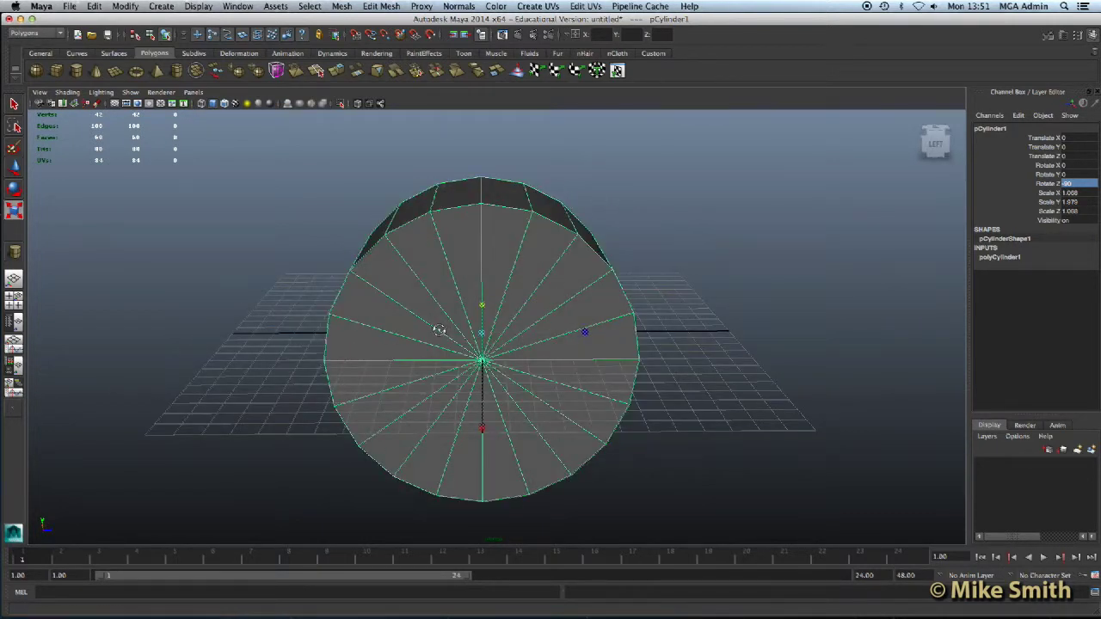
left_click_drag(439, 330, 463, 328, "alt")
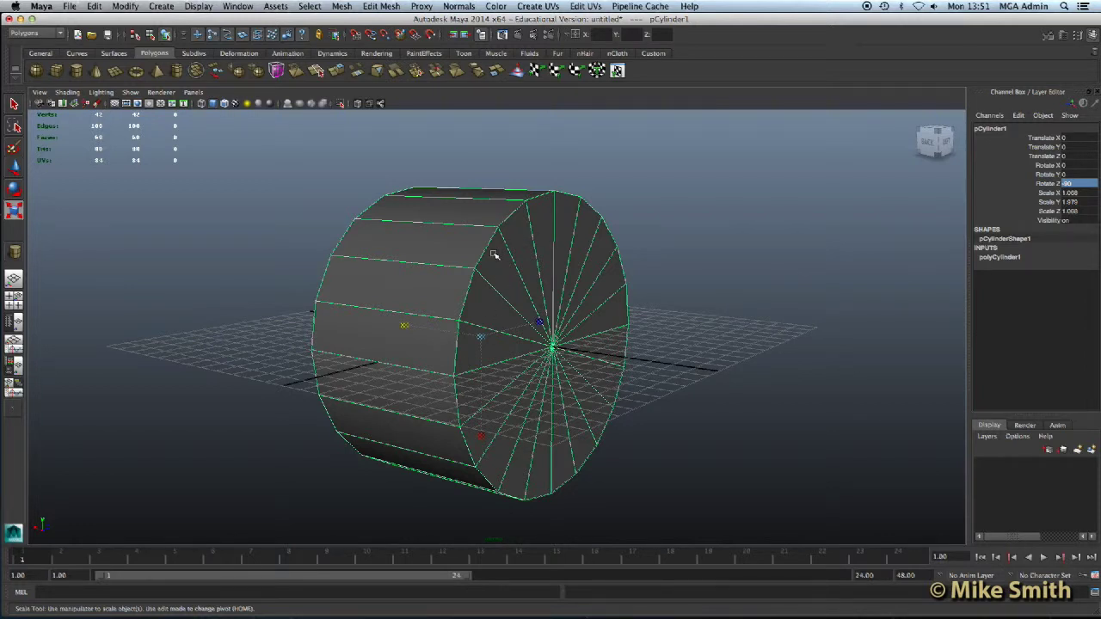
- Delete the stretched cylinder from the scene
key("Delete")
left_click_drag(406, 270, 401, 275, "alt")
key("r")
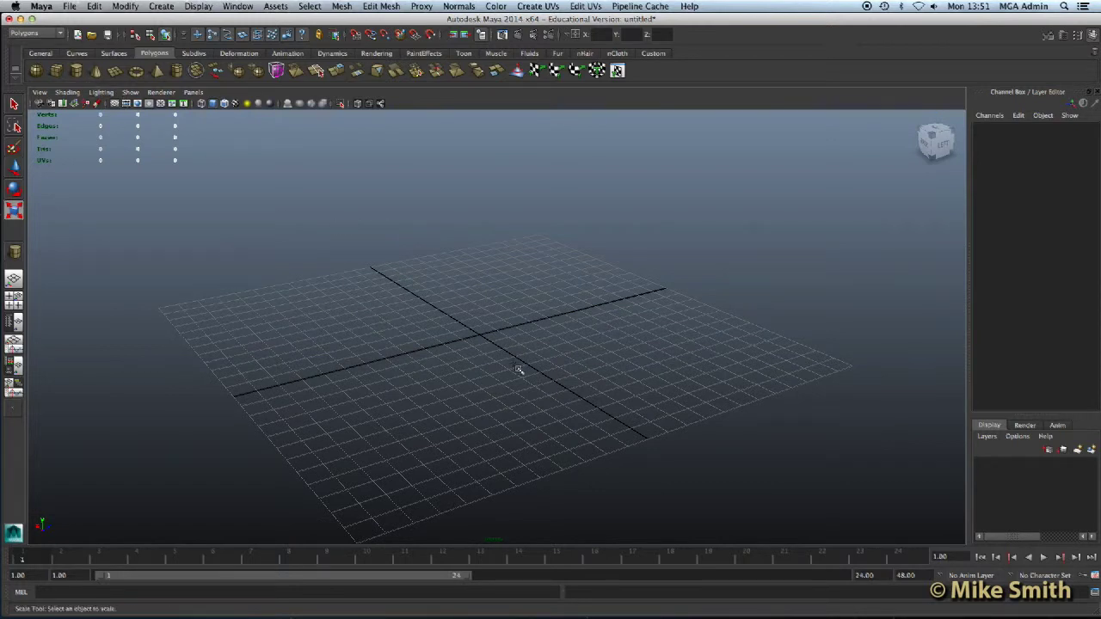
key("y")
left_click_drag(479, 337, 571, 384)
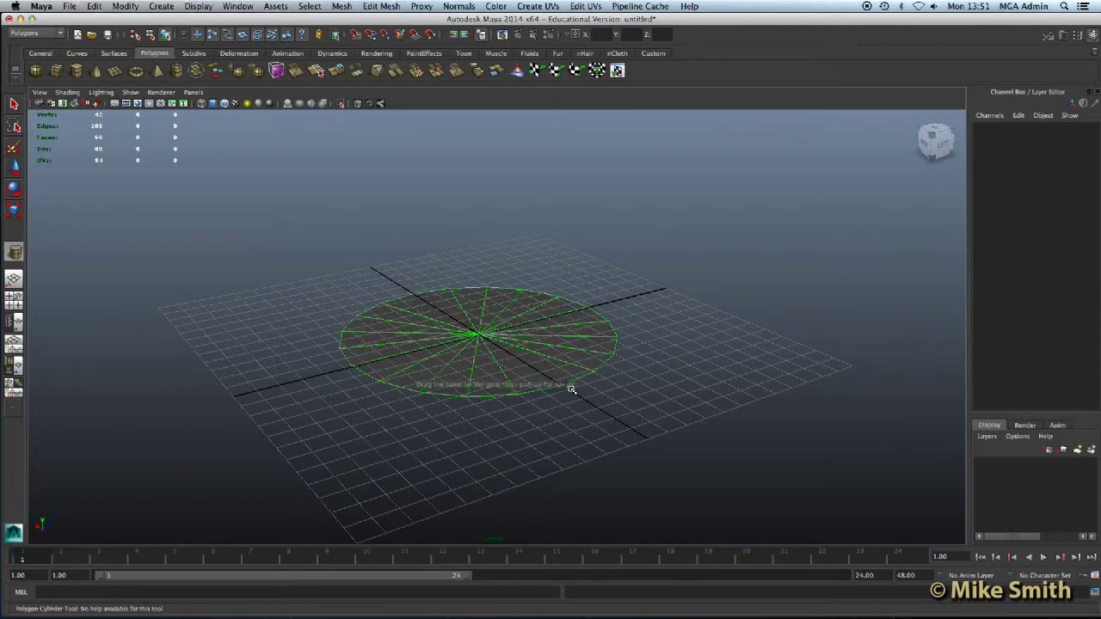
left_click(568, 256)
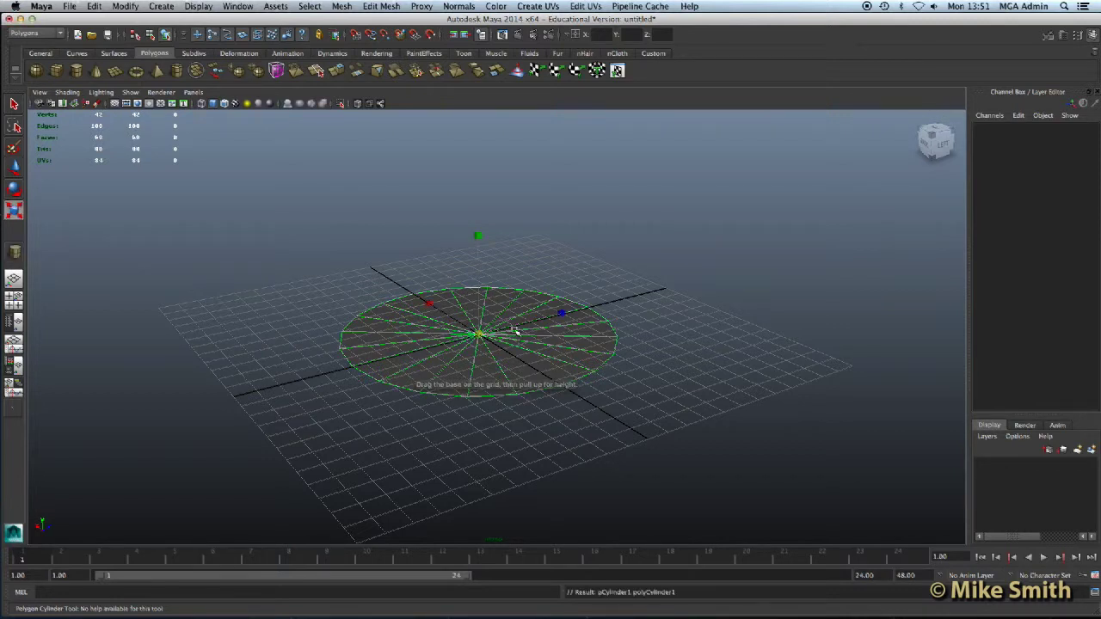
key("Delete")
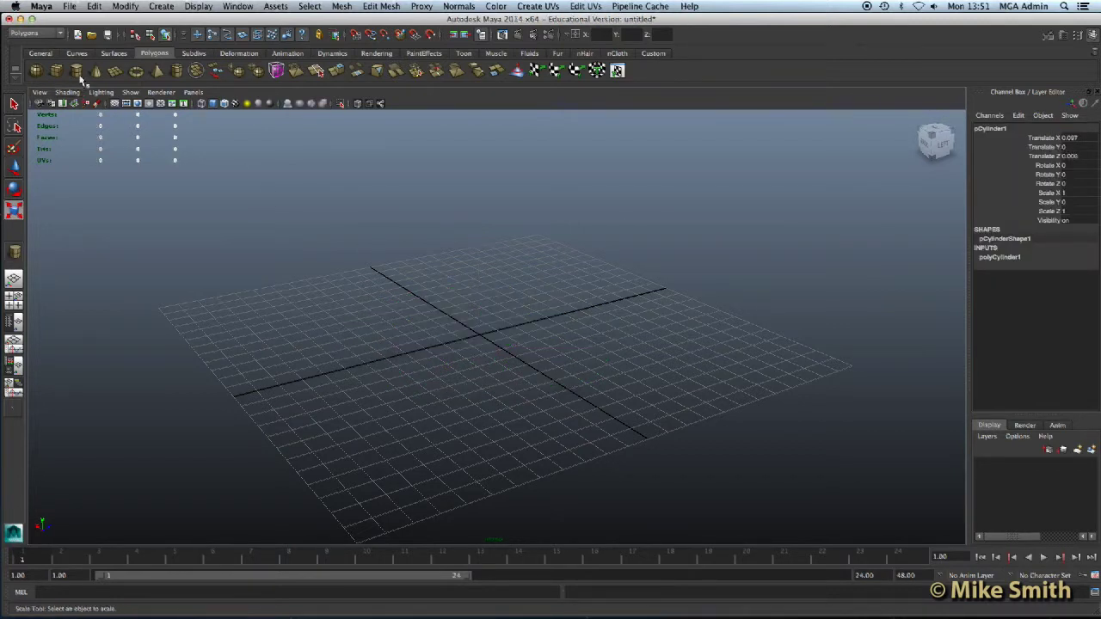
- Create a polygon cylinder around the grid centre with a radius of about 6.7 and a height of about 2.7
left_click(77, 73)
left_click_drag(479, 337, 560, 384)
left_click_drag(560, 278, 549, 294)
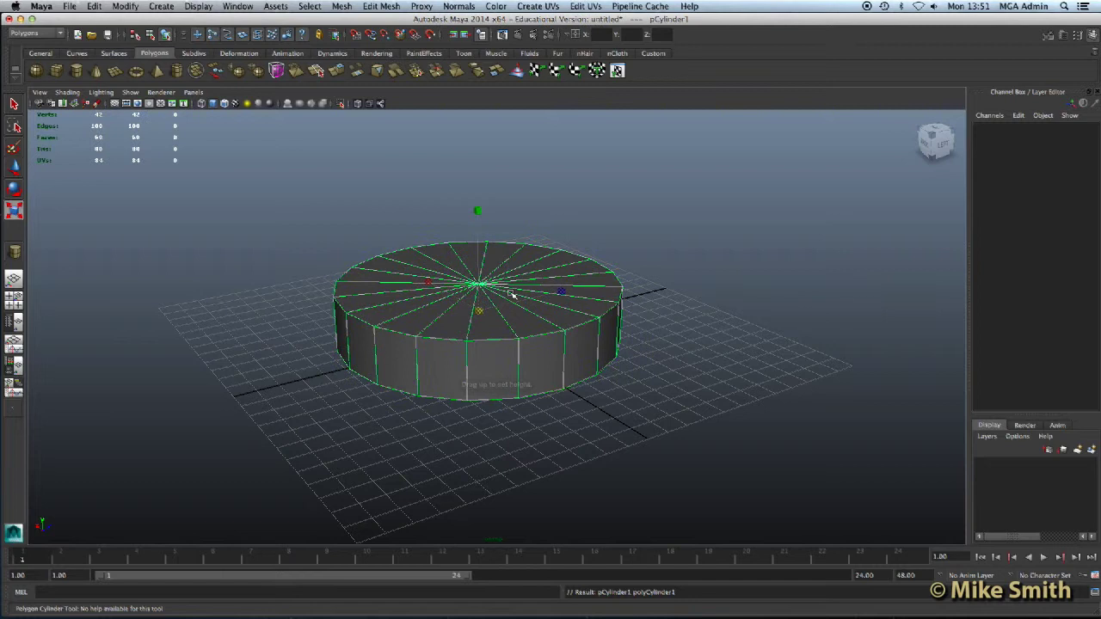
- Centre the new cylinder on the grid origin by setting Translate X, Y and Z to 0
double_click(1075, 139)
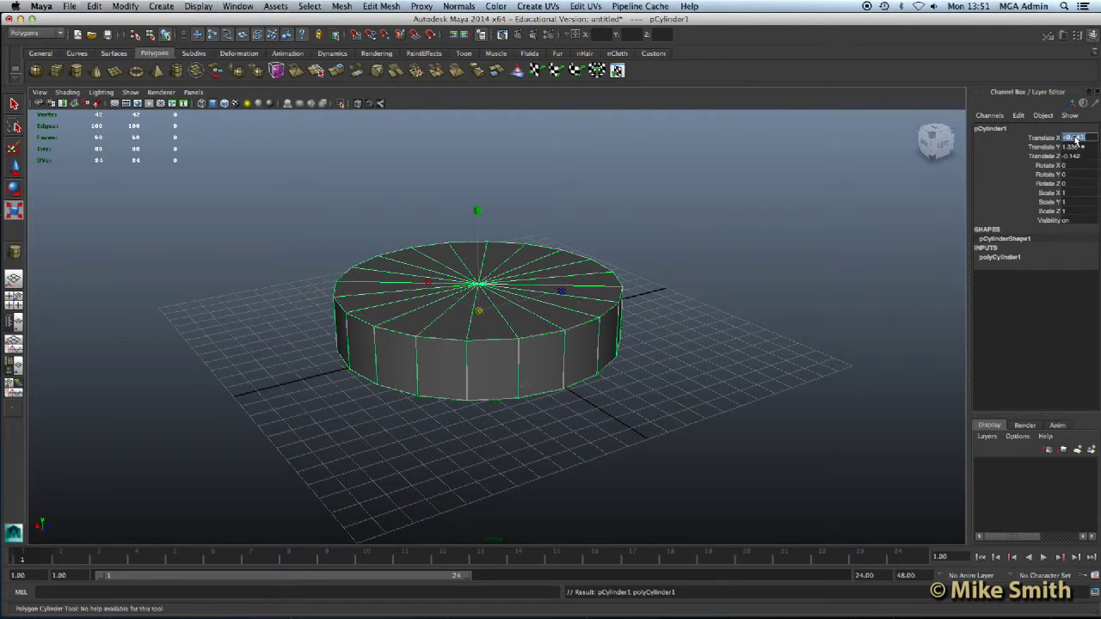
type("0")
key("Tab")
type("0")
key("Tab")
type("0")
key("Tab")
key("r")
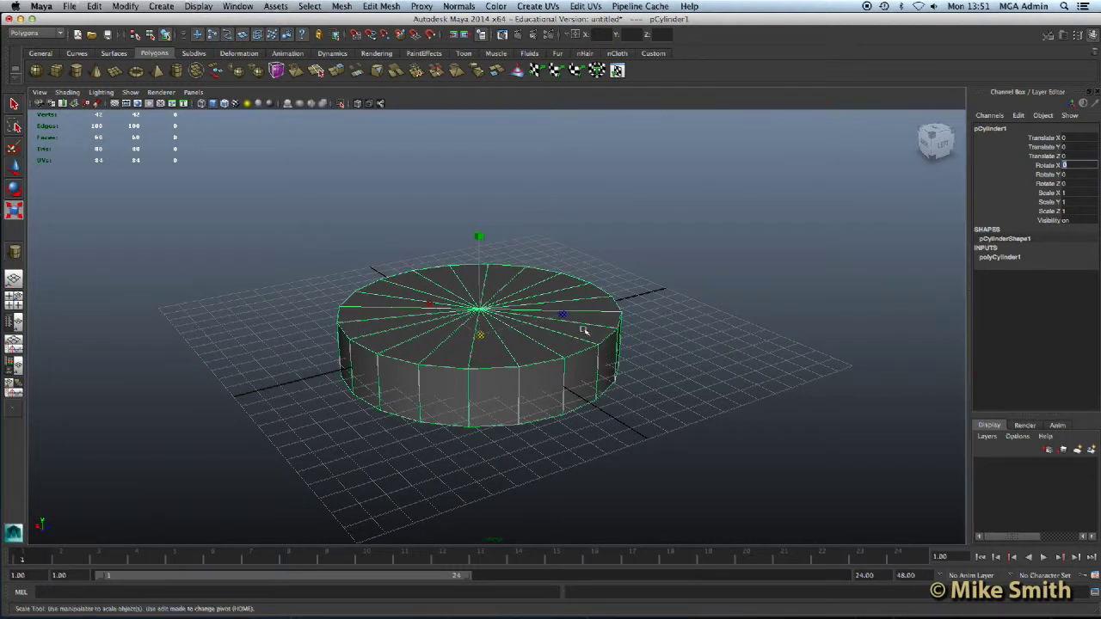
- Show the cylinder's polyCylinder1 input settings and set Subdivisions Axis to 12
left_click_drag(523, 347, 509, 352, "alt")
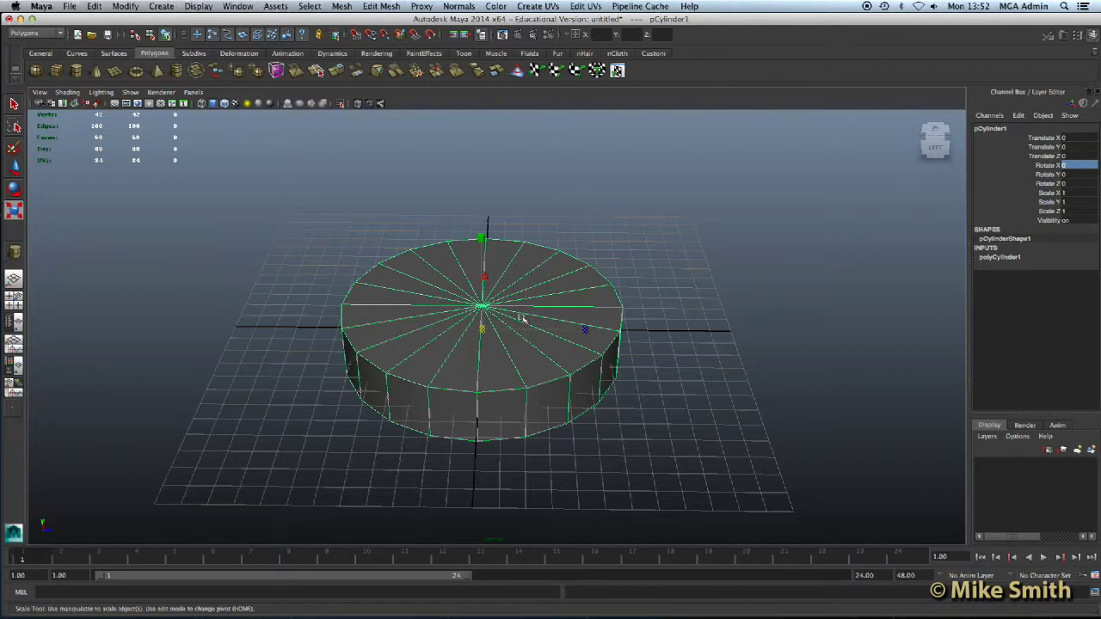
left_click_drag(495, 313, 497, 313, "alt")
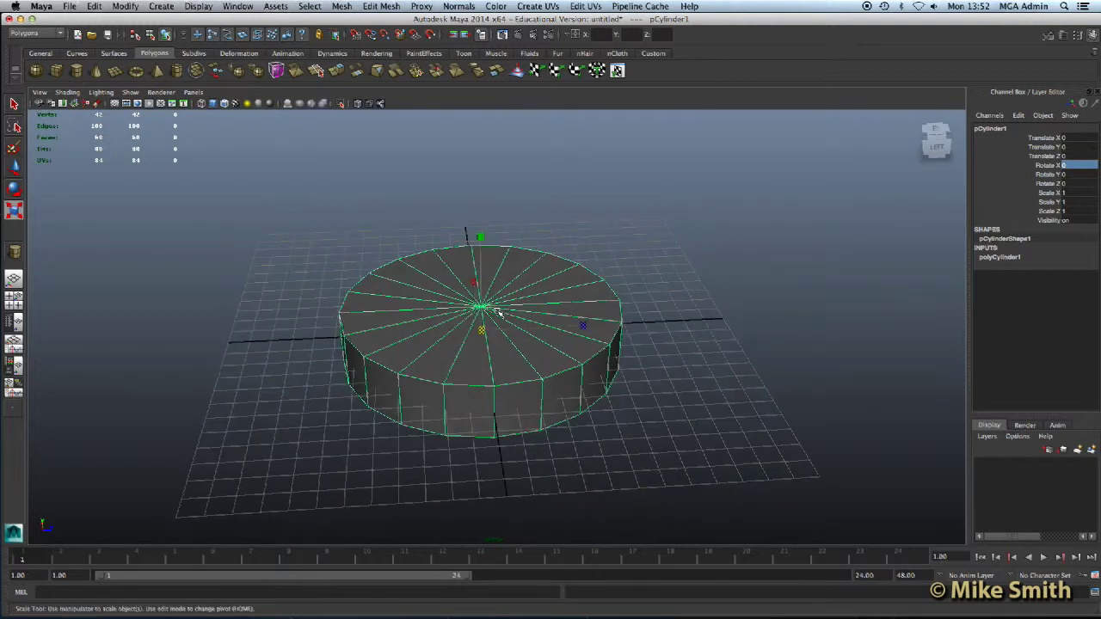
left_click(1004, 259)
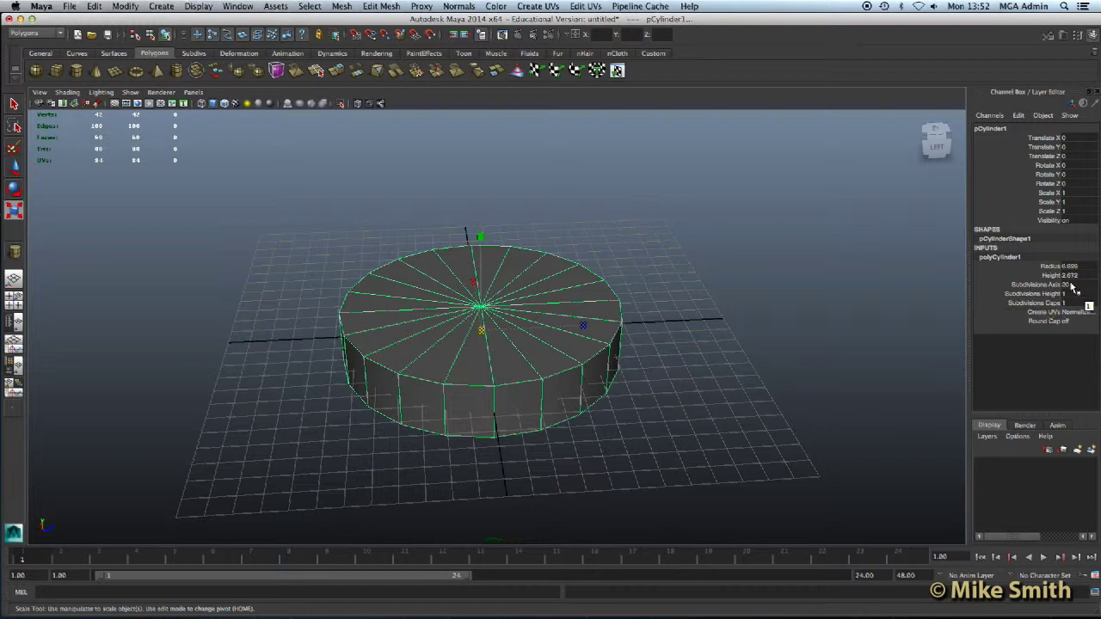
double_click(1069, 284)
type("12")
key("Return")
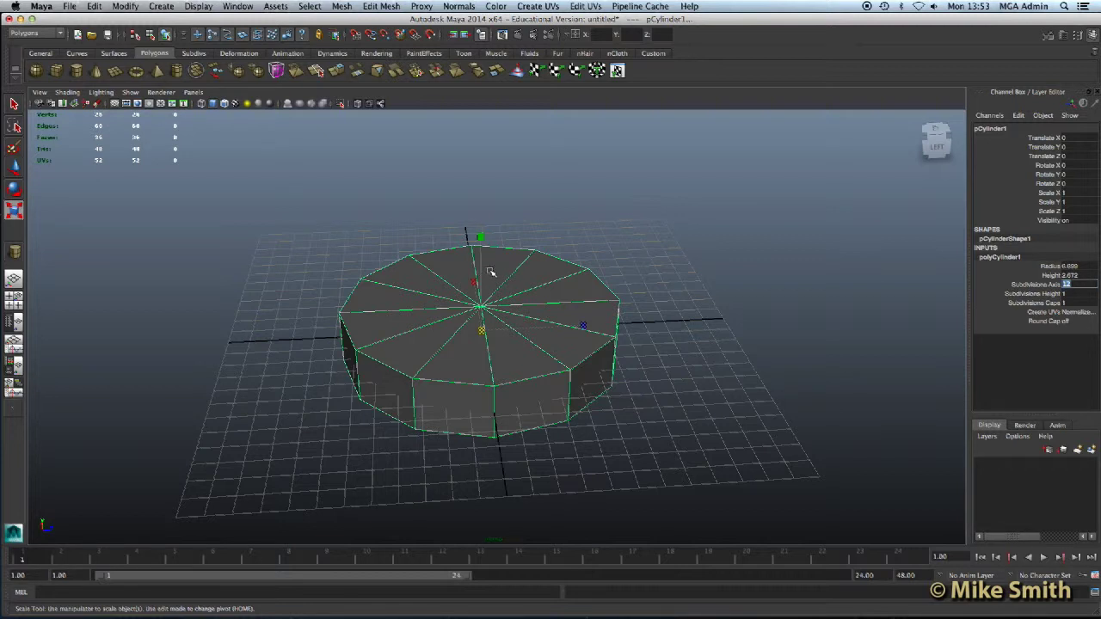
- Try a Subdivisions Axis value of 8, examine the coarser shape, and set the value back to 12
left_click(1067, 284)
double_click(1058, 287)
type("8")
key("Return")
mouse_move(511, 383)
left_mouse_down("alt")
mouse_move(508, 403)
mouse_move(521, 398)
left_mouse_up("alt")
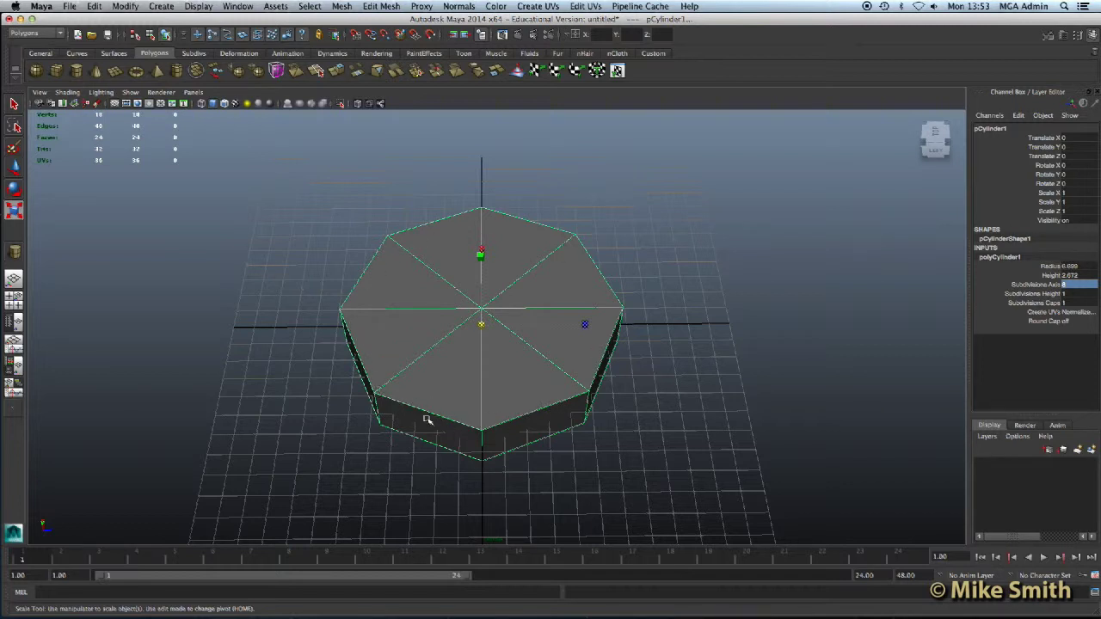
left_click(1073, 285)
key("Return")
left_click_drag(446, 345, 482, 331, "alt")
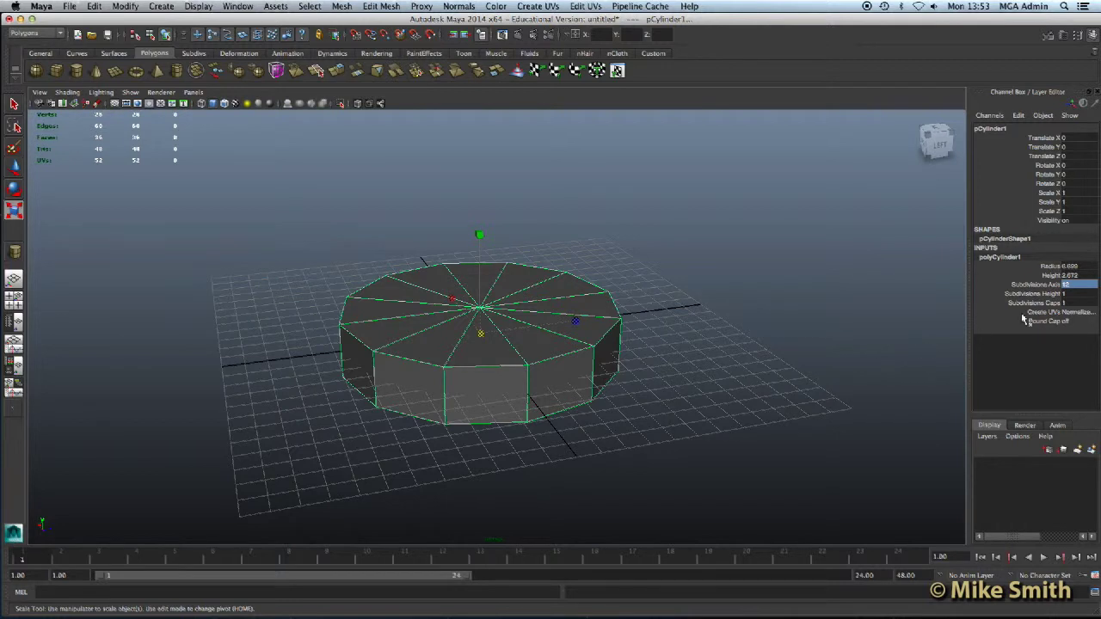
- Try a Subdivisions Height value of 3 on the cylinder, and set it back to 1
left_click(1071, 294)
type("3")
key("Return")
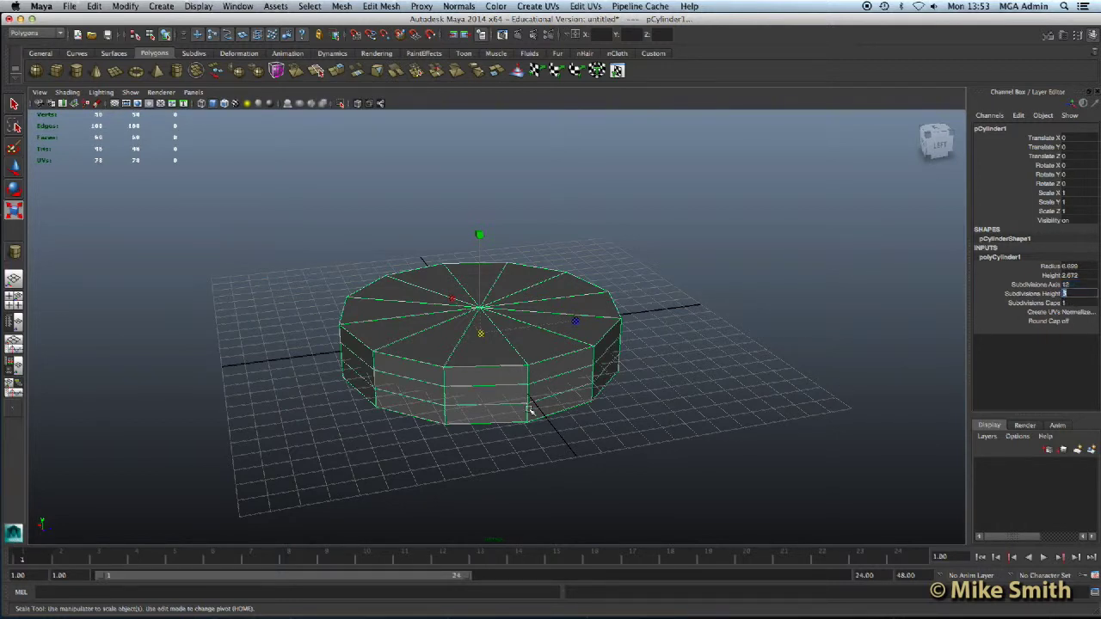
key("Return")
- Set the cylinder's Subdivisions Caps to 2 and view its top cap
left_click(1072, 303)
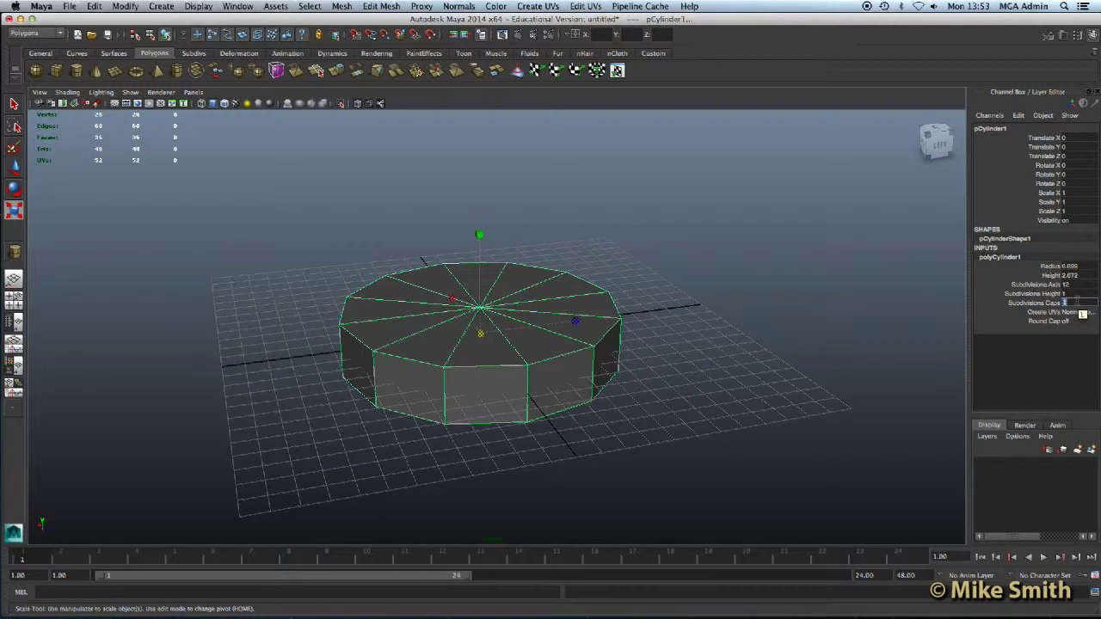
key("Return")
left_click_drag(490, 360, 475, 343, "alt")
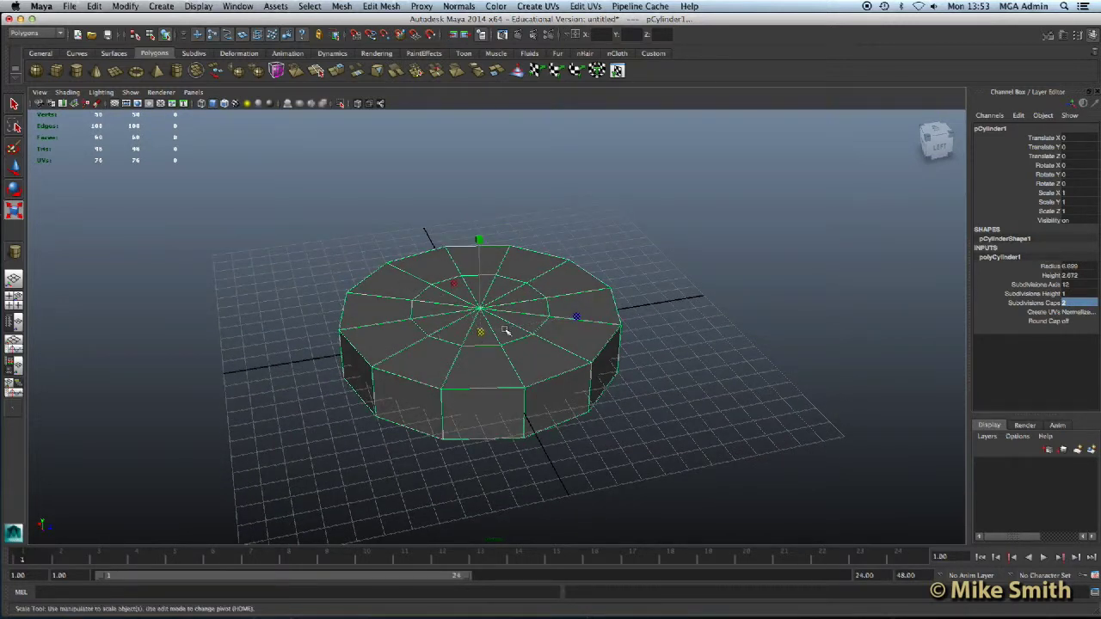
- Set the cylinder's Subdivisions Caps back to 1 and view its top cap from several angles
left_click(1070, 304)
type("1")
key("Return")
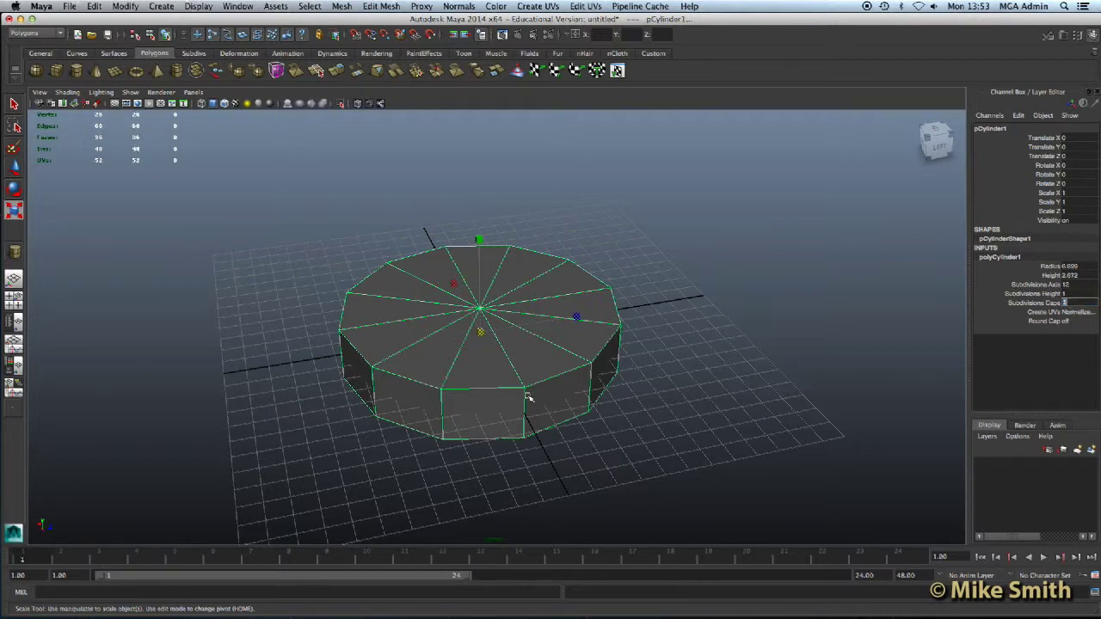
left_click_drag(503, 360, 560, 254, "alt")
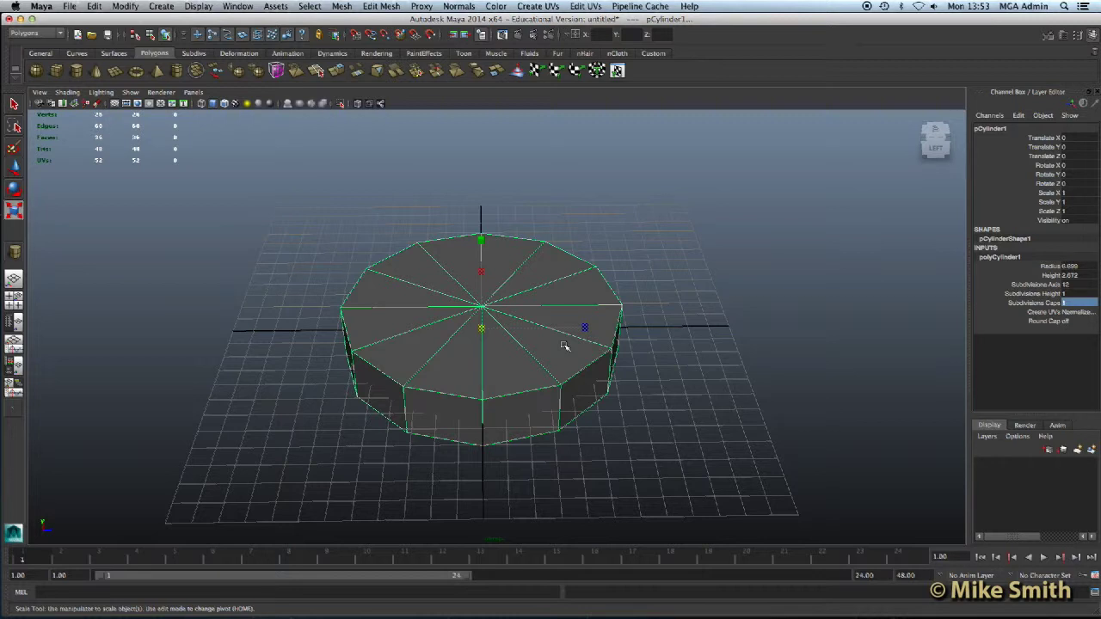
left_click_drag(498, 384, 499, 372, "alt")
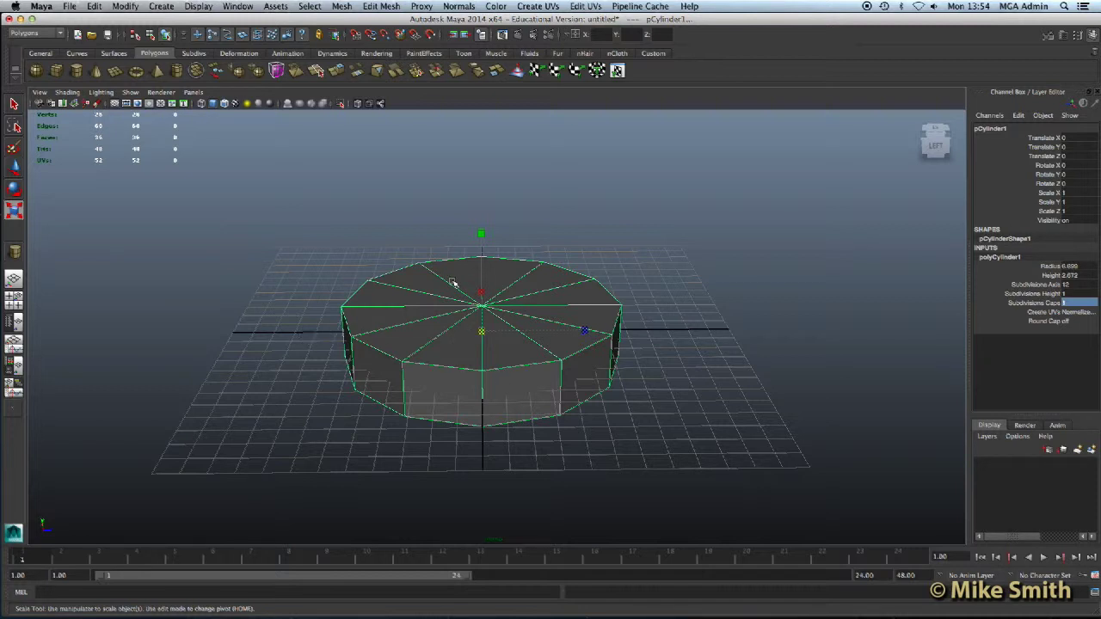
- Draw a polygon cube at about X 7.5, Z -10 and a second polygon cylinder at about X 8.6, Z 9.6, behind the original cylinder
left_click(57, 74)
left_click_drag(284, 259, 318, 223)
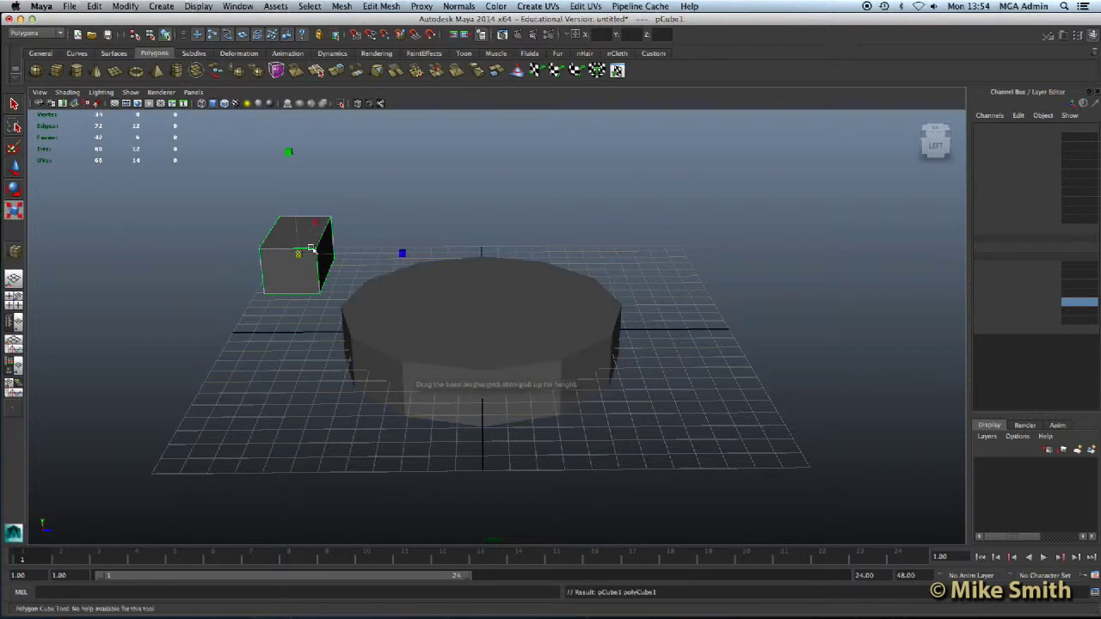
left_click(76, 70)
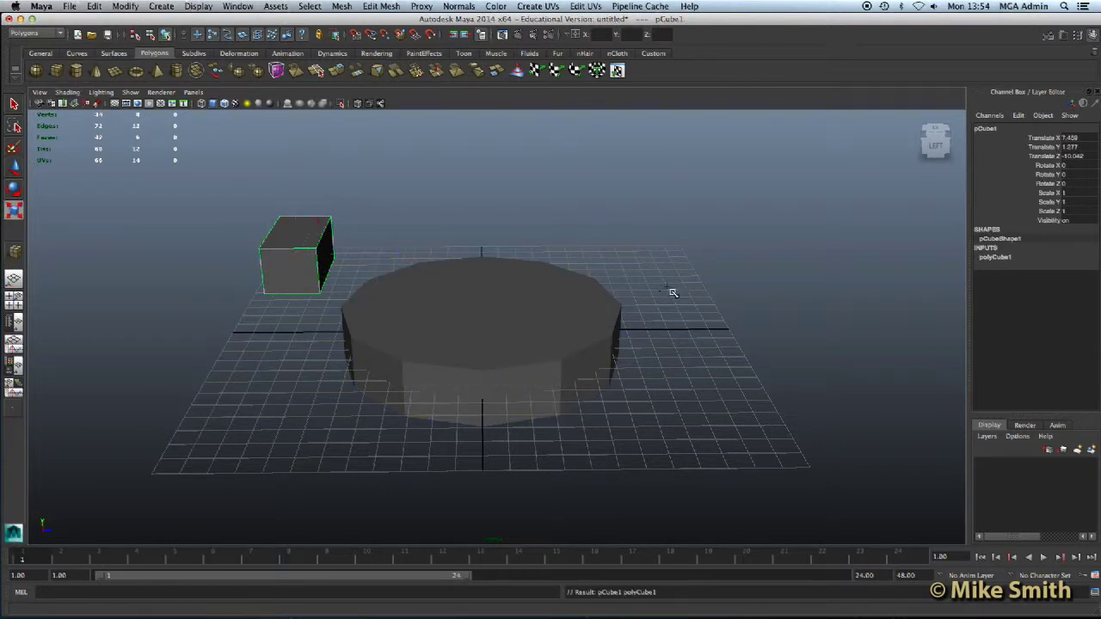
left_click_drag(651, 268, 691, 279)
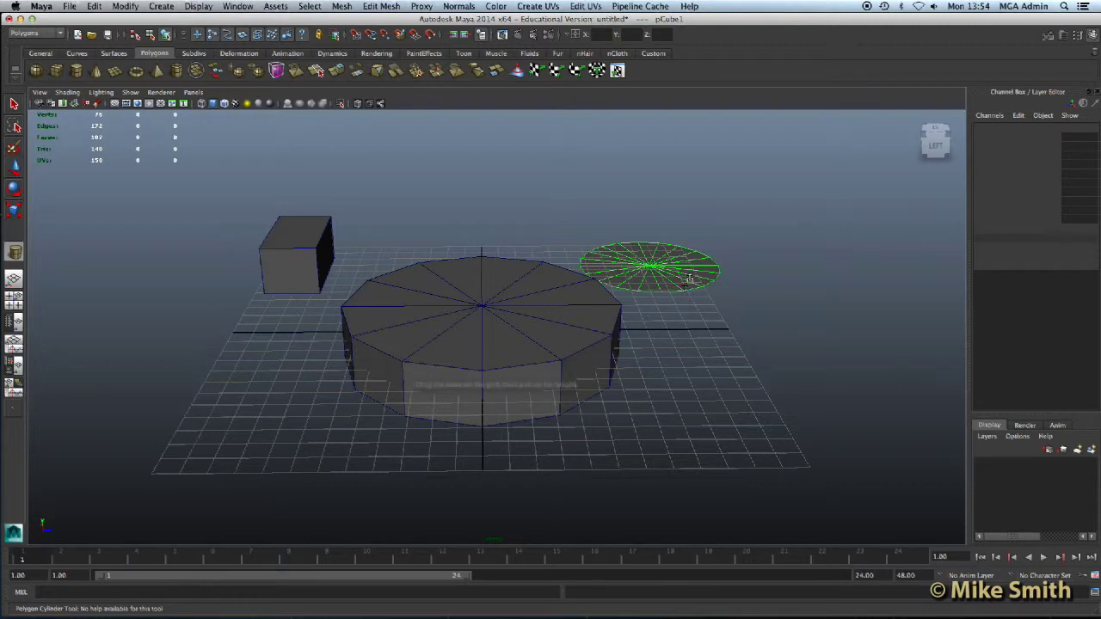
left_click_drag(683, 187, 679, 187)
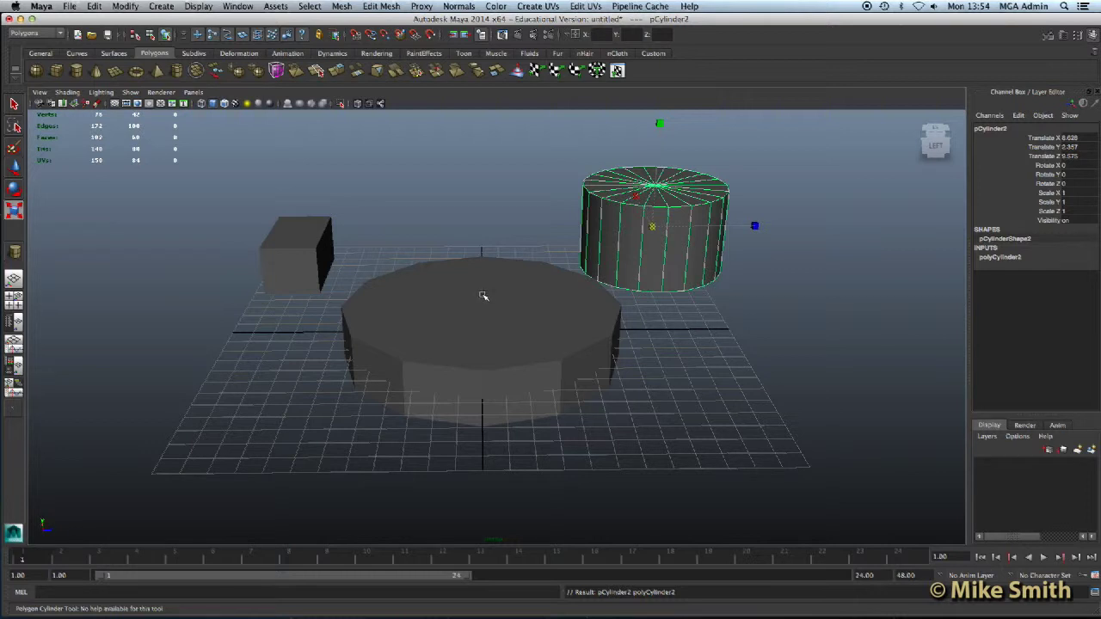
- Select the original cylinder and the second cylinder in turn to compare their names and input nodes, and clear the selection
key("r")
left_click(483, 306)
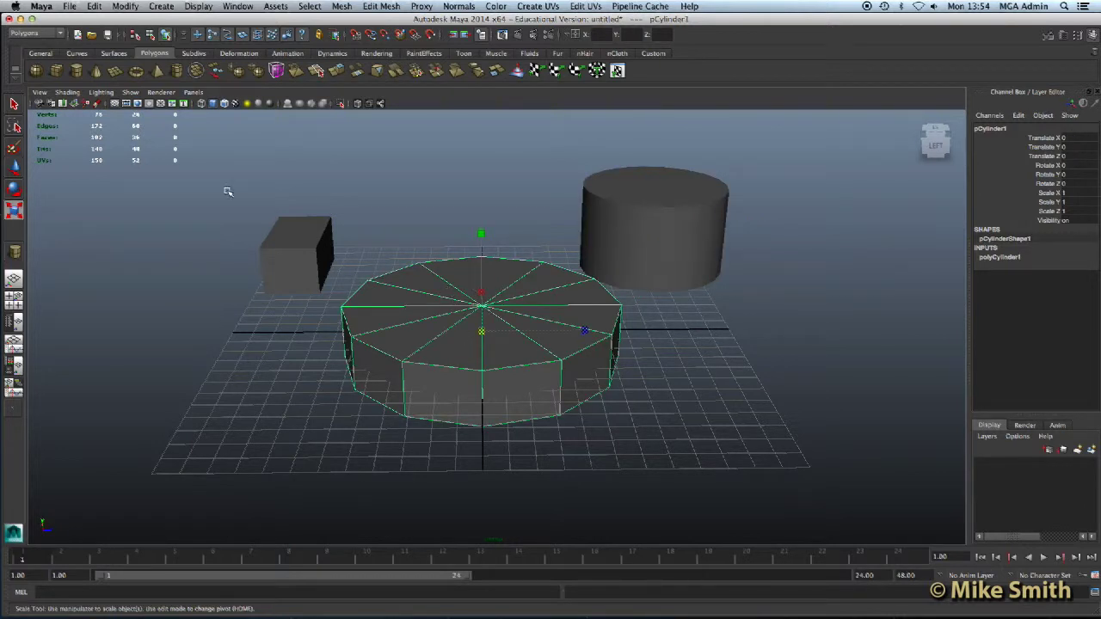
left_click(13, 104)
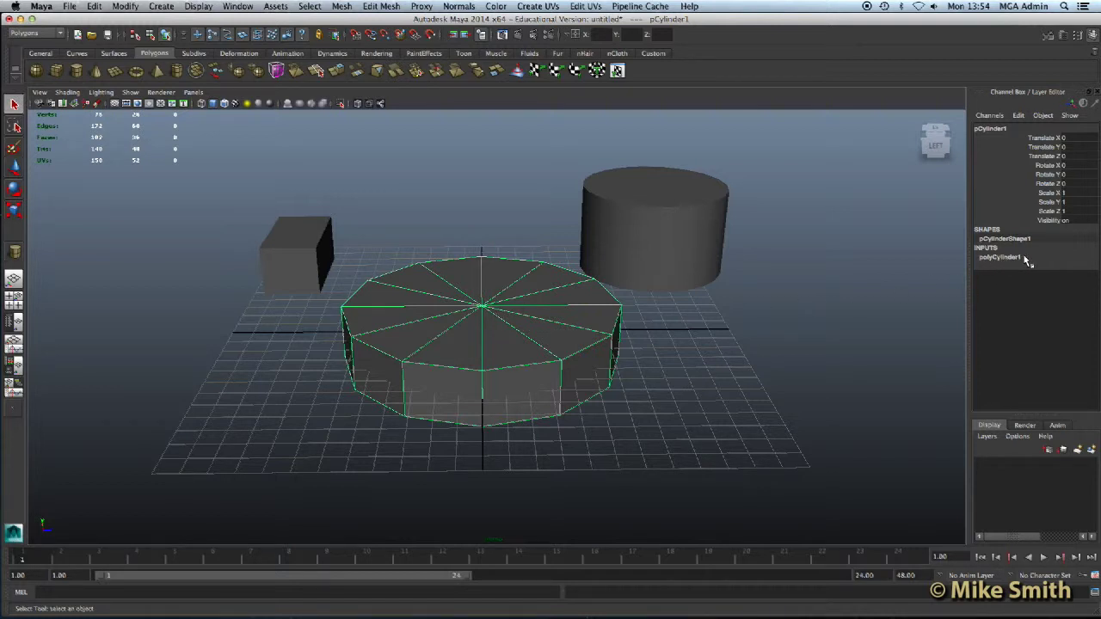
left_click(652, 226)
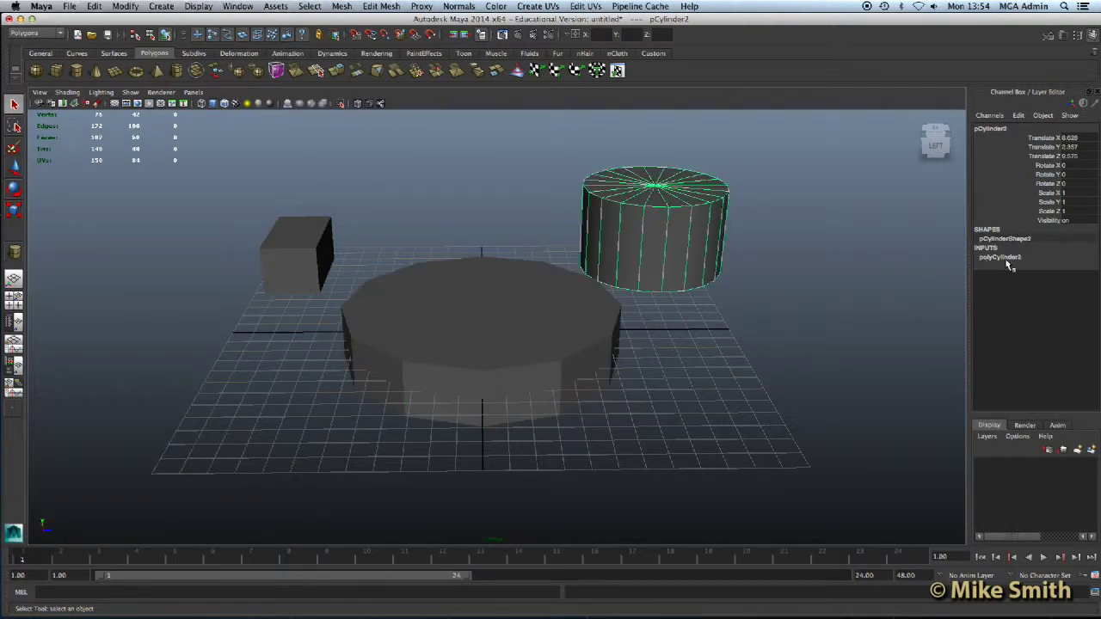
left_click(658, 365)
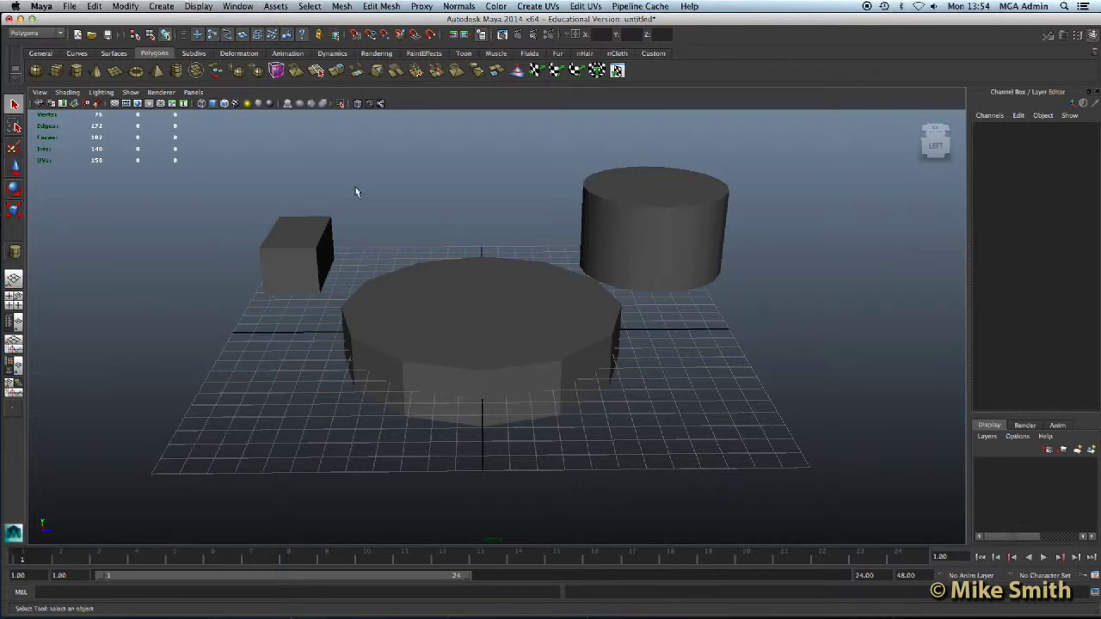
- Show the Outliner beside the model and select pCylinder1, pCube1 and pCylinder2 from it one after another
left_click(237, 7)
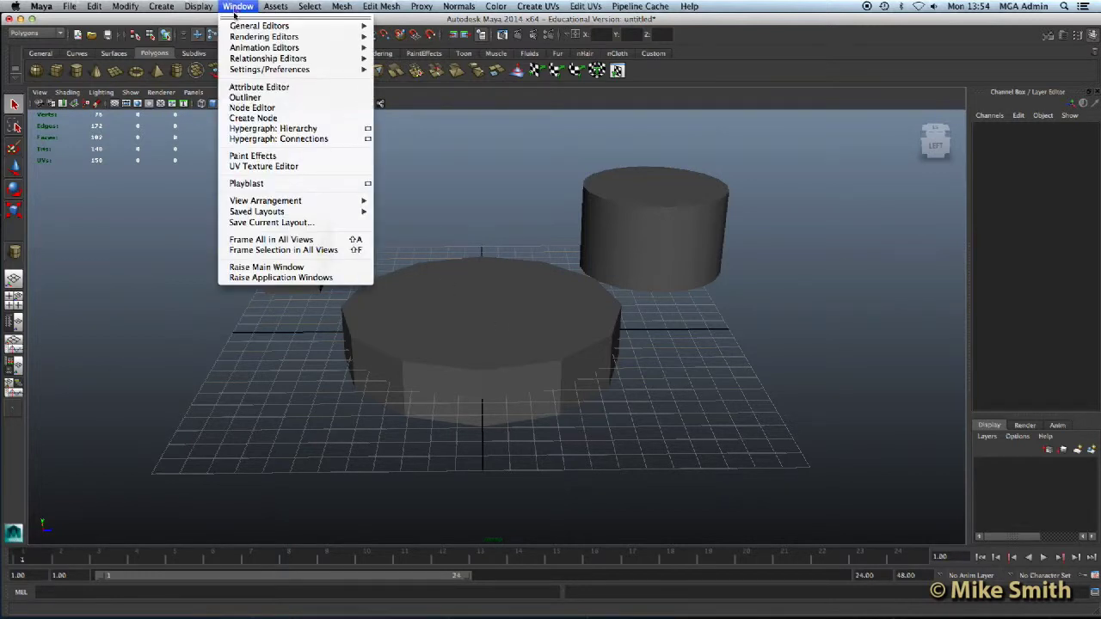
left_click(245, 98)
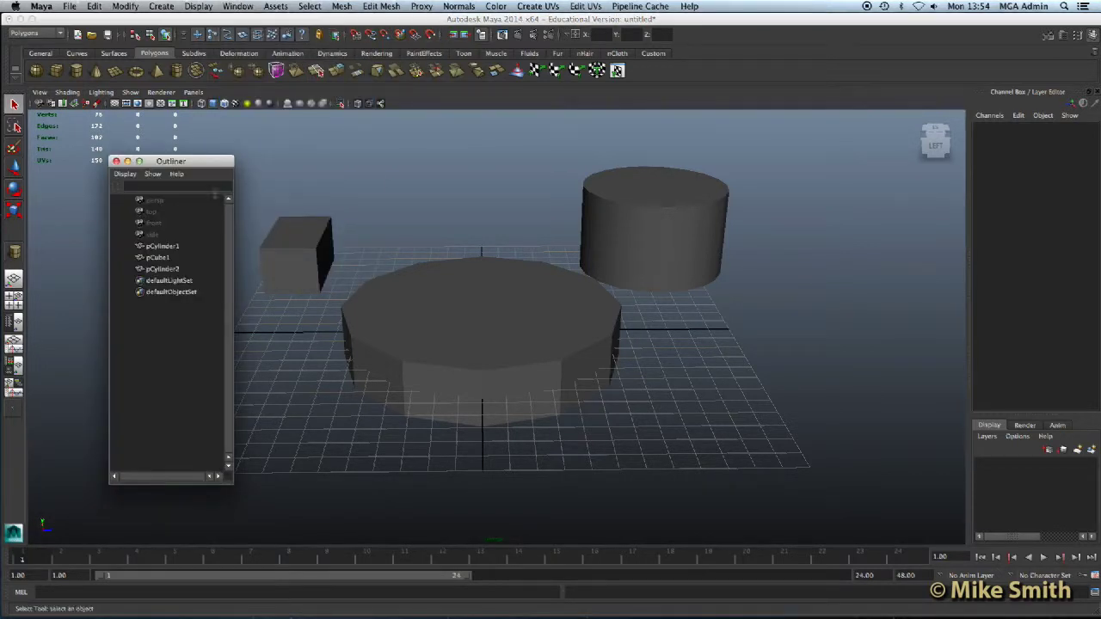
left_click_drag(182, 162, 114, 121)
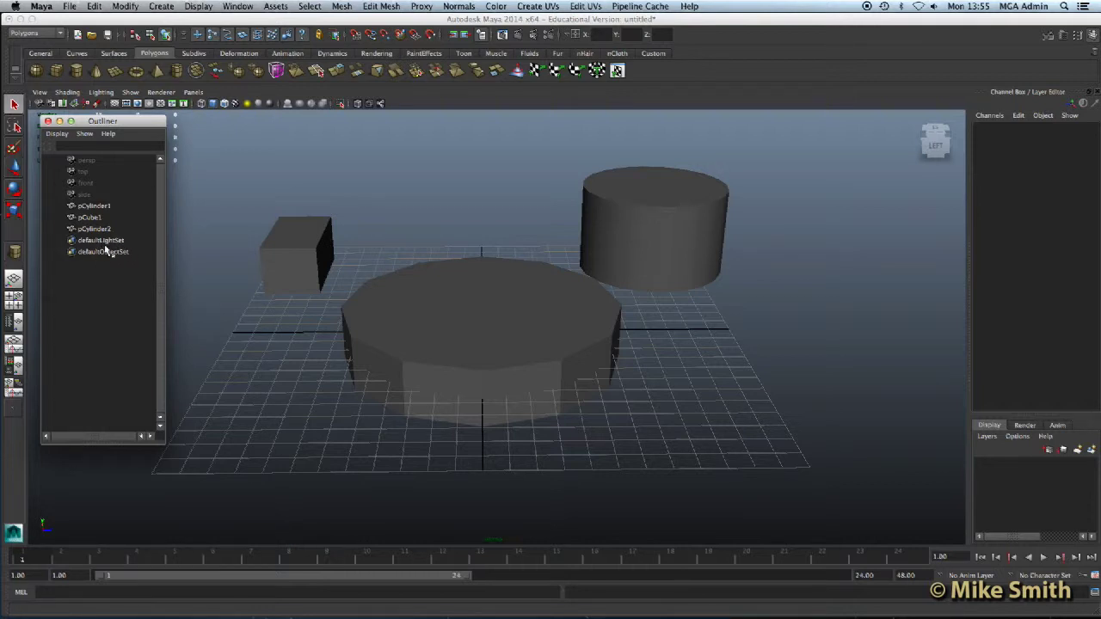
left_click(93, 207)
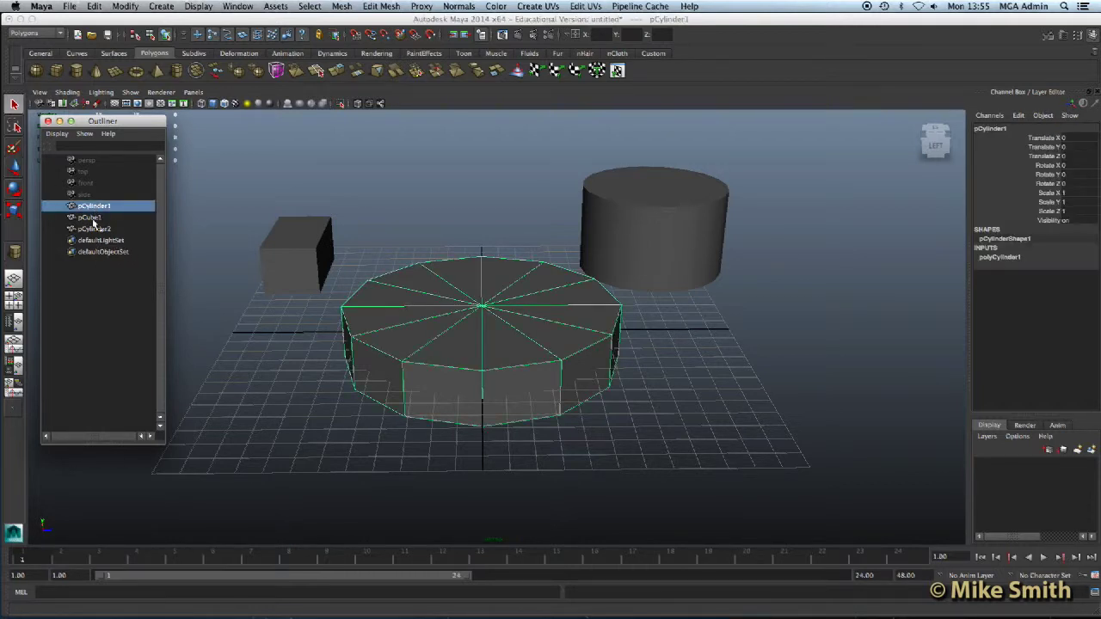
left_click(91, 218)
left_click(93, 228)
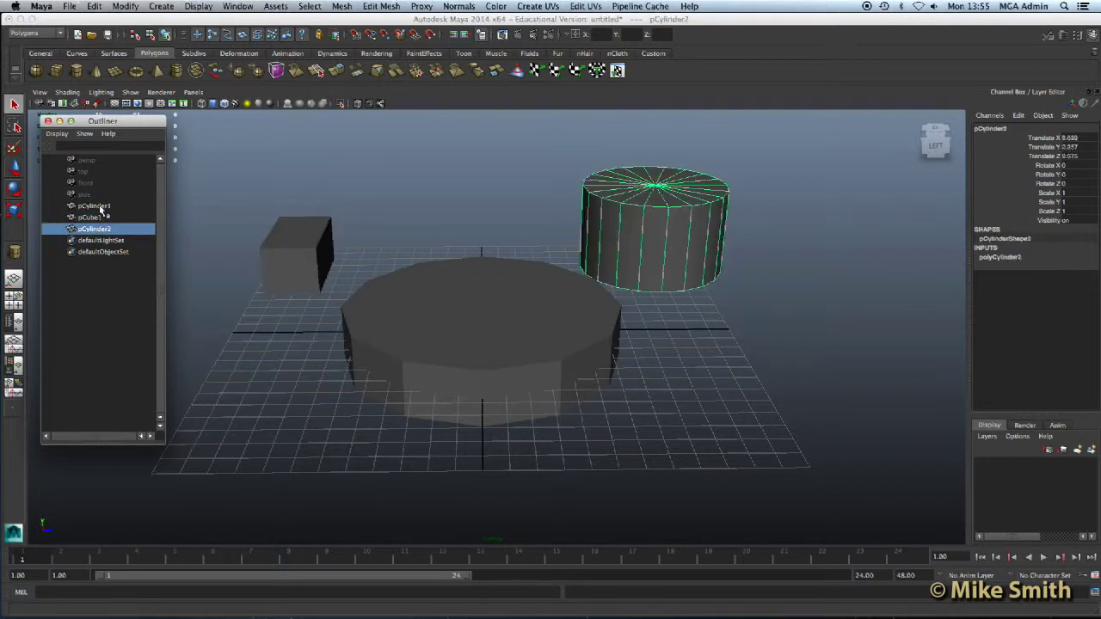
- Rename pCylinder1 to base_1 and pCube1 to box_1 in the Outliner, and move the Outliner clear of the polygon count
double_click(99, 207)
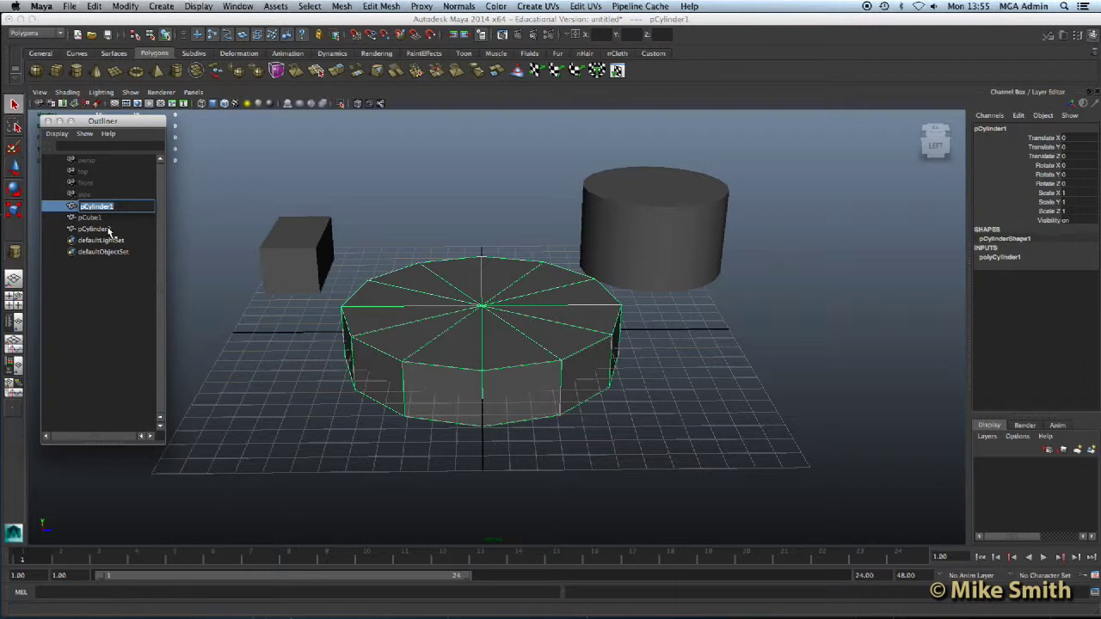
type("base_1")
left_click(94, 219)
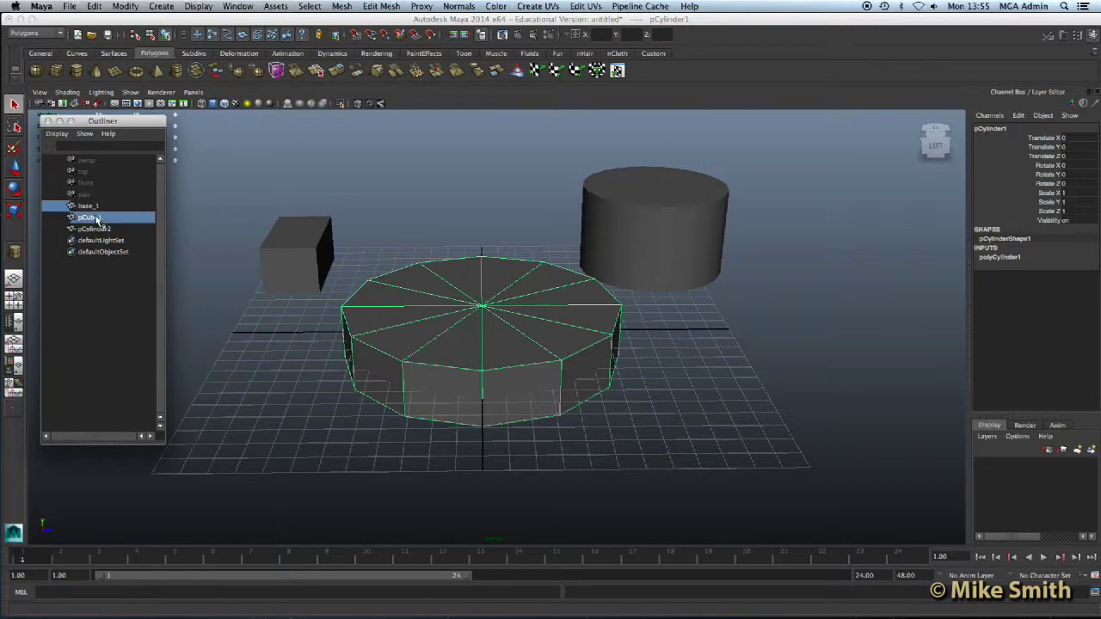
double_click(94, 219)
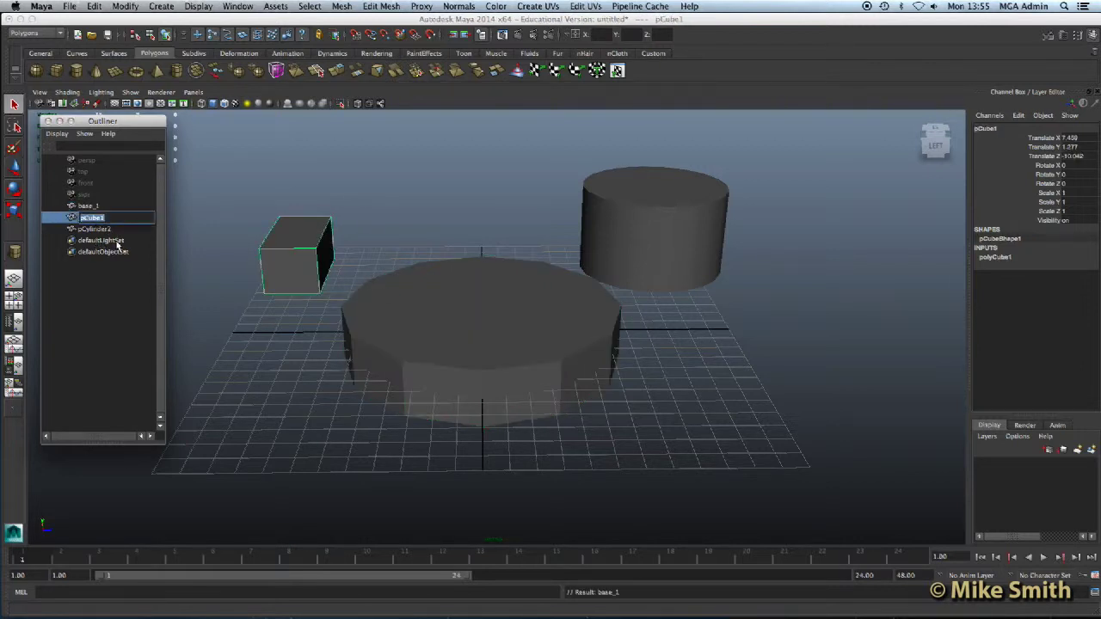
type("box_1")
key("Return")
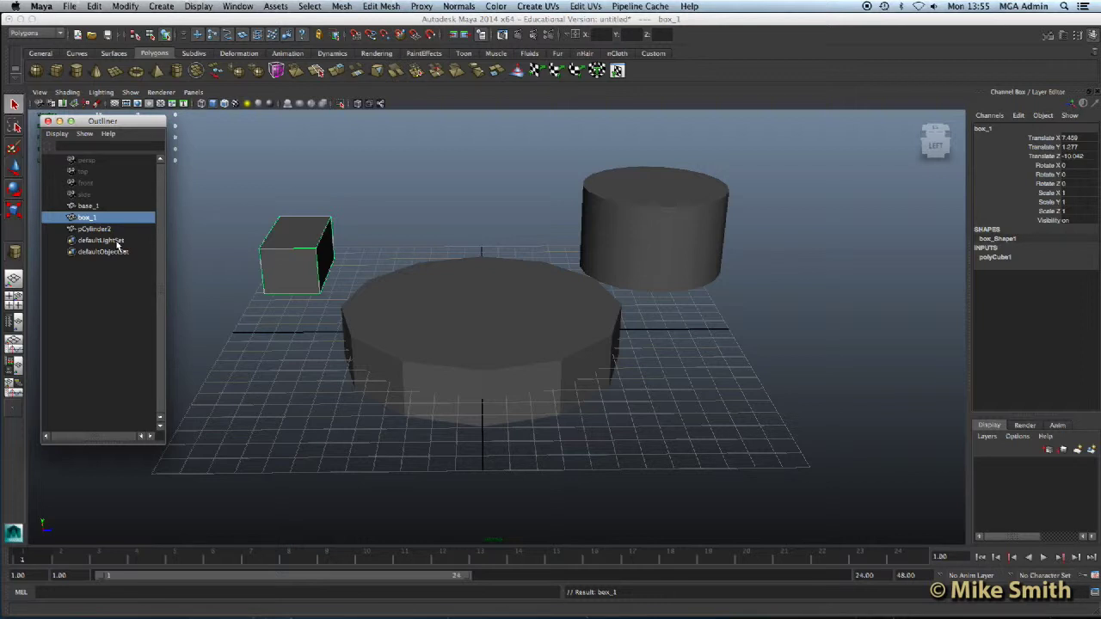
left_click_drag(147, 122, 152, 183)
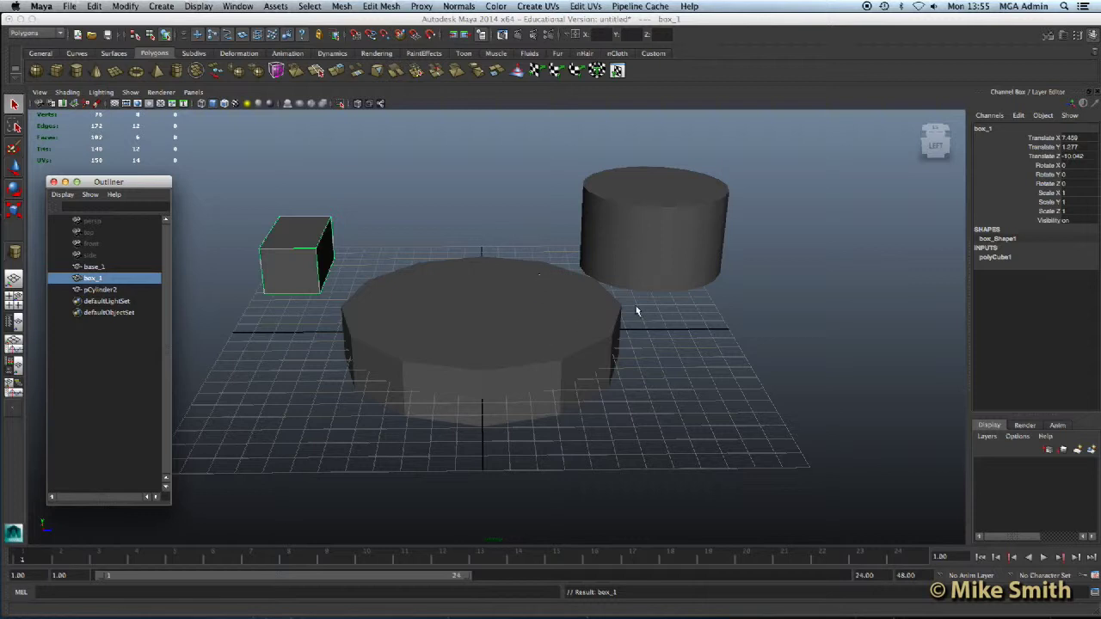
- Examine base_1 from above with and without selection, and turn on Wireframe on Shaded for the perspective view
left_click_drag(541, 307, 498, 300, "alt")
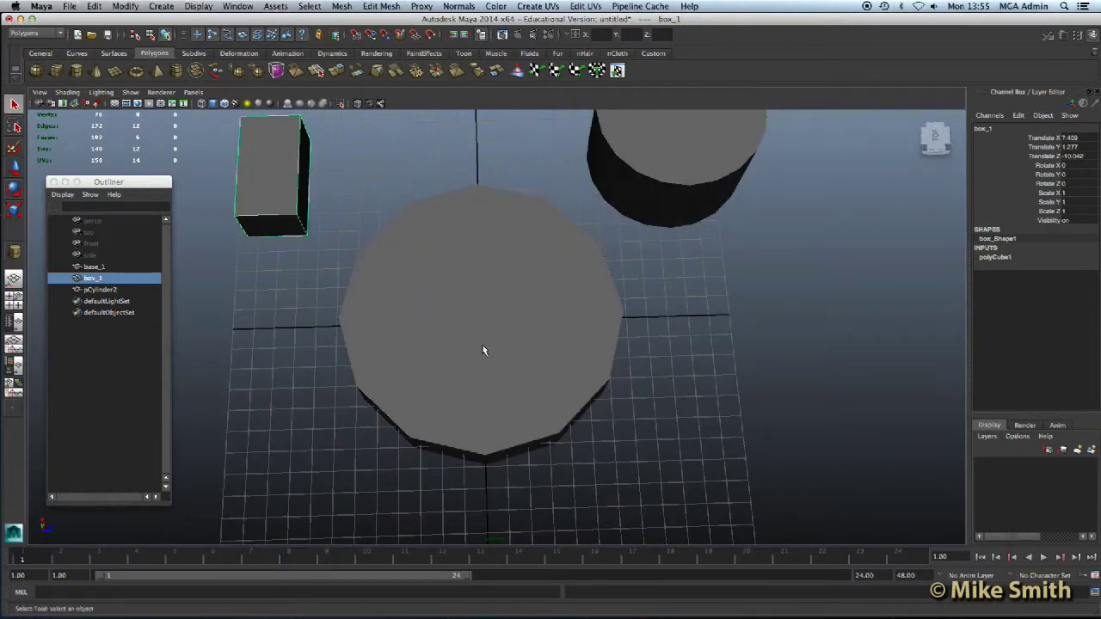
left_click(489, 316)
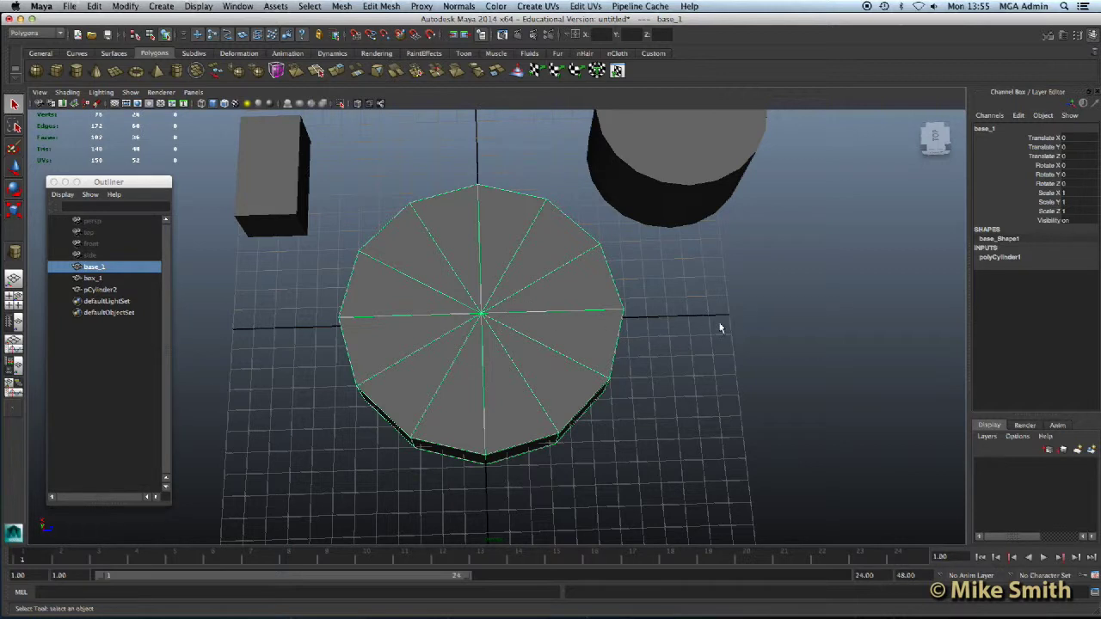
left_click(752, 335)
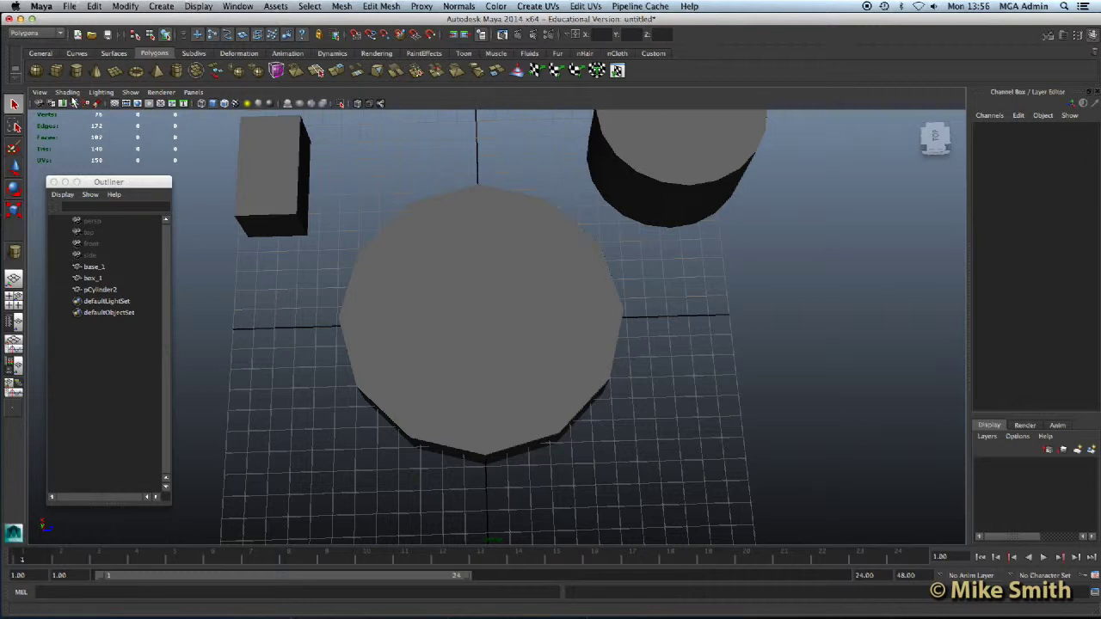
left_click(68, 92)
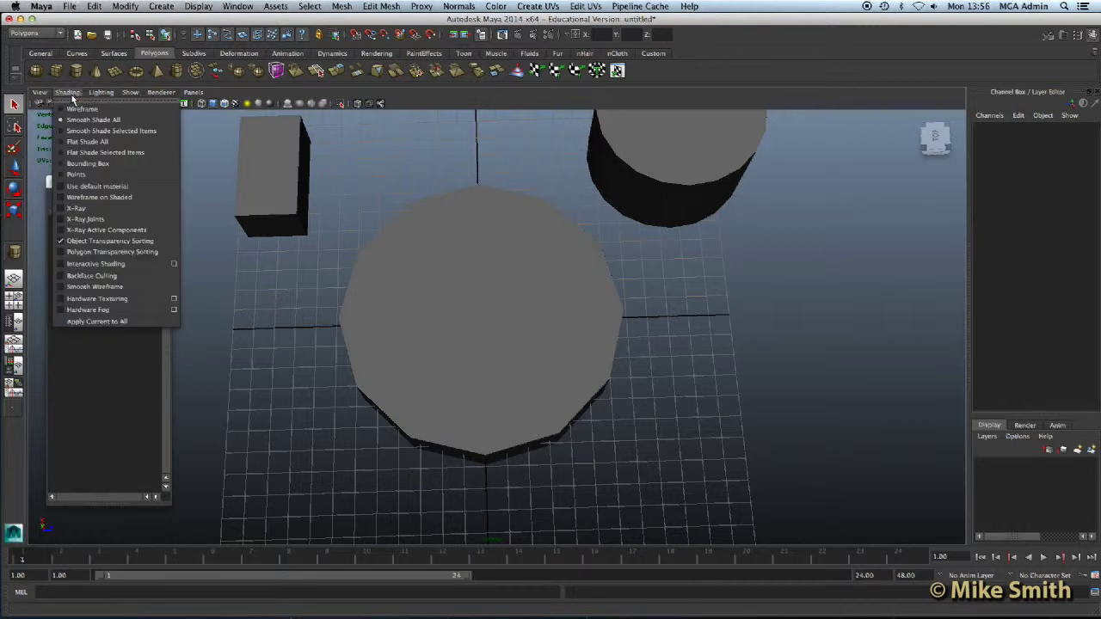
left_click(102, 199)
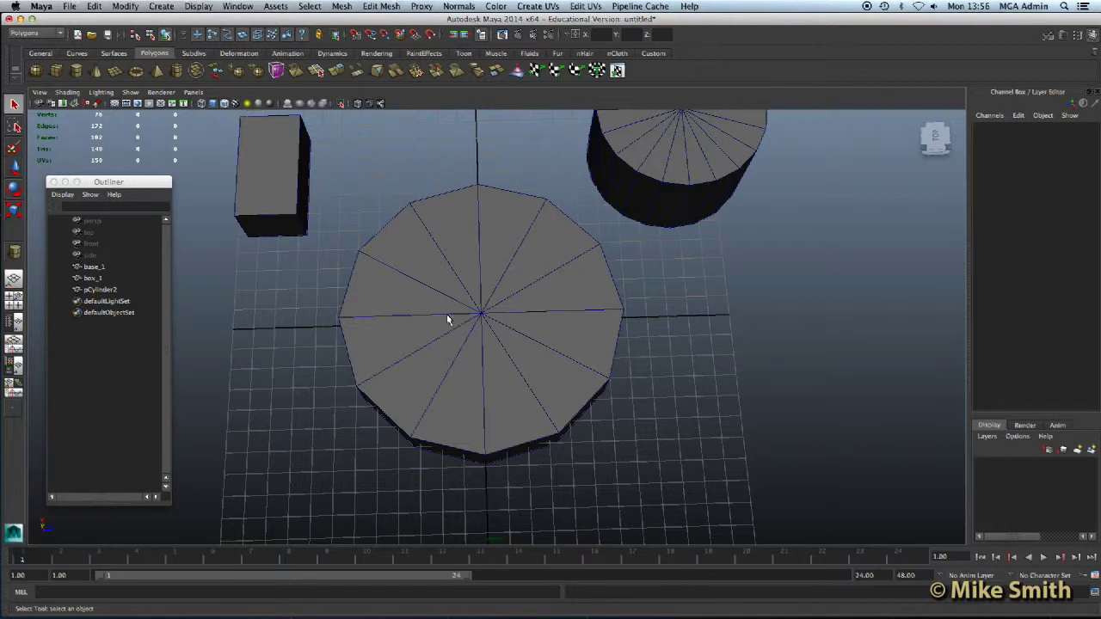
left_click_drag(491, 336, 438, 292, "alt")
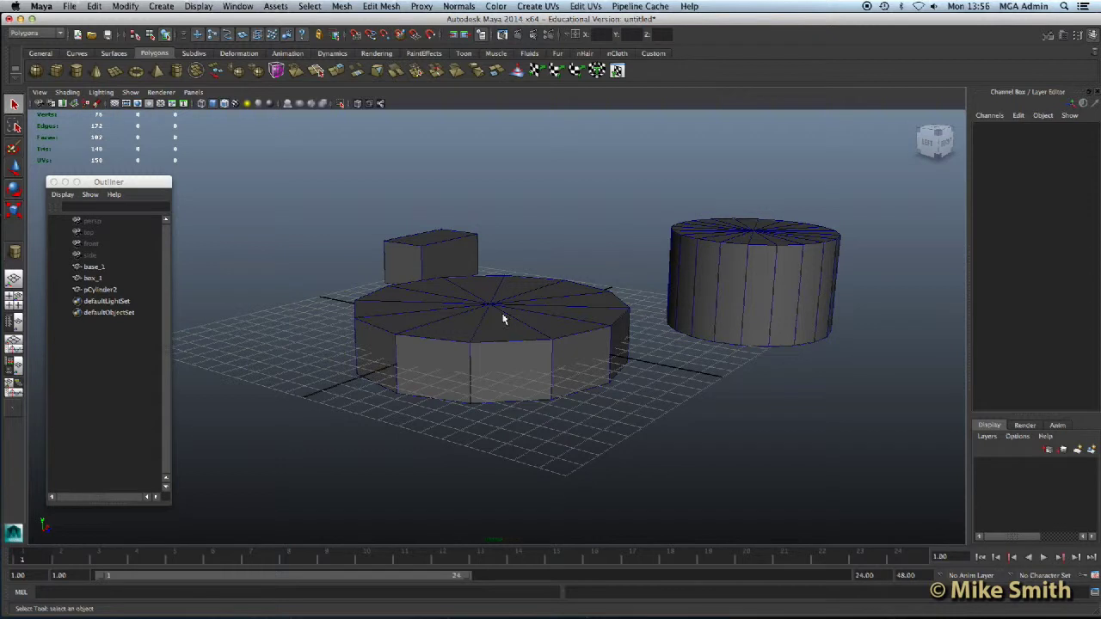
- Try X-Ray shading on the three objects, orbit around them, and turn X-Ray off again
left_click(67, 93)
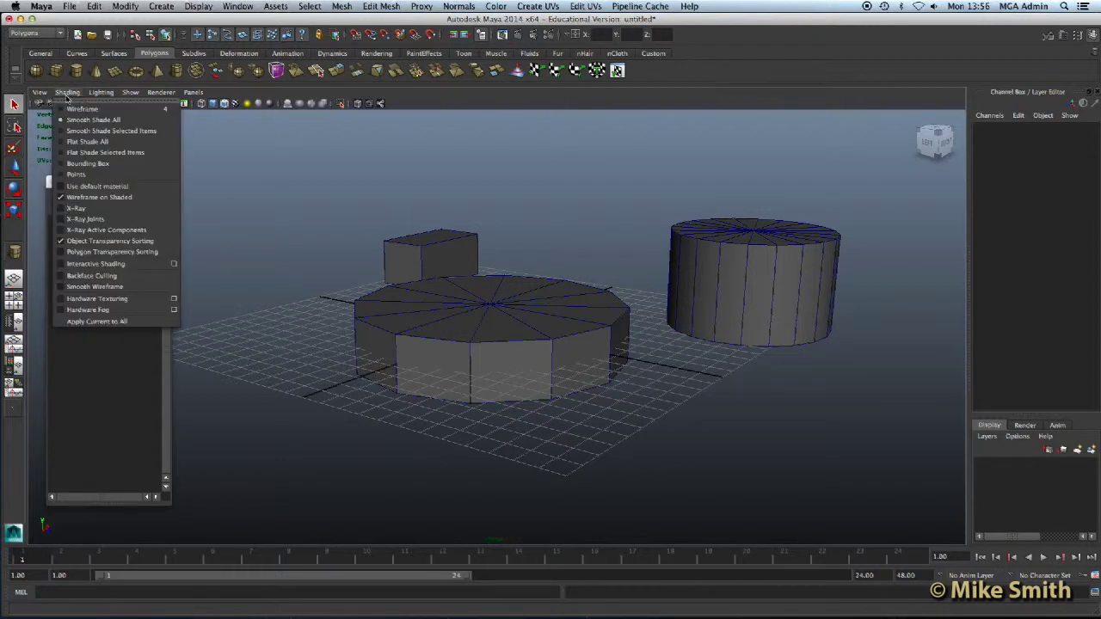
left_click(80, 209)
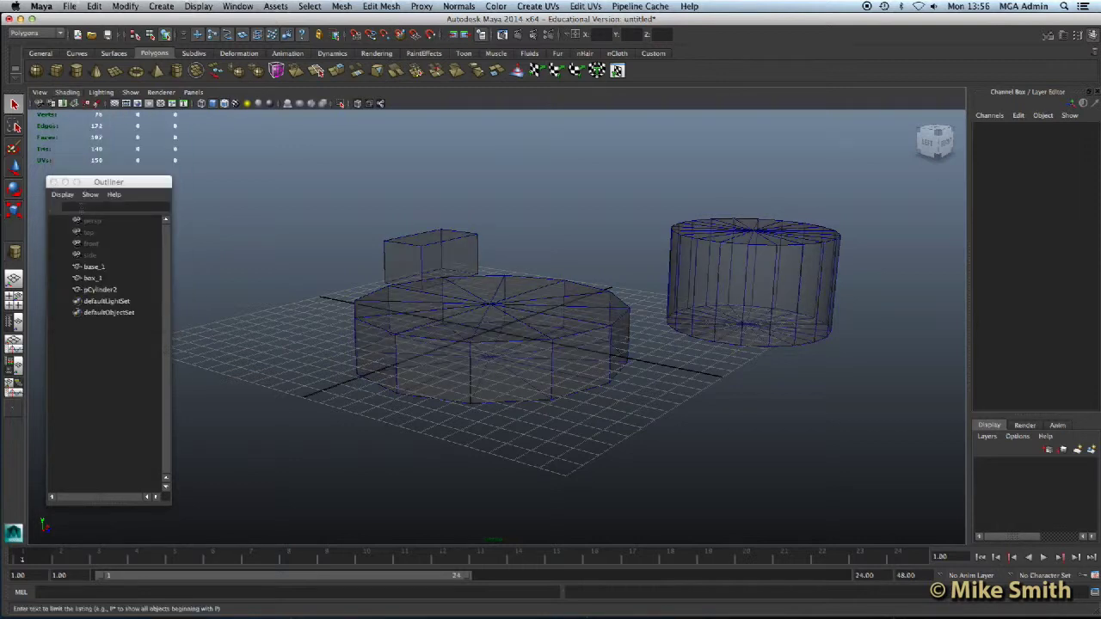
left_click_drag(448, 325, 469, 327, "alt")
left_click(67, 92)
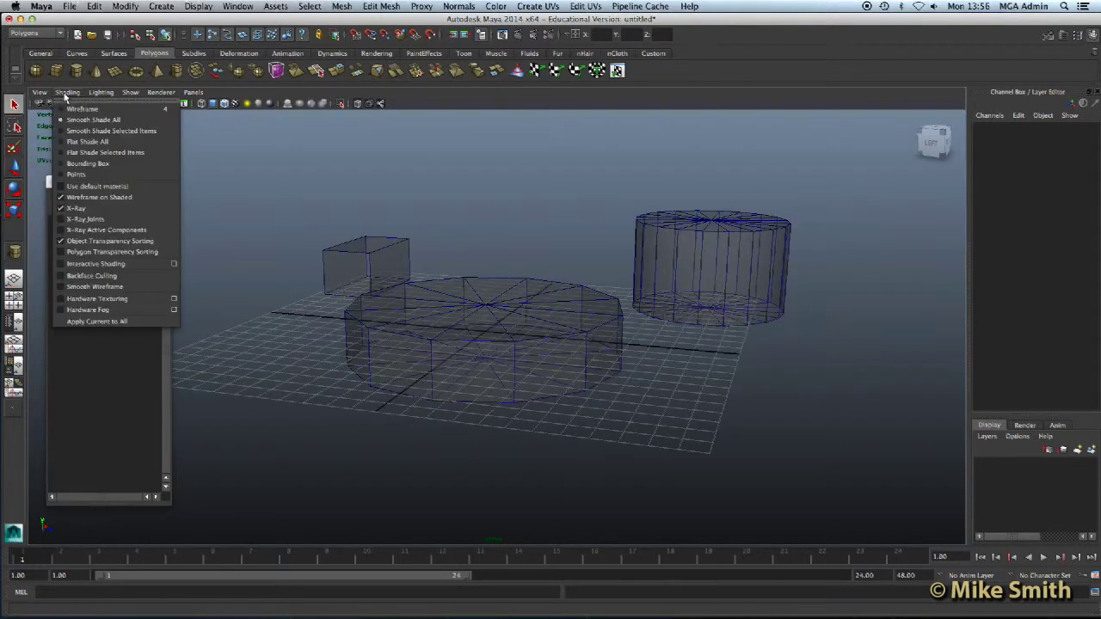
left_click(81, 209)
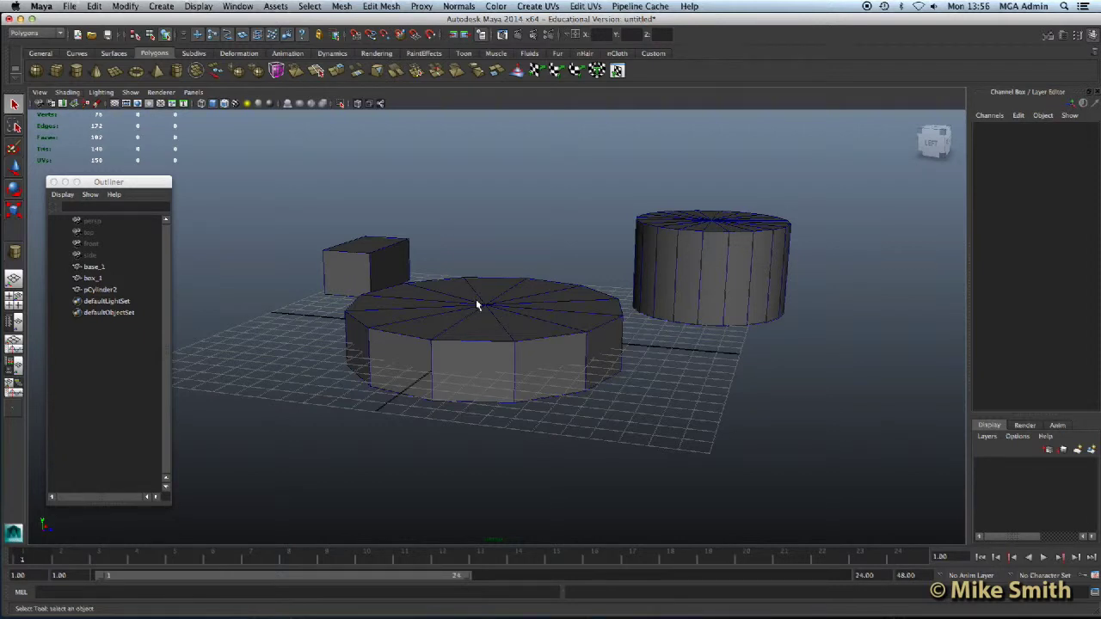
left_click_drag(478, 306, 485, 340, "alt")
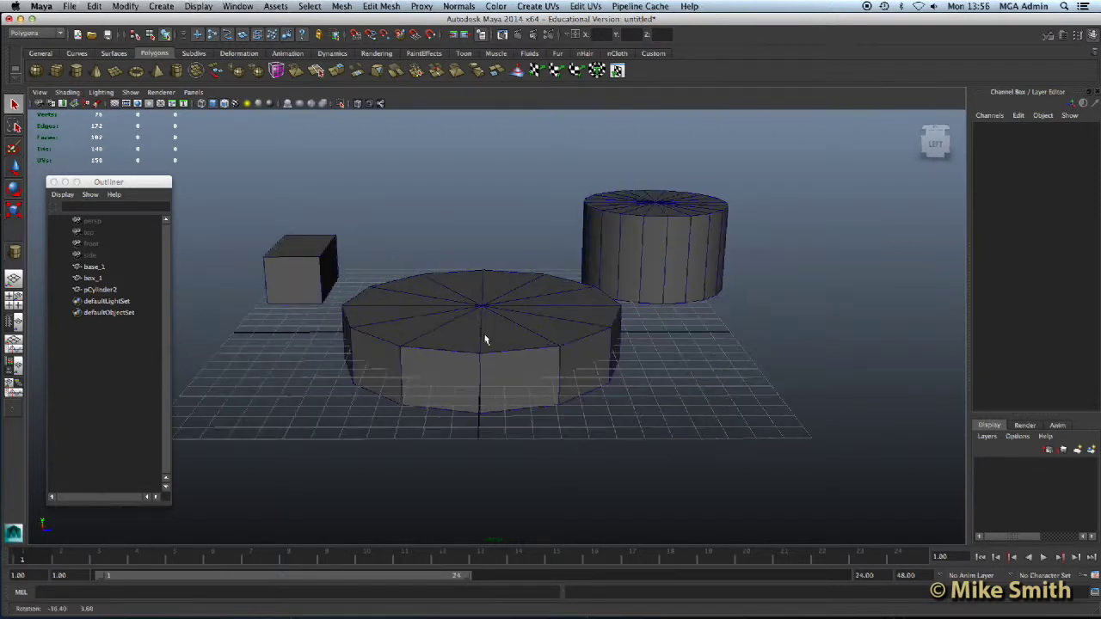